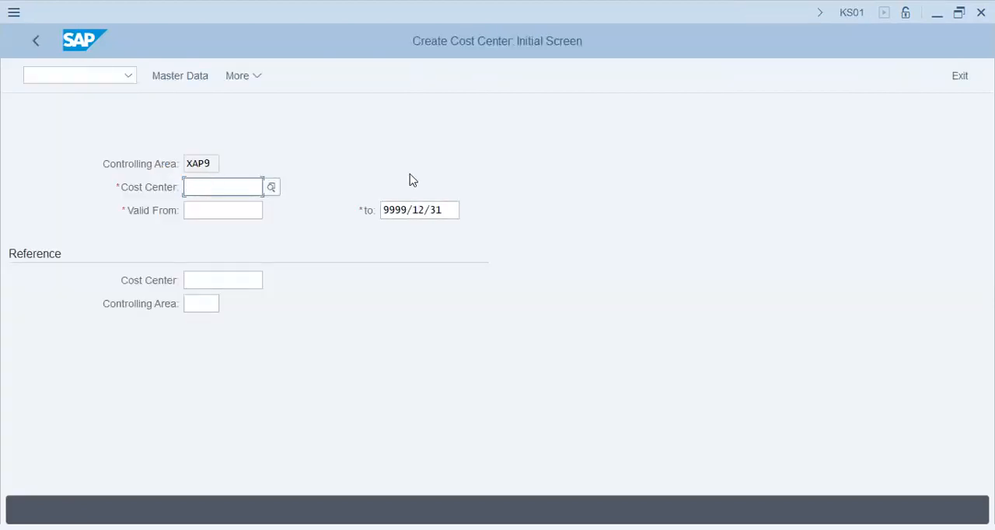
Step: Look up the existing cost centers in controlling area XAP9
{"action": "left_click", "coordinate": [272, 187]}
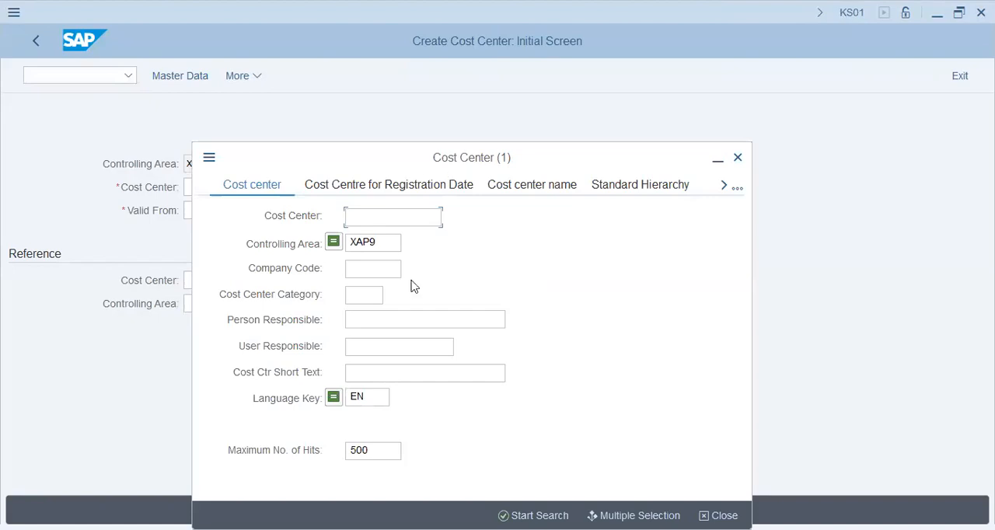
{"action": "left_click", "coordinate": [513, 514]}
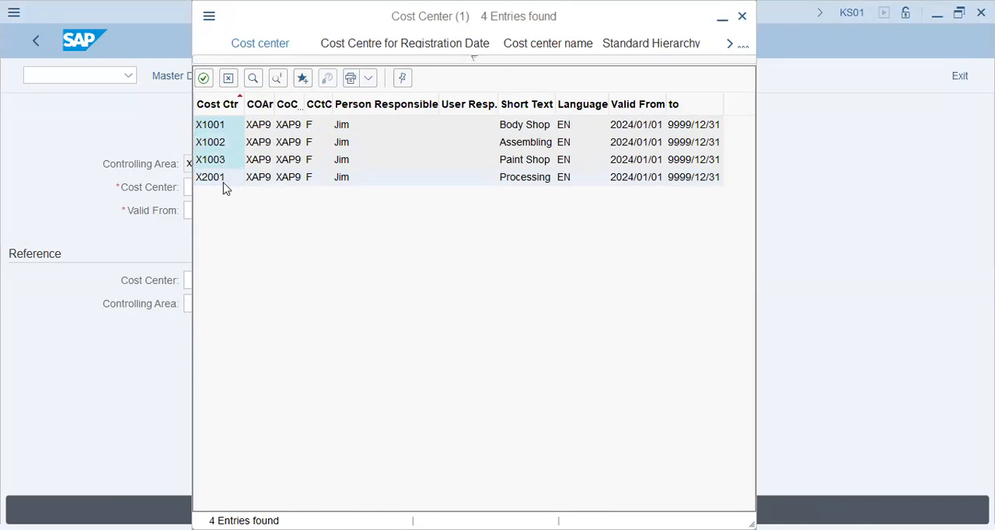
{"action": "key", "text": "Escape"}
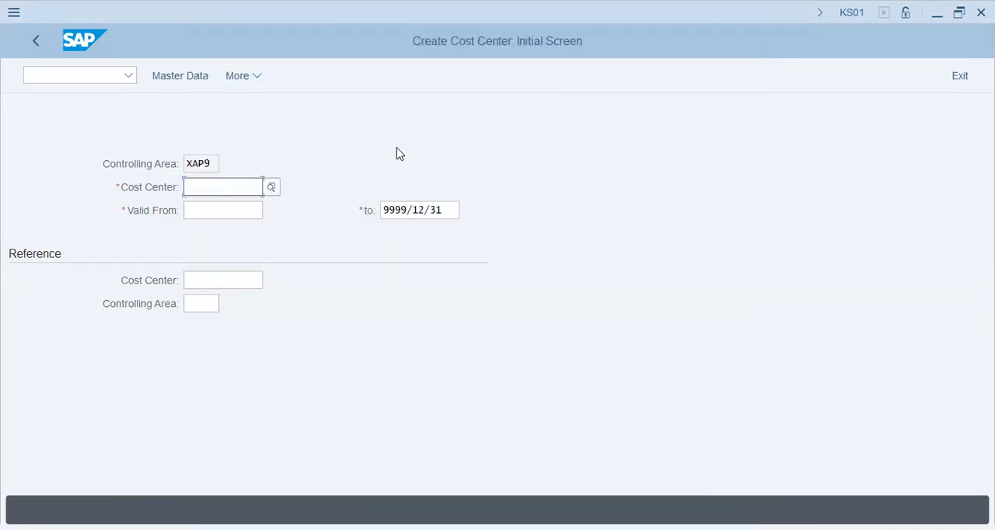
Step: Start creating cost center X1008, valid from 2024/01/01, with cost center X1001 in controlling area XAP9 as the reference
{"action": "type", "text": "x1008"}
{"action": "key", "text": "Tab"}
{"action": "type", "text": "2"}
{"action": "key", "text": "Down"}
{"action": "key", "text": "Tab"}
{"action": "key", "text": "Tab"}
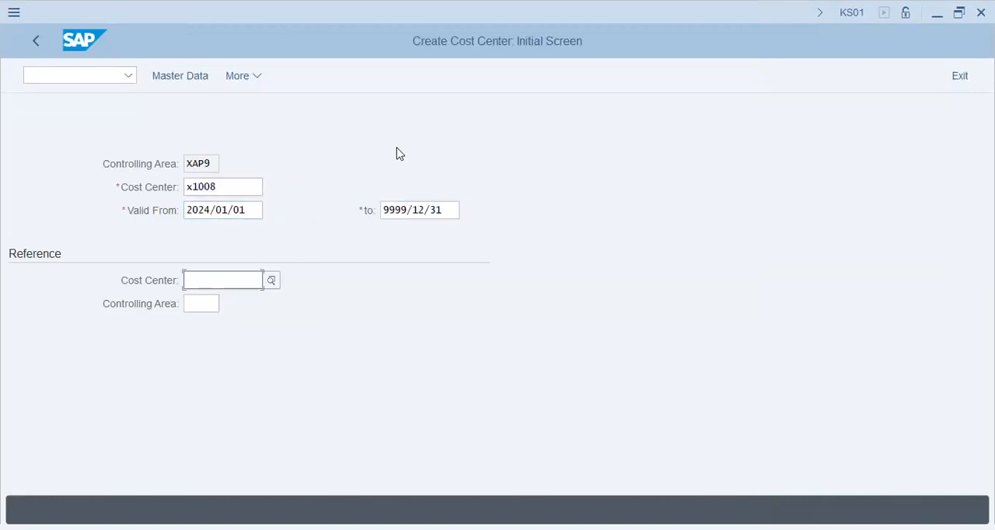
{"action": "type", "text": "x1001"}
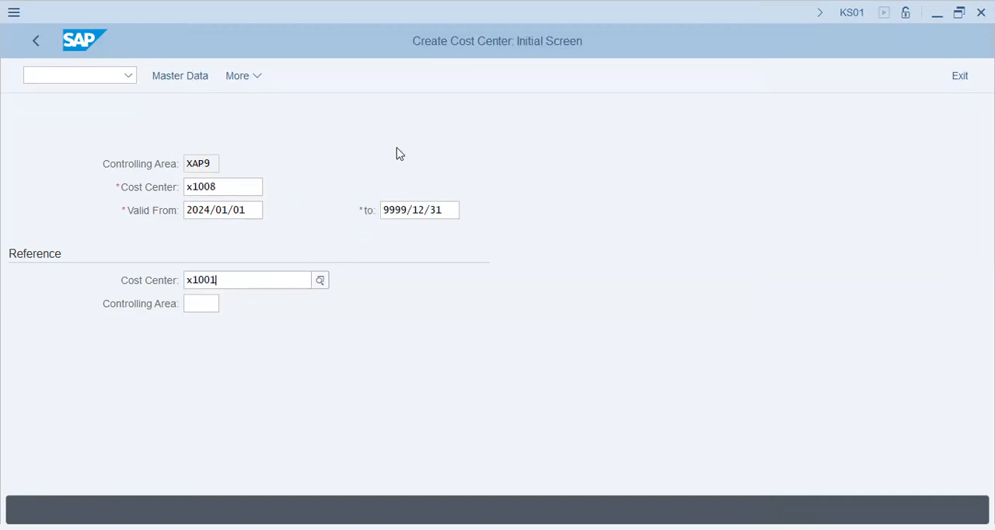
{"action": "key", "text": "Tab"}
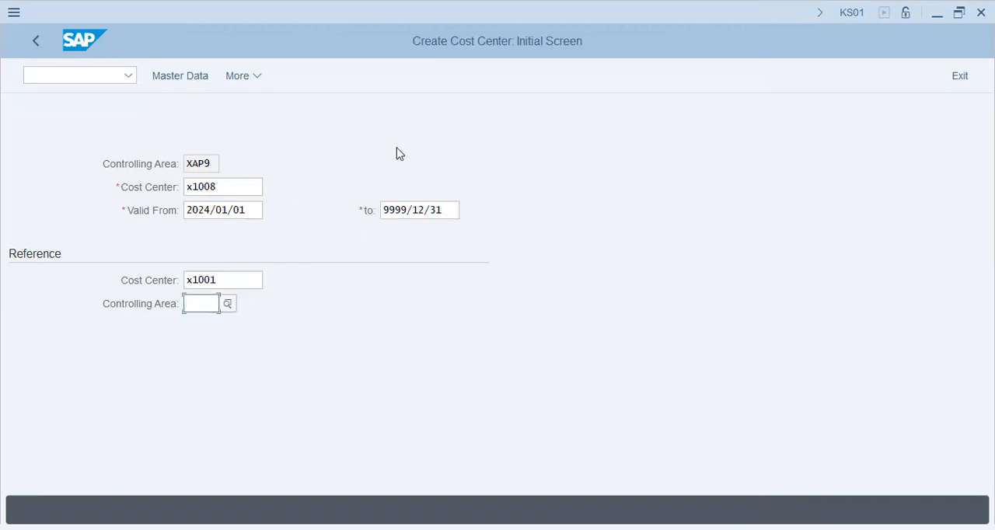
{"action": "type", "text": "xap9"}
{"action": "key", "text": "Return"}
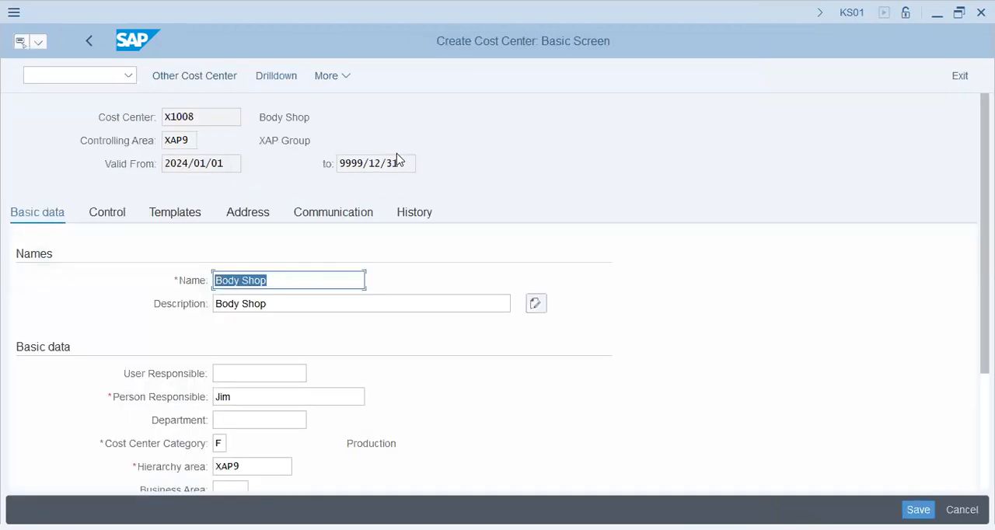
Step: Look up profit centers for company code XAP9 and assign X1002 to the new cost center
{"action": "scroll", "coordinate": [360, 361], "scroll_direction": "down", "scroll_amount": 2}
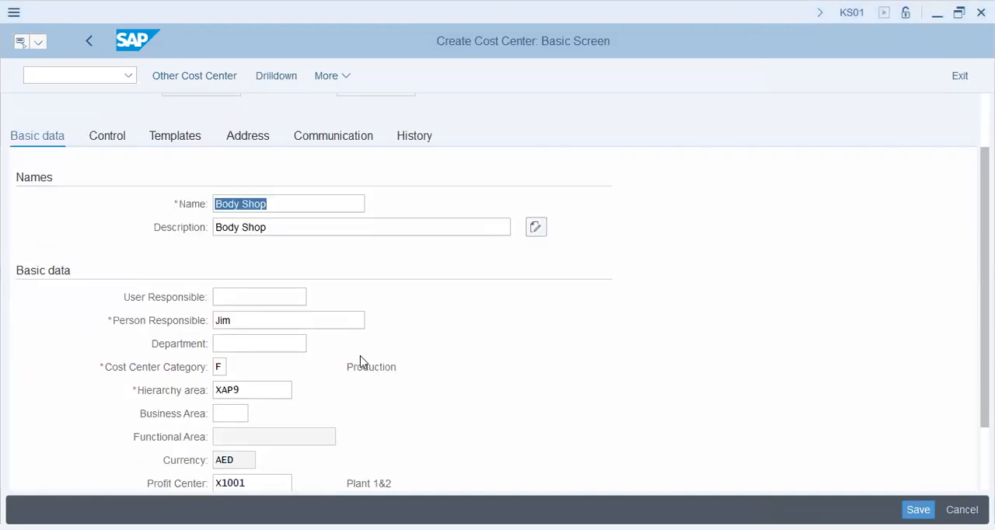
{"action": "scroll", "coordinate": [360, 362], "scroll_direction": "down", "scroll_amount": 2}
{"action": "left_click", "coordinate": [270, 400]}
{"action": "left_click", "coordinate": [379, 239]}
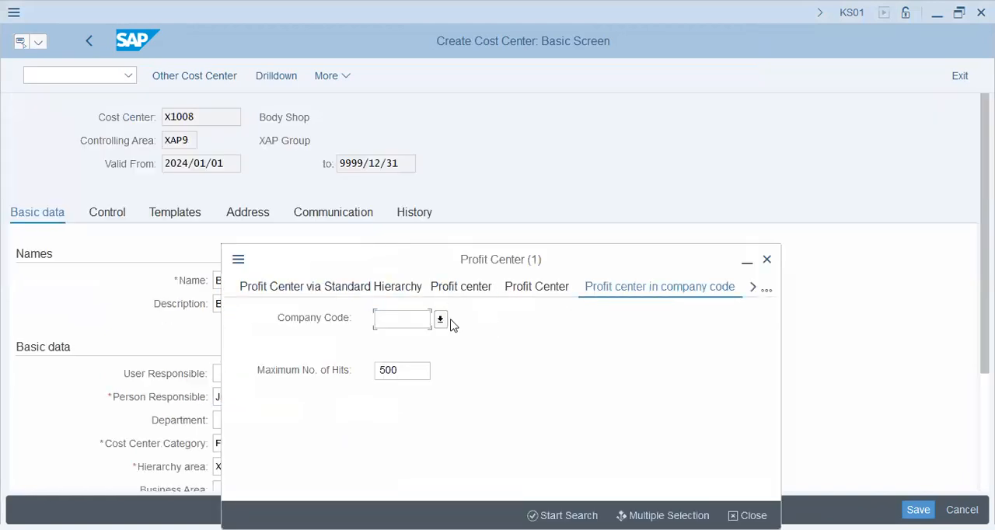
{"action": "type", "text": "xap9"}
{"action": "left_click", "coordinate": [443, 319]}
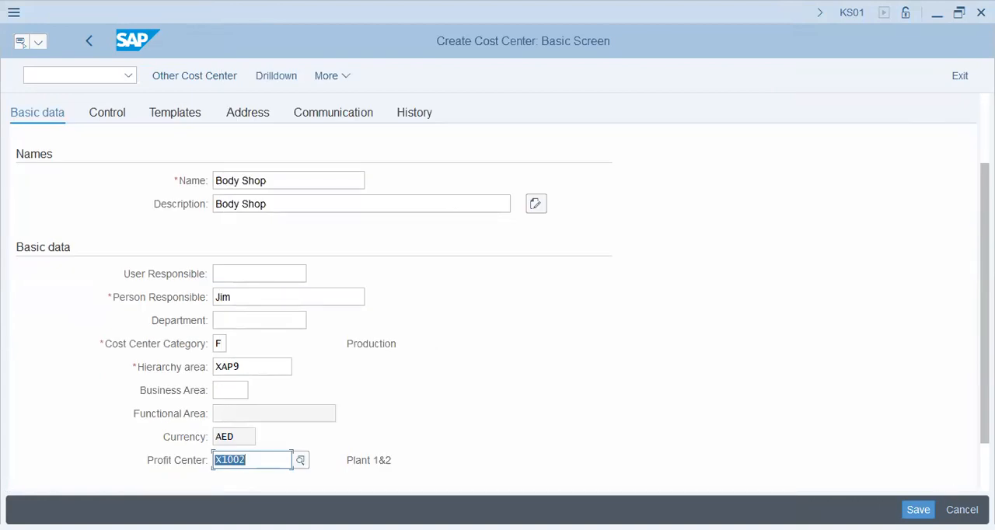
Step: Set the cost center's name and description to X1008 and save it
{"action": "left_click", "coordinate": [278, 179]}
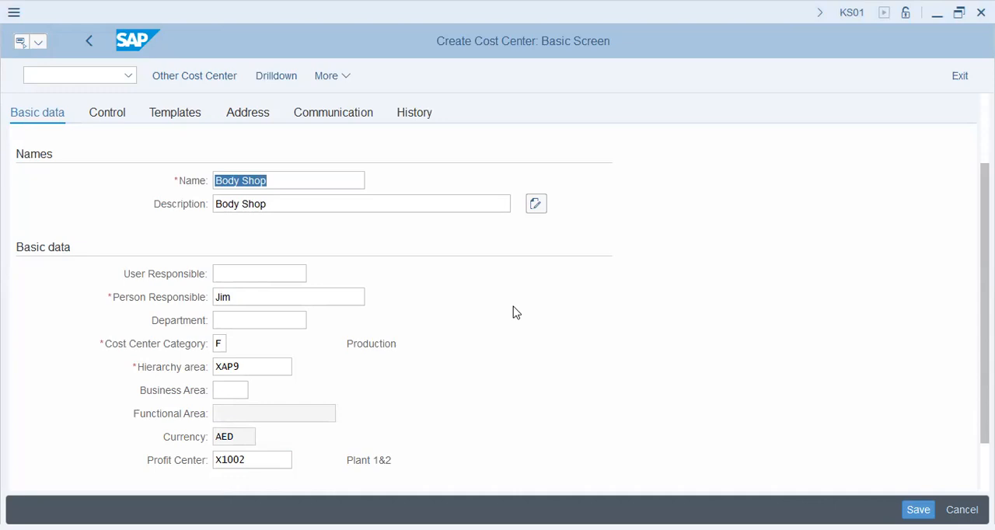
{"action": "left_click", "coordinate": [396, 301]}
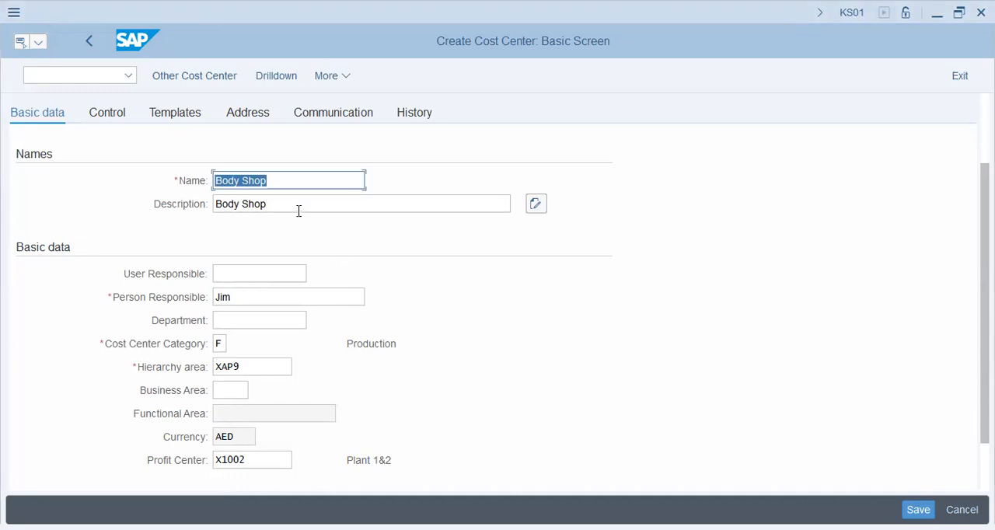
{"action": "type", "text": "X100"}
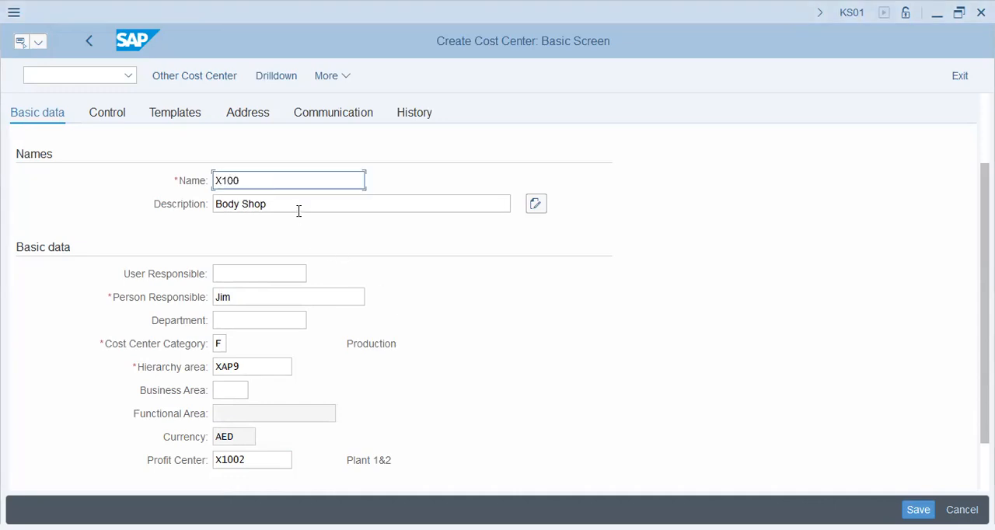
{"action": "left_click", "coordinate": [299, 212]}
{"action": "type", "text": "8"}
{"action": "key", "text": "Tab"}
{"action": "type", "text": "X1008"}
{"action": "key", "text": "Tab"}
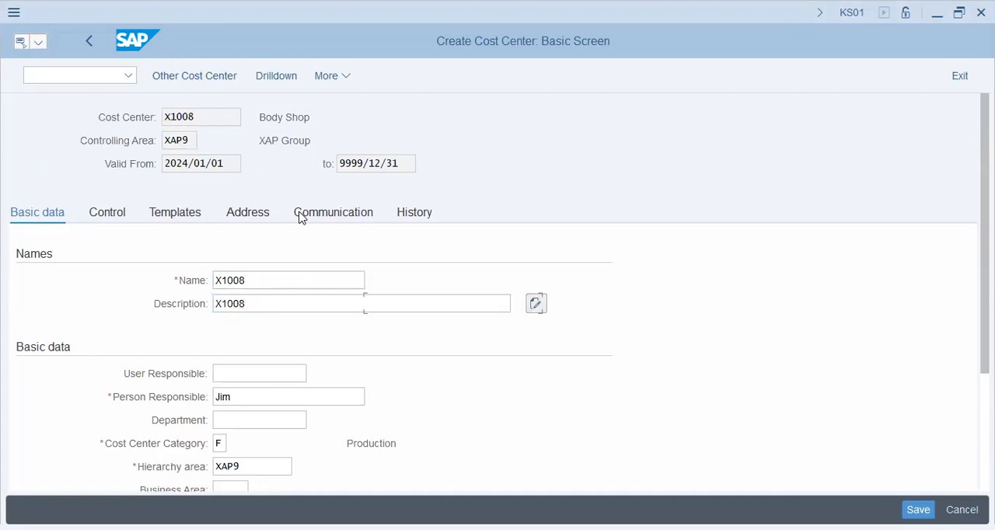
{"action": "scroll", "coordinate": [337, 233], "scroll_direction": "down", "scroll_amount": 3}
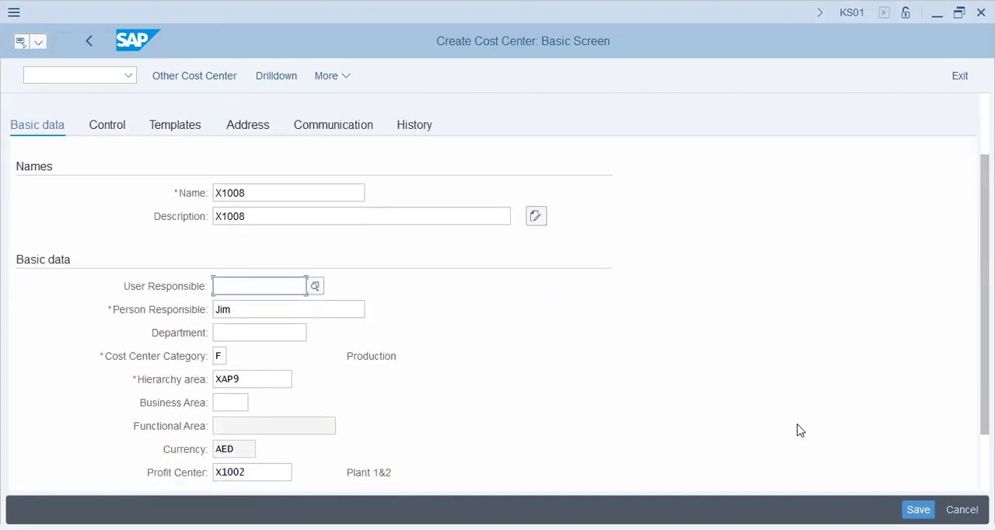
{"action": "key", "text": "ctrl+s"}
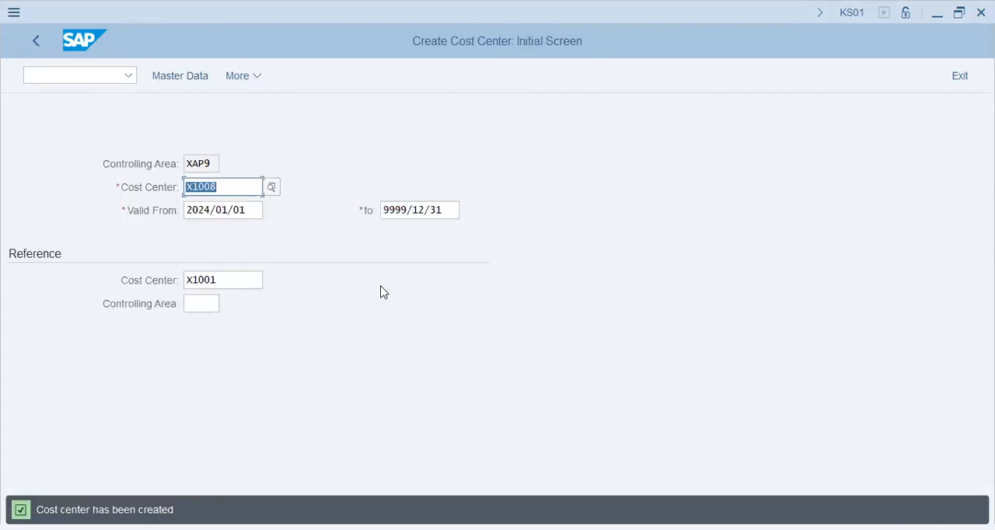
Step: Go to transaction FB01L for a general posting for a ledger group
{"action": "left_click", "coordinate": [47, 77]}
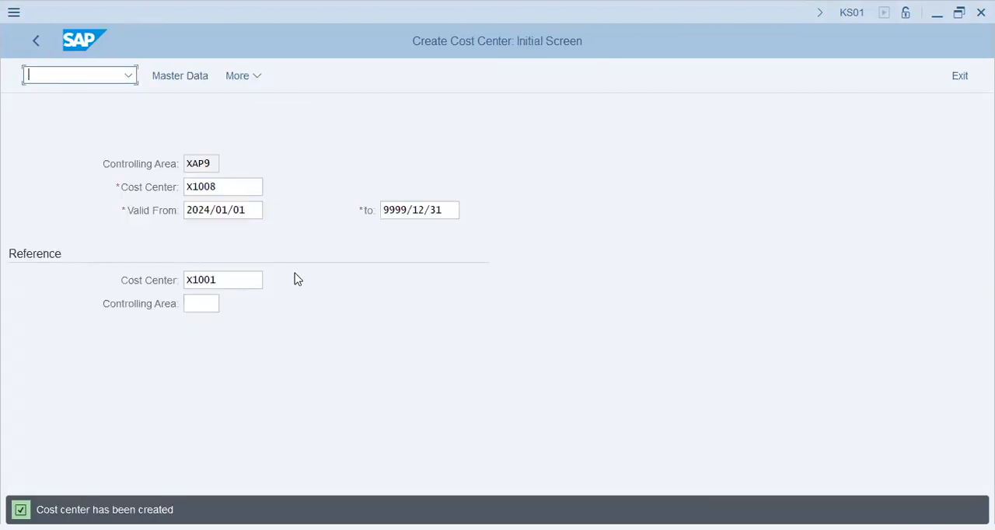
{"action": "left_click", "coordinate": [522, 275]}
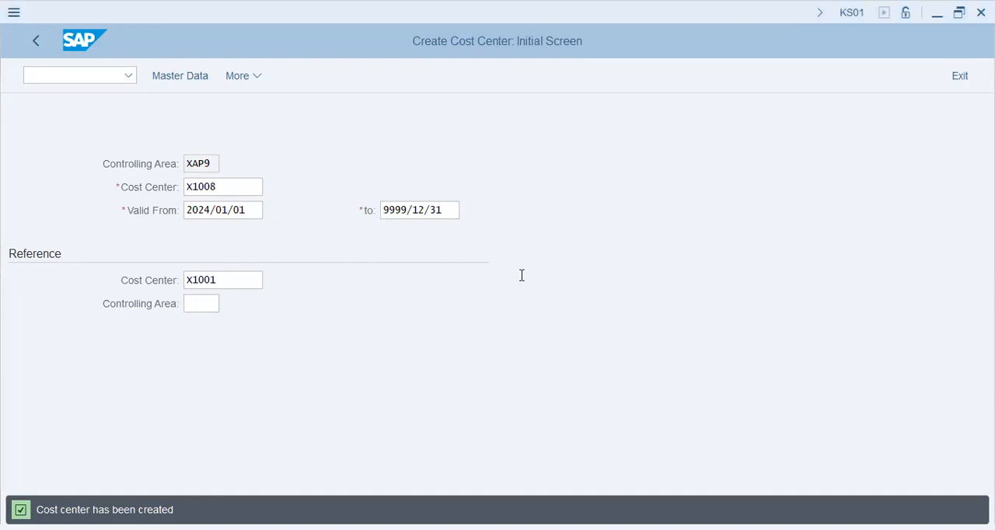
{"action": "left_click", "coordinate": [189, 145]}
{"action": "type", "text": "/NFB"}
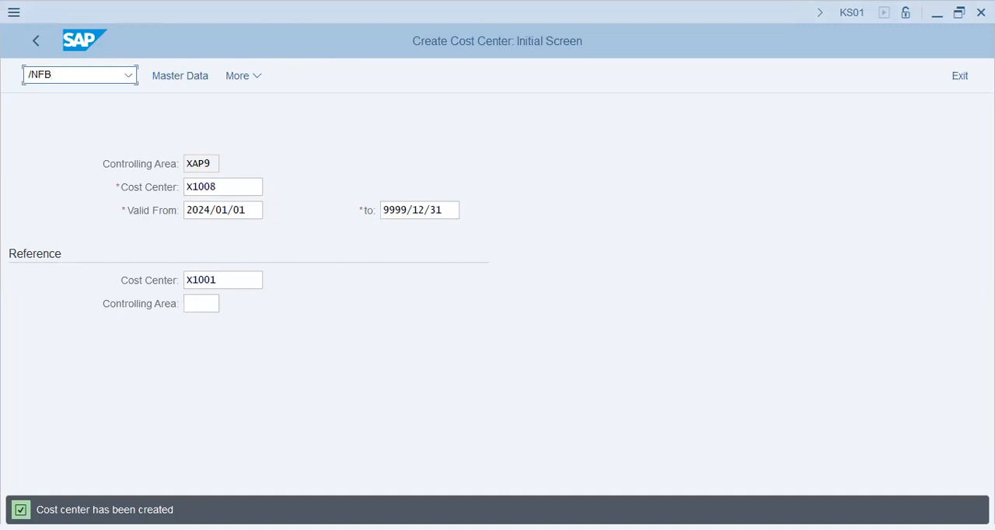
{"action": "type", "text": "01L"}
{"action": "key", "text": "Return"}
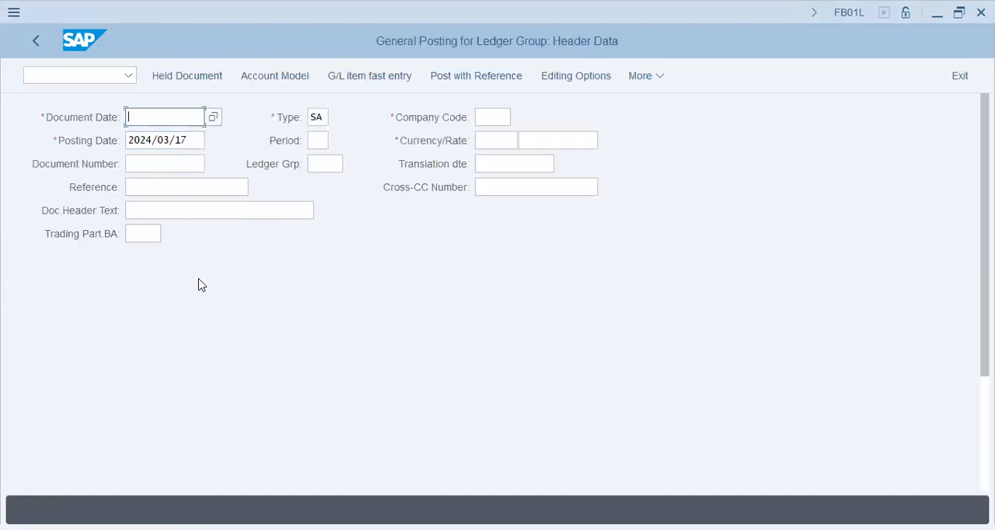
Step: Set the document date of the posting header to 2023/11/01
{"action": "scroll", "coordinate": [199, 291], "scroll_direction": "down", "scroll_amount": 5}
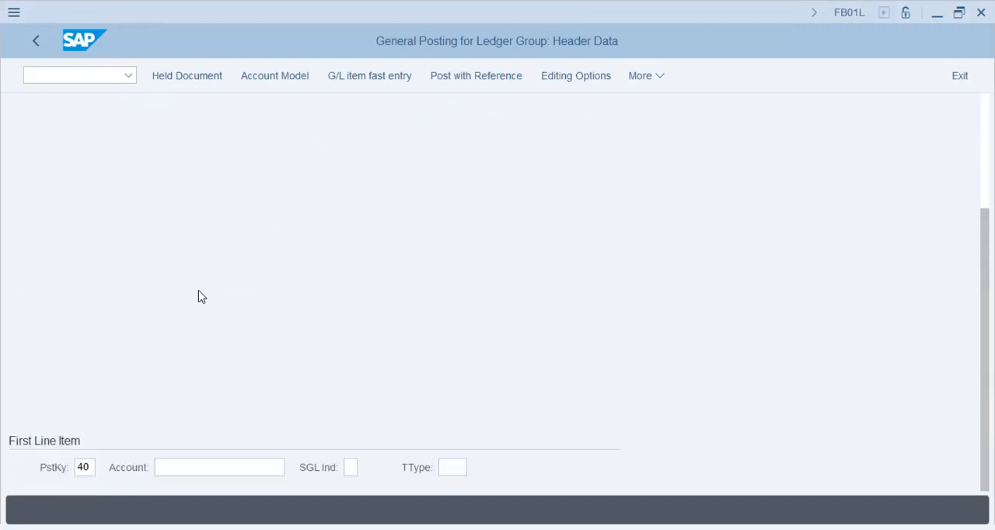
{"action": "scroll", "coordinate": [196, 303], "scroll_direction": "up", "scroll_amount": 5}
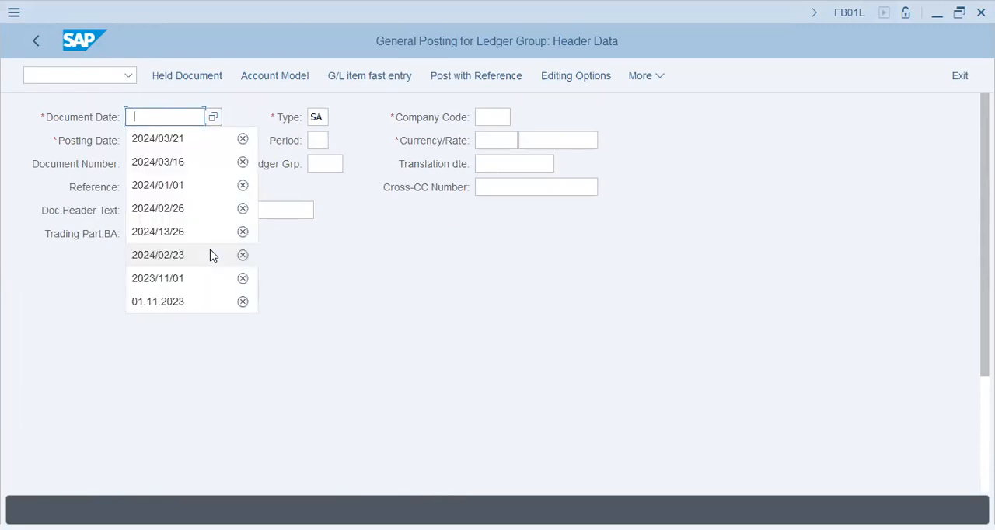
{"action": "key", "text": "Down"}
{"action": "key", "text": "Down"}
{"action": "key", "text": "Down"}
{"action": "key", "text": "Down"}
{"action": "key", "text": "Down"}
{"action": "key", "text": "Down"}
{"action": "key", "text": "Down"}
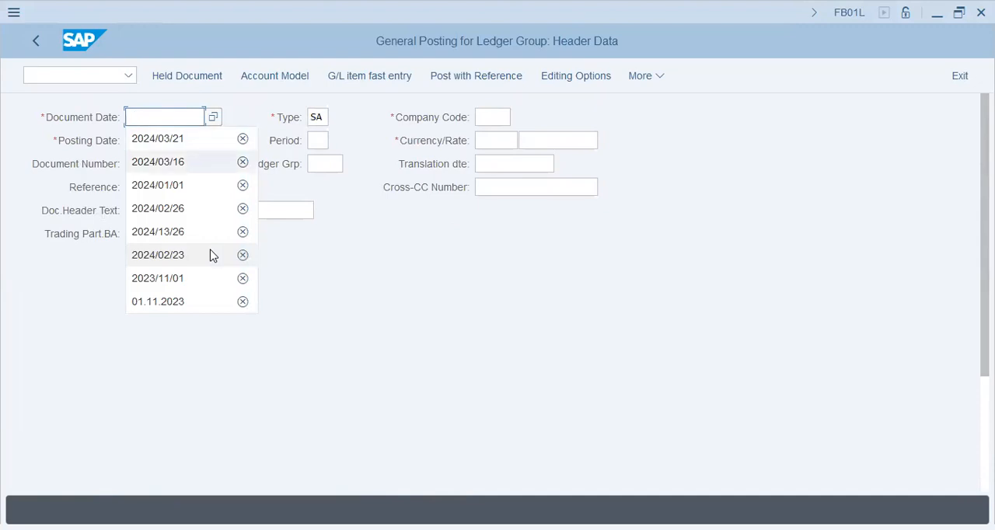
{"action": "key", "text": "Return"}
{"action": "key", "text": "Tab"}
{"action": "key", "text": "Tab"}
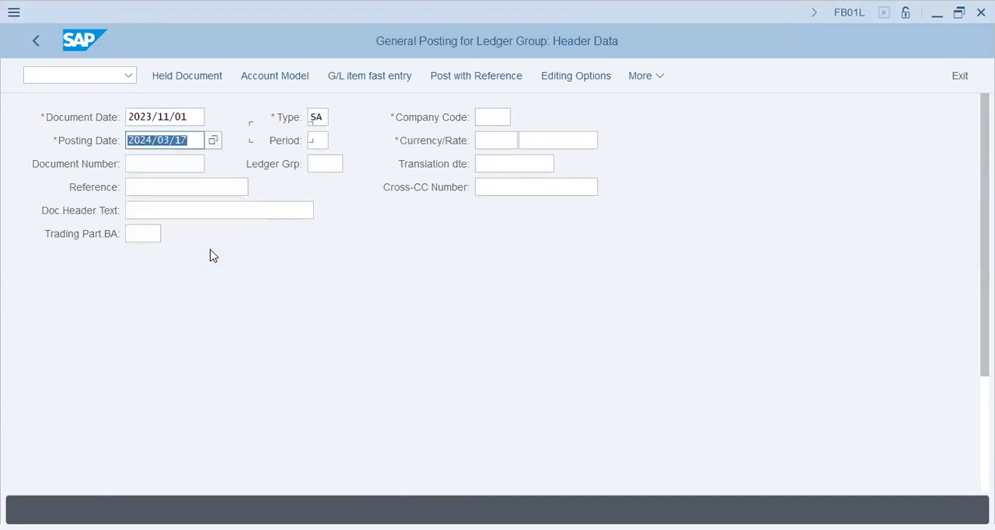
Step: Set the posting date to 2023/11/01, matching the document date, and the company code to XAP9
{"action": "key", "text": "shift+Tab"}
{"action": "key", "text": "shift+Tab"}
{"action": "key", "text": "shift+Tab"}
{"action": "key", "text": "ctrl+c"}
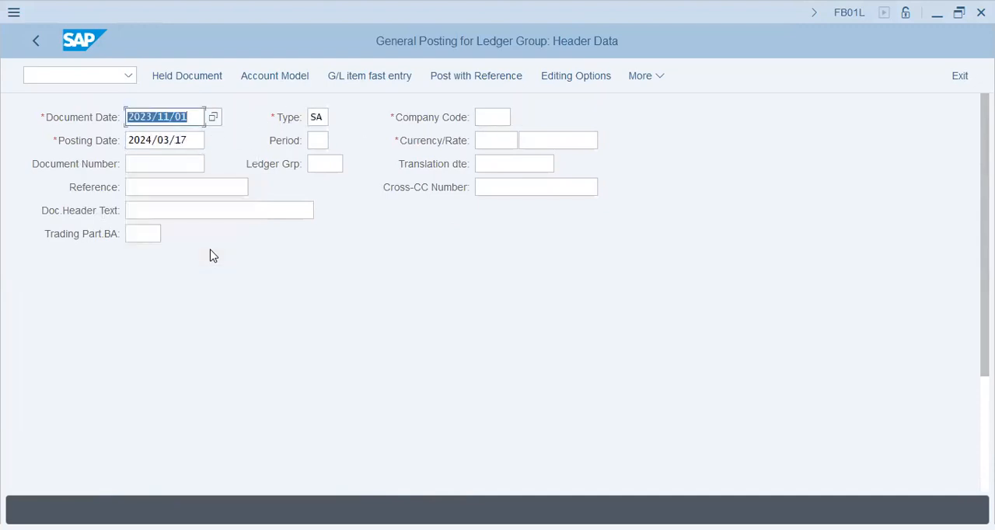
{"action": "key", "text": "Down"}
{"action": "key", "text": "Up"}
{"action": "key", "text": "Tab"}
{"action": "key", "text": "Tab"}
{"action": "key", "text": "Tab"}
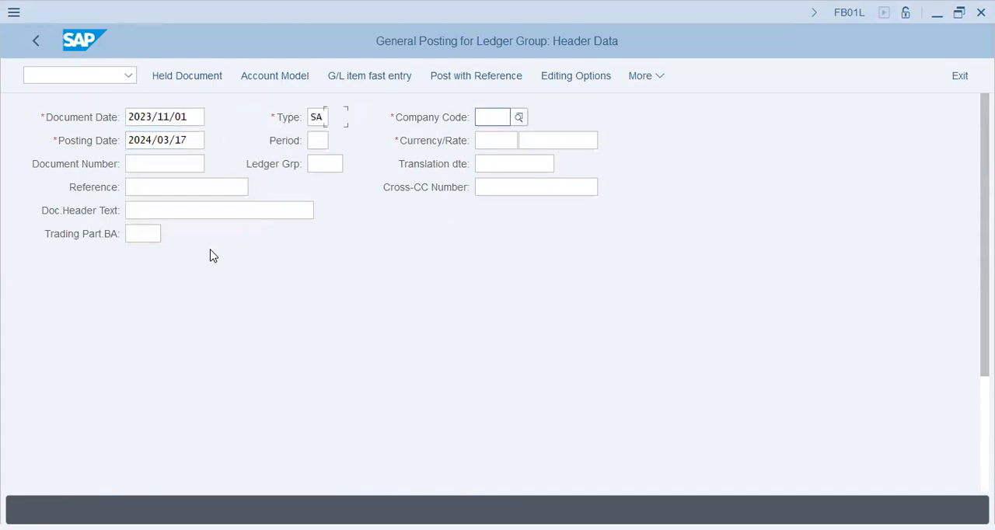
{"action": "key", "text": "ctrl+v"}
{"action": "key", "text": "Tab"}
{"action": "key", "text": "Tab"}
{"action": "key", "text": "Tab"}
{"action": "key", "text": "Up"}
{"action": "type", "text": "XAP9"}
{"action": "key", "text": "Tab"}
{"action": "key", "text": "Tab"}
{"action": "key", "text": "Tab"}
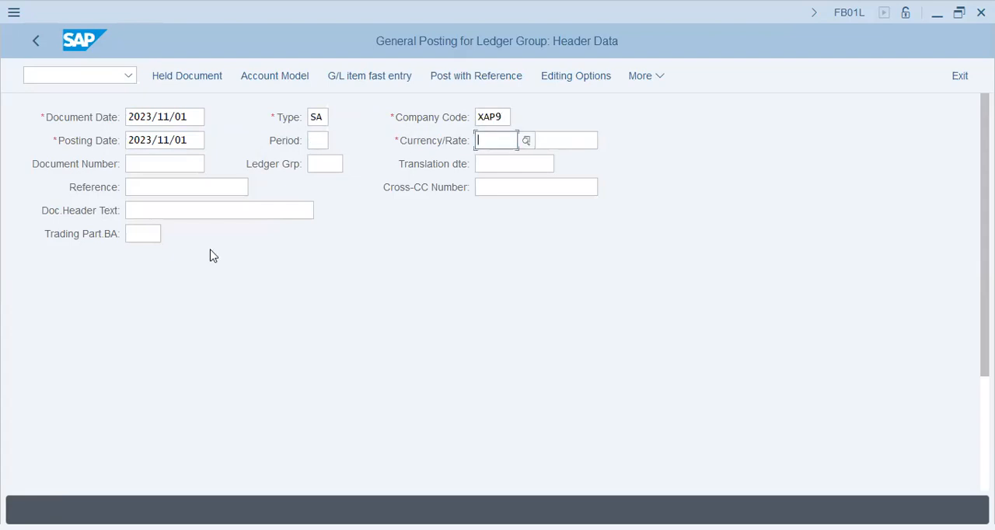
Step: Choose the document currency and set the first line item's posting key to 40
{"action": "key", "text": "Down"}
{"action": "key", "text": "Down"}
{"action": "key", "text": "Down"}
{"action": "key", "text": "Up"}
{"action": "key", "text": "Up"}
{"action": "key", "text": "Return"}
{"action": "key", "text": "Tab"}
{"action": "key", "text": "Tab"}
{"action": "key", "text": "Tab"}
{"action": "key", "text": "Tab"}
{"action": "key", "text": "Tab"}
{"action": "type", "text": "40"}
{"action": "key", "text": "Tab"}
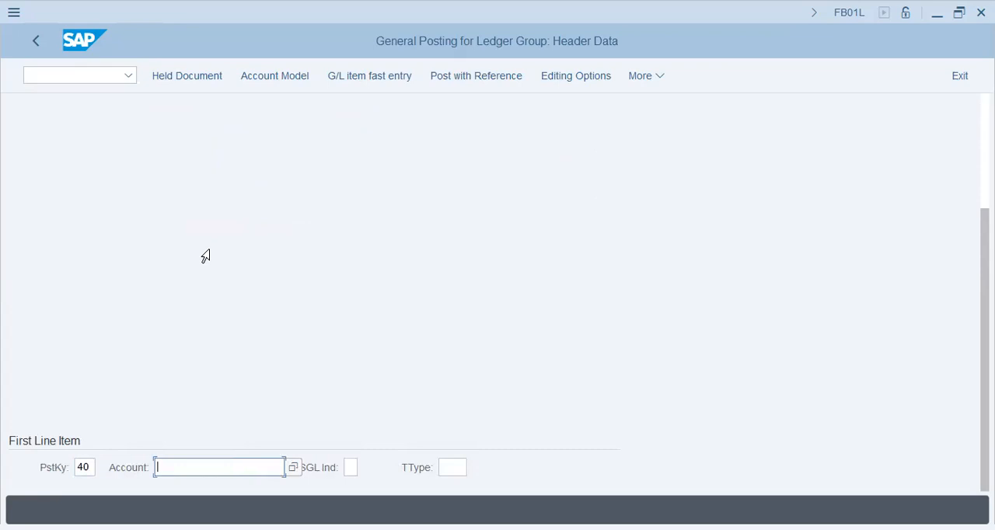
Step: Search for G/L accounts in company code XAP9 for the first line item's account
{"action": "key", "text": "alt+Tab"}
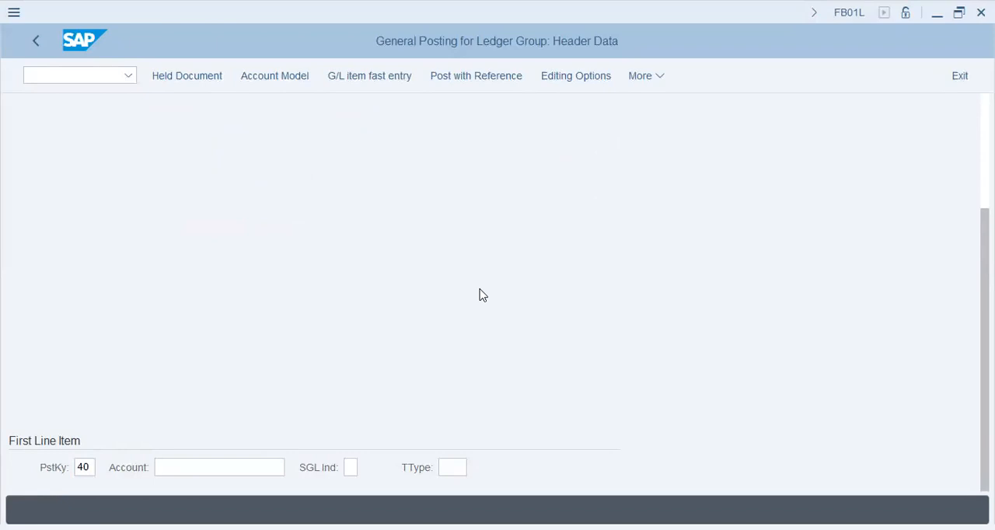
{"action": "left_click", "coordinate": [274, 468]}
{"action": "left_click", "coordinate": [296, 469]}
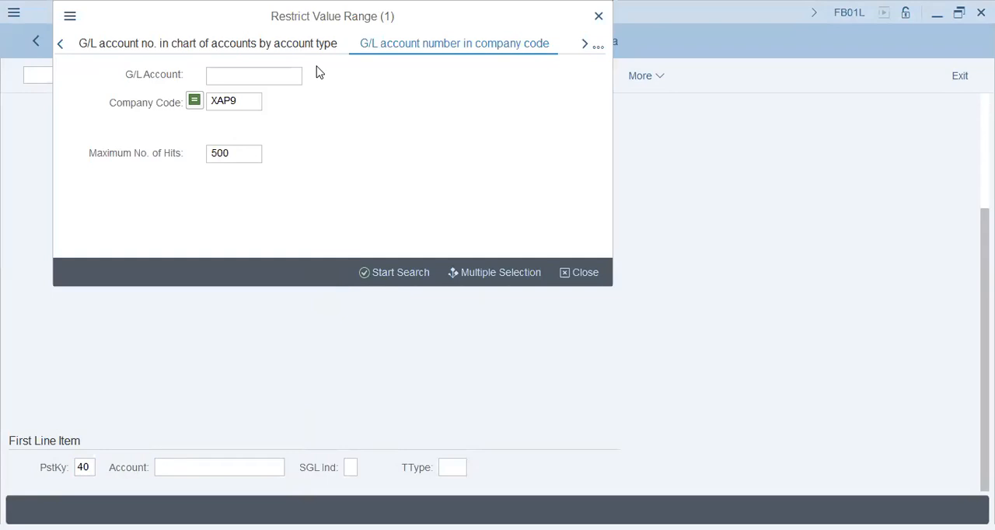
{"action": "left_click", "coordinate": [402, 273]}
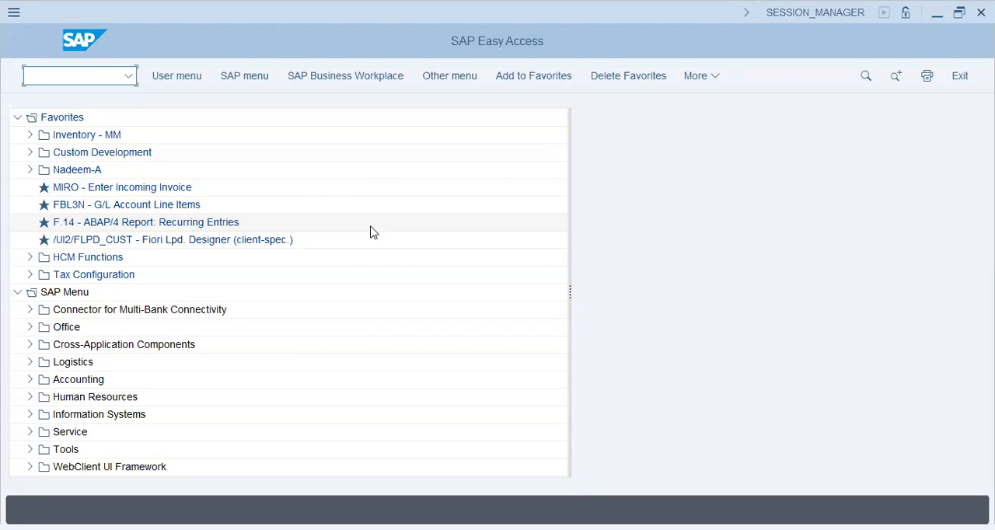
Step: Open transaction FB01L from SAP Easy Access and set both the document date and posting date to 2023/11/01
{"action": "type", "text": "fbl3n"}
{"action": "key", "text": "Return"}
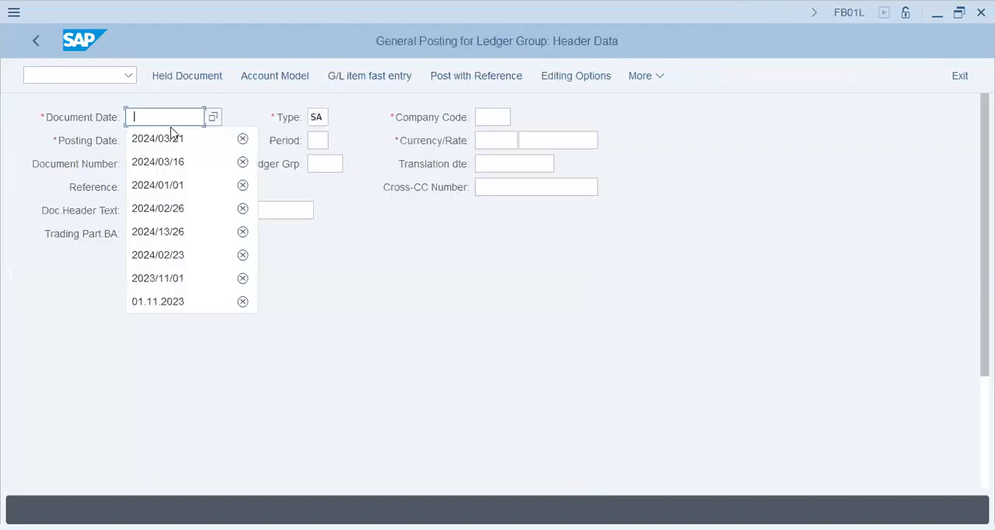
{"action": "left_click", "coordinate": [186, 280]}
{"action": "key", "text": "Tab"}
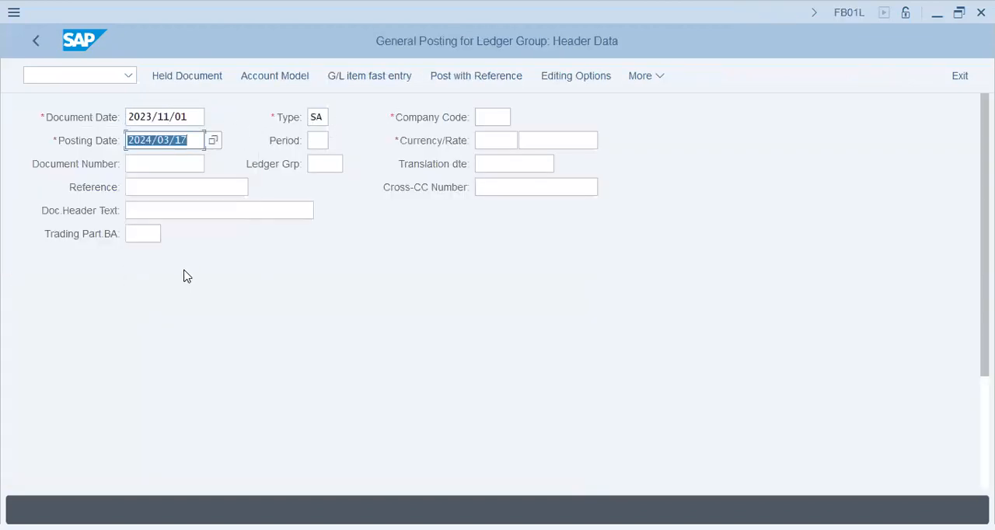
{"action": "key", "text": "ctrl+v"}
{"action": "key", "text": "Up"}
{"action": "key", "text": "Tab"}
{"action": "key", "text": "Tab"}
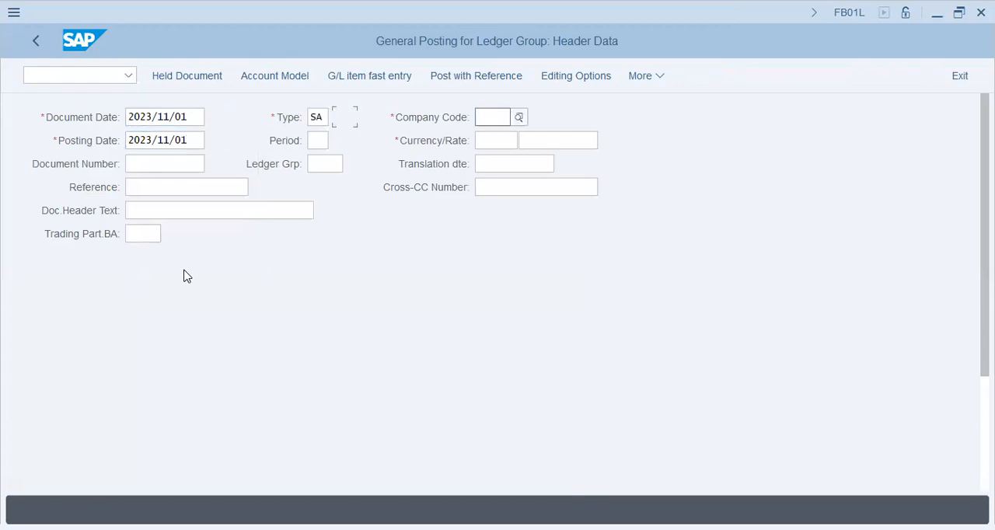
Step: Set the company code to XAP9 and the currency to AED, and go to the first line item's account
{"action": "type", "text": "xap9"}
{"action": "key", "text": "Tab"}
{"action": "type", "text": "aed"}
{"action": "key", "text": "Tab"}
{"action": "key", "text": "Tab"}
{"action": "key", "text": "Tab"}
{"action": "key", "text": "Tab"}
{"action": "key", "text": "Tab"}
{"action": "key", "text": "Tab"}
{"action": "key", "text": "Tab"}
{"action": "key", "text": "Tab"}
{"action": "key", "text": "Tab"}
{"action": "key", "text": "Tab"}
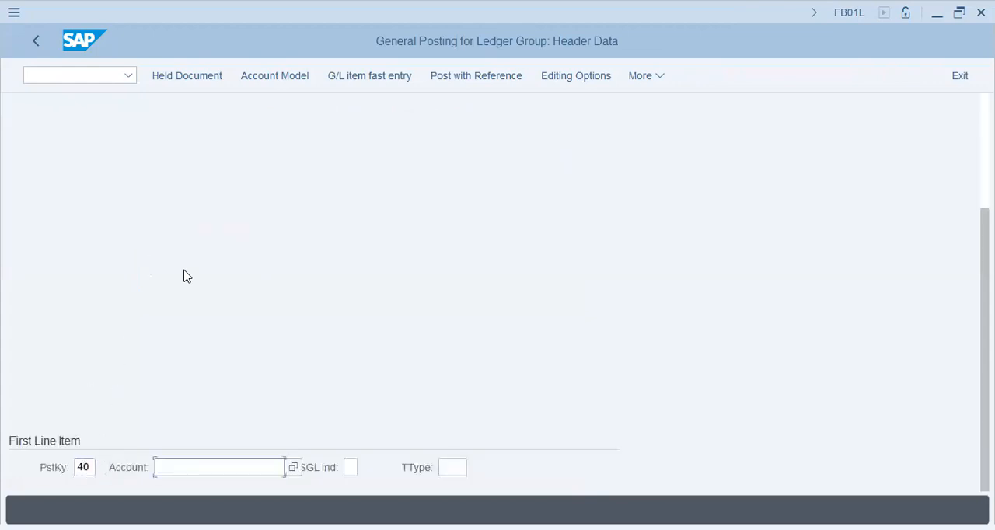
Step: Look up the G/L accounts of company code XAP9, choose the Salary account for the first line item, and submit the header data
{"action": "left_click", "coordinate": [293, 467]}
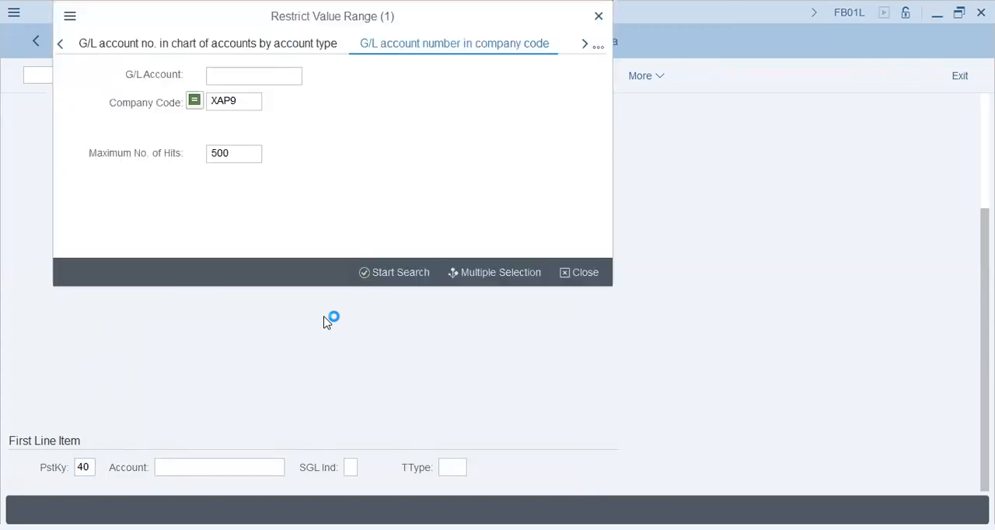
{"action": "left_click", "coordinate": [410, 278]}
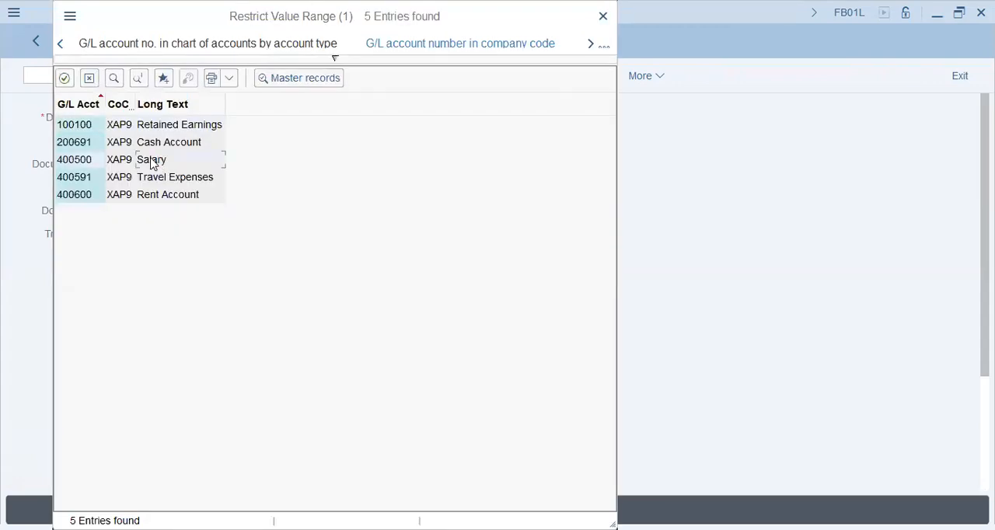
{"action": "left_click", "coordinate": [156, 195]}
{"action": "double_click", "coordinate": [154, 163]}
{"action": "key", "text": "Return"}
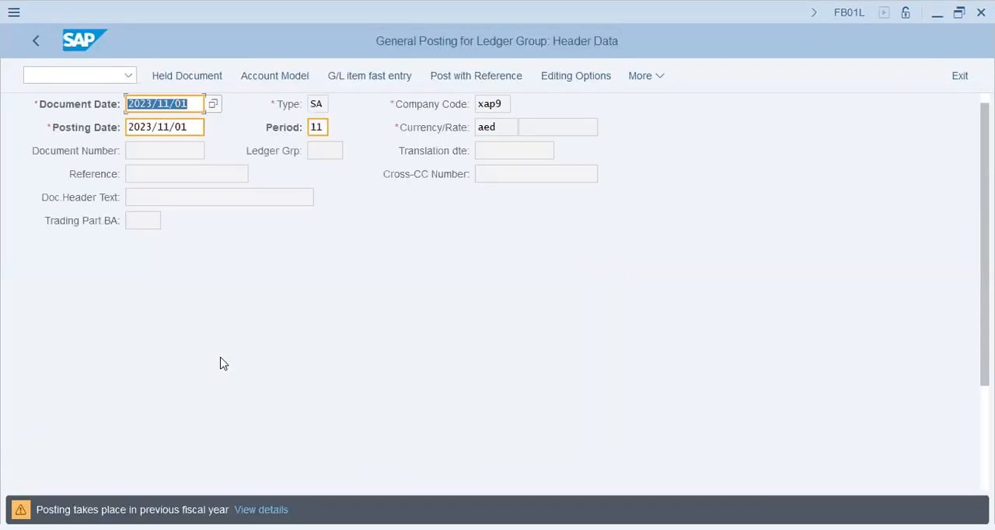
{"action": "key", "text": "Return"}
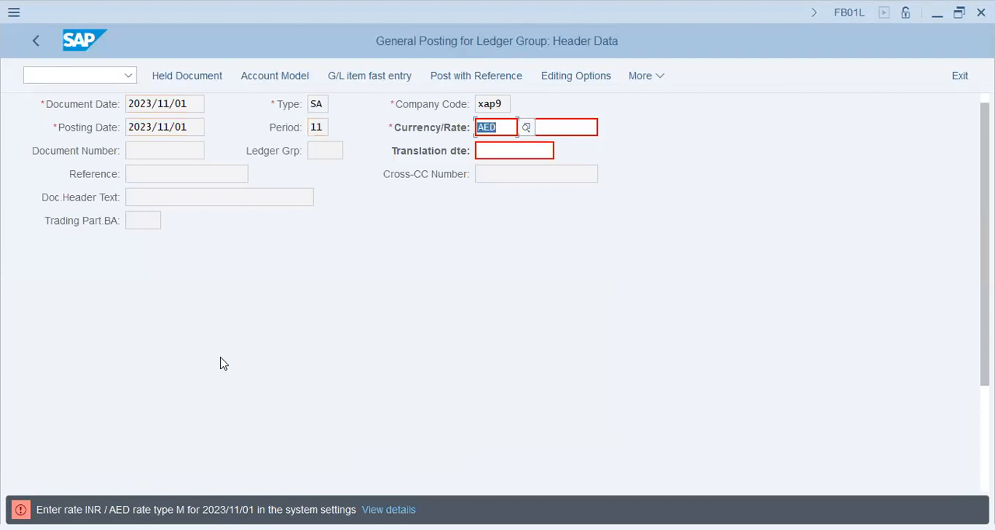
Step: Re-enter AED as the document currency and try an exchange rate of 0.003
{"action": "type", "text": "INR"}
{"action": "type", "text": "aed"}
{"action": "key", "text": "Tab"}
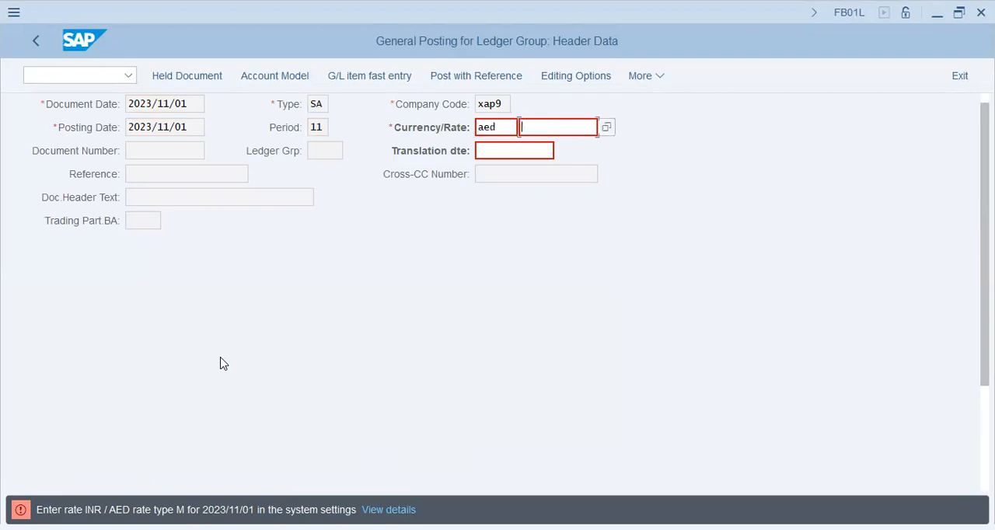
{"action": "key", "text": "shift+Tab"}
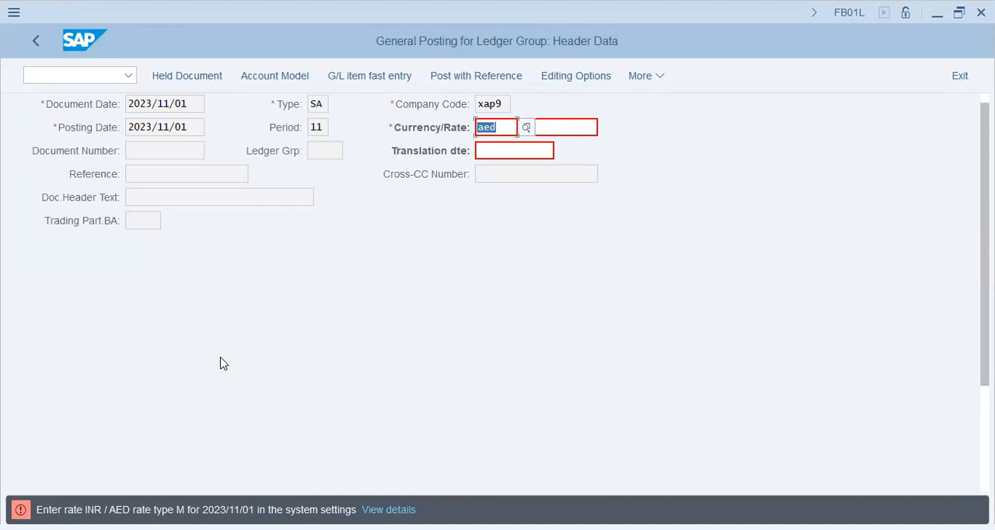
{"action": "key", "text": "Tab"}
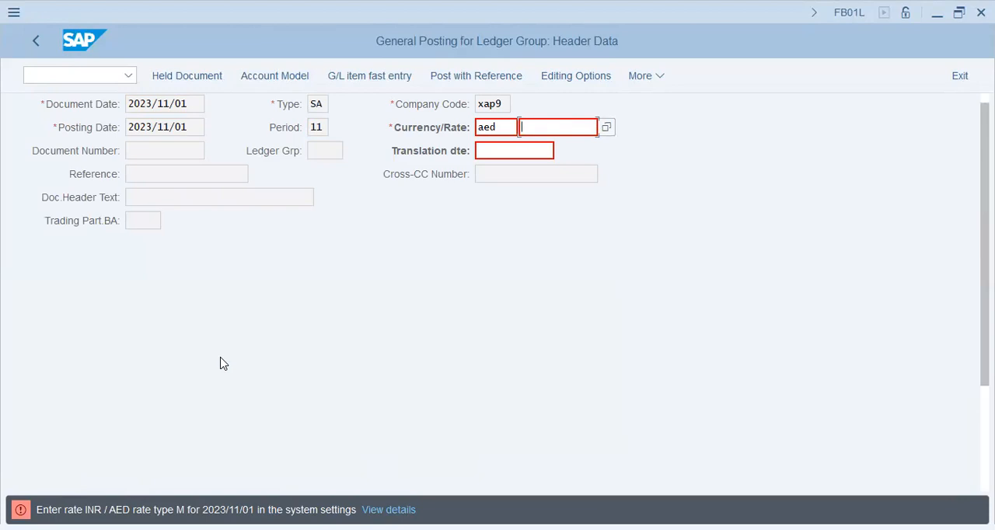
{"action": "key", "text": "Return"}
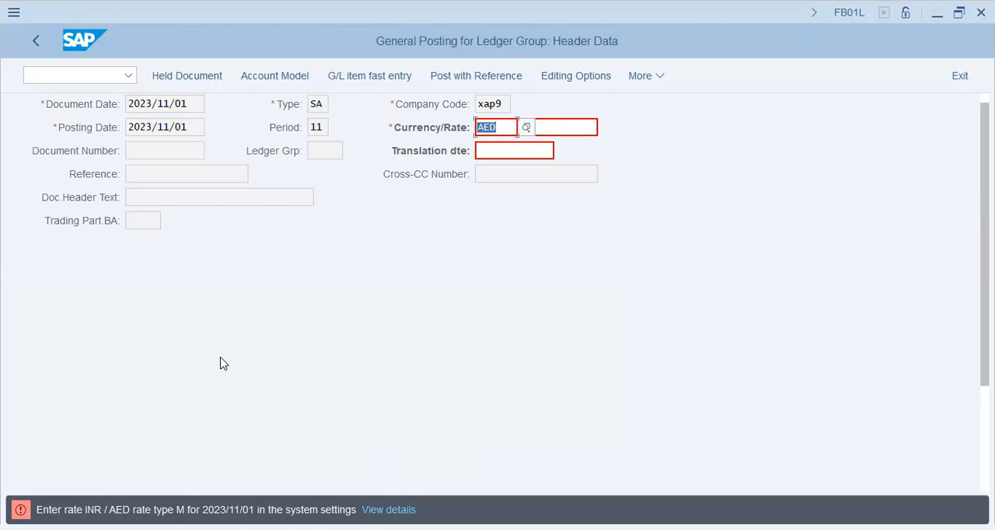
{"action": "key", "text": "Tab"}
{"action": "type", "text": "0.00"}
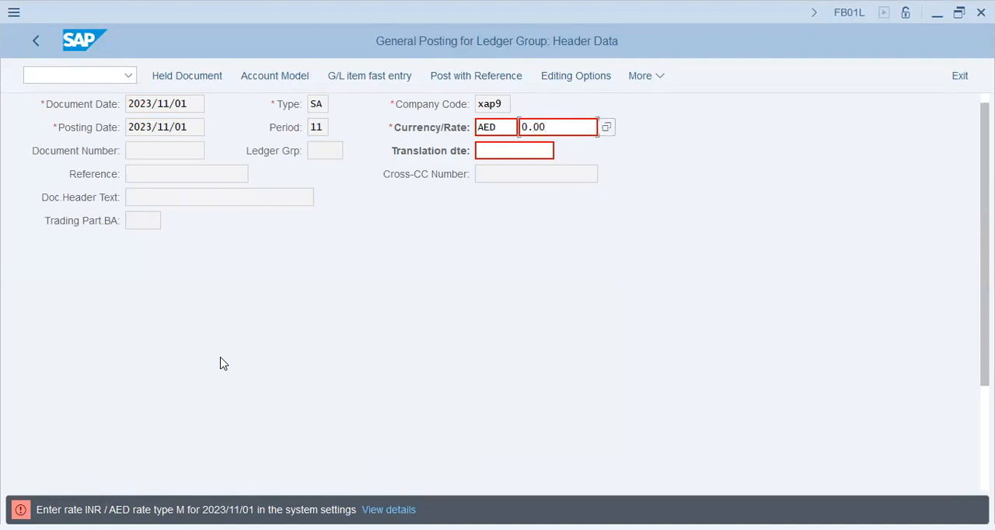
{"action": "type", "text": "3"}
{"action": "key", "text": "Return"}
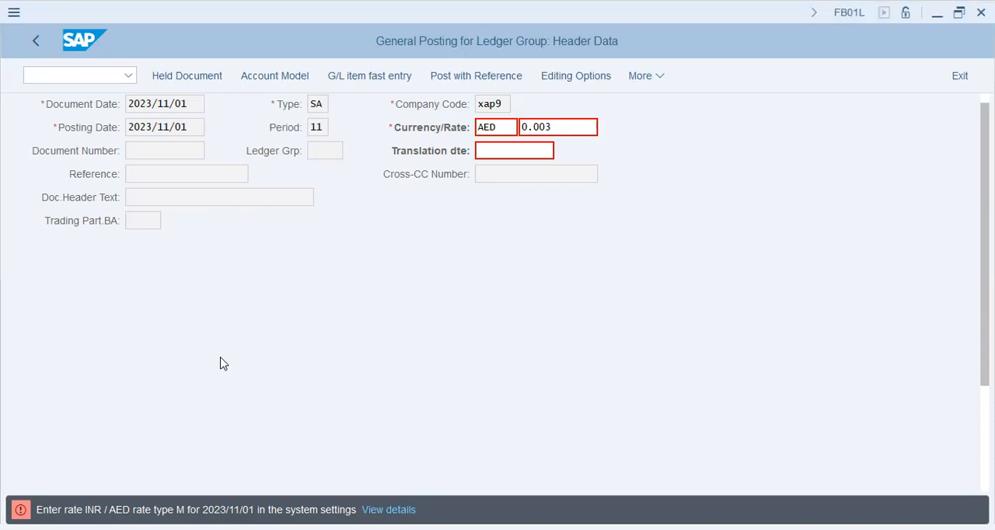
Step: Try an exchange rate of 0.012 for the AED document currency
{"action": "key", "text": "BackSpace"}
{"action": "key", "text": "BackSpace"}
{"action": "type", "text": "1"}
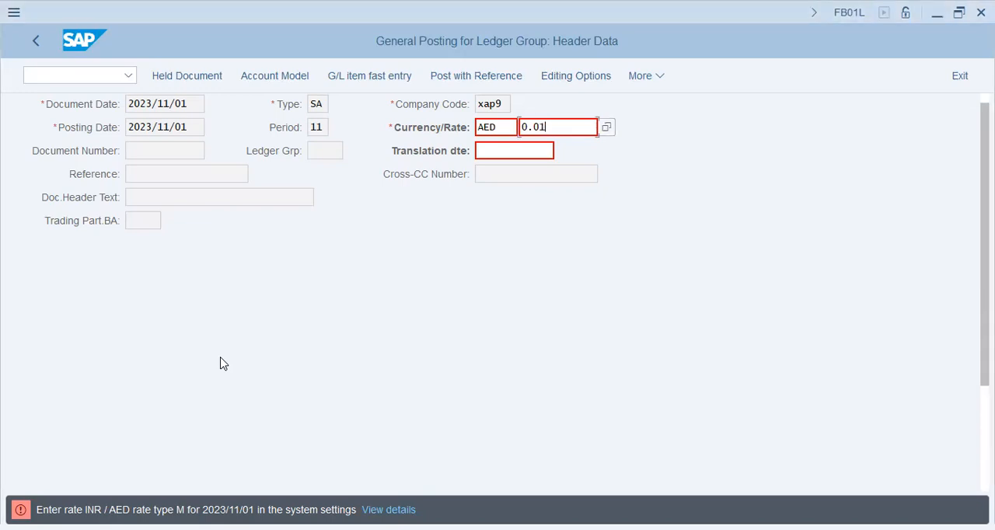
{"action": "type", "text": "2"}
{"action": "key", "text": "Return"}
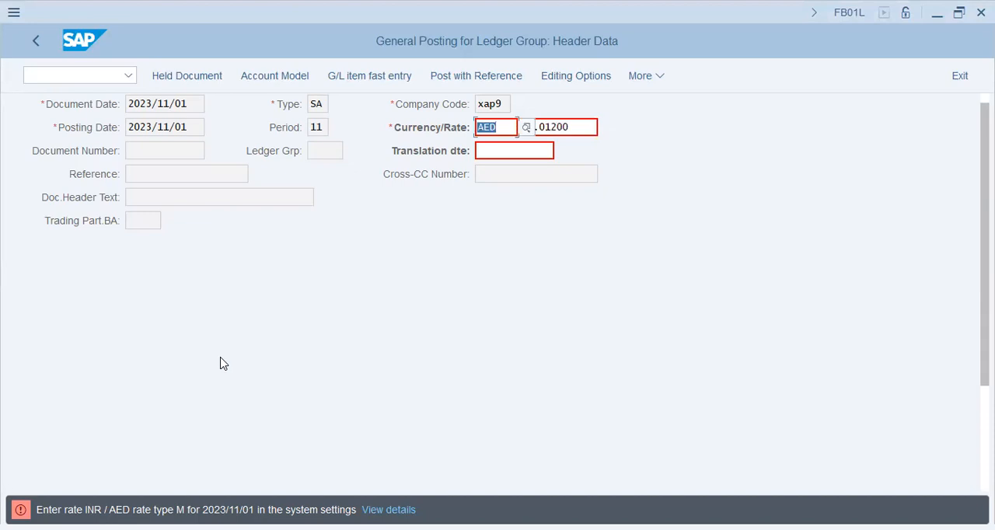
Step: Try an exchange rate of 80 for the AED document currency
{"action": "key", "text": "Tab"}
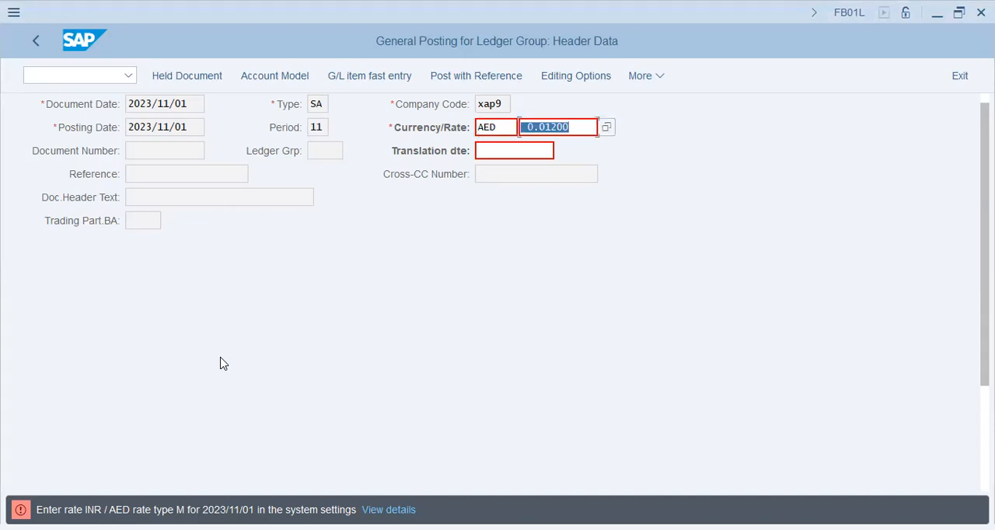
{"action": "type", "text": "80"}
{"action": "key", "text": "Return"}
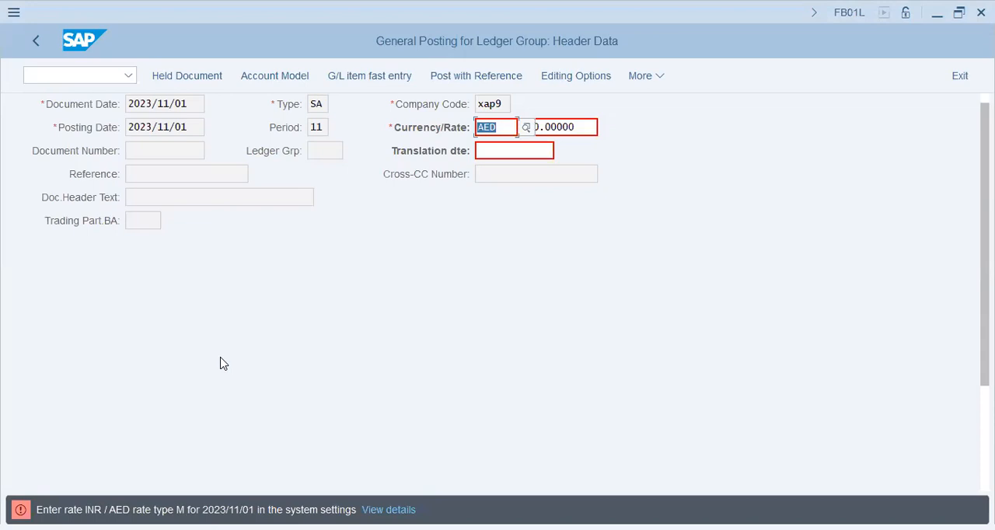
{"action": "key", "text": "Tab"}
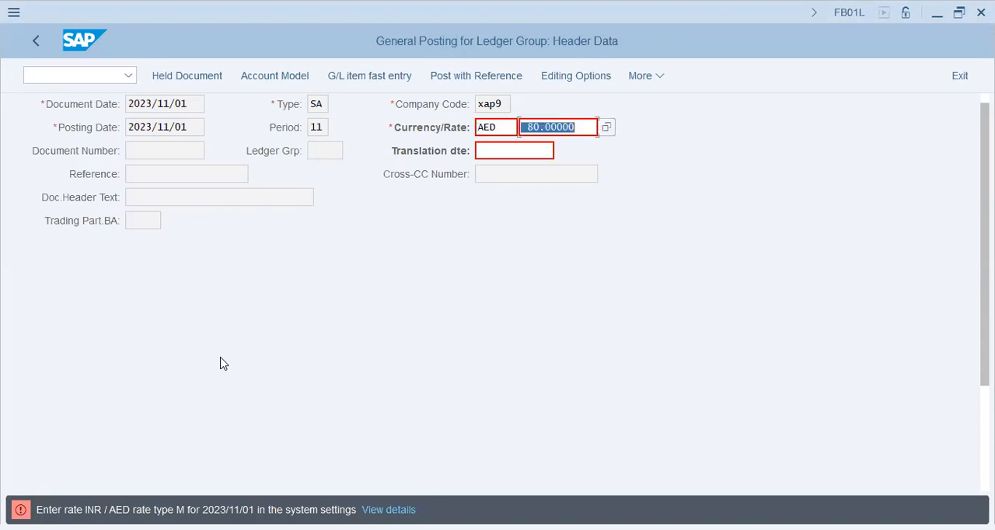
{"action": "scroll", "coordinate": [223, 364], "scroll_direction": "up", "scroll_amount": 1}
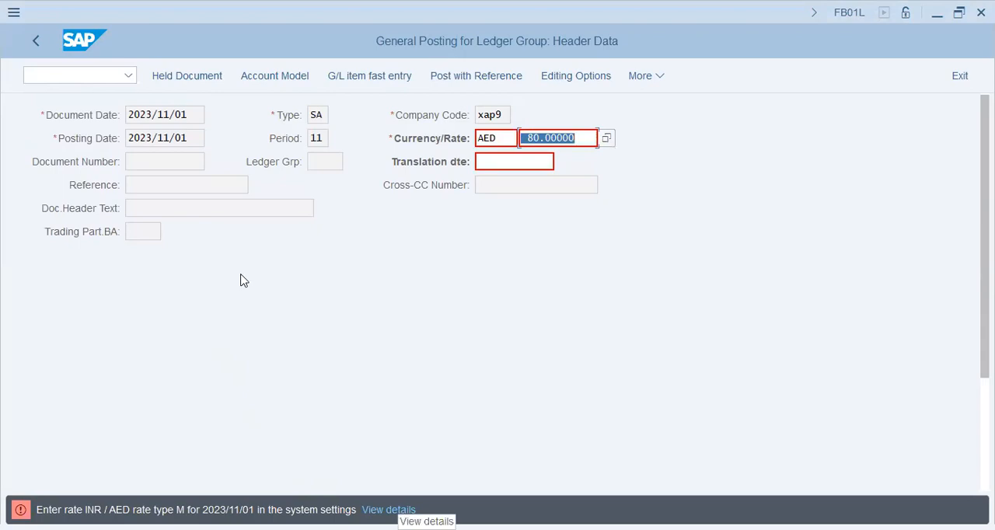
Step: Leave the ledger-group posting and try to open transaction TCURRMNT
{"action": "left_click", "coordinate": [117, 76]}
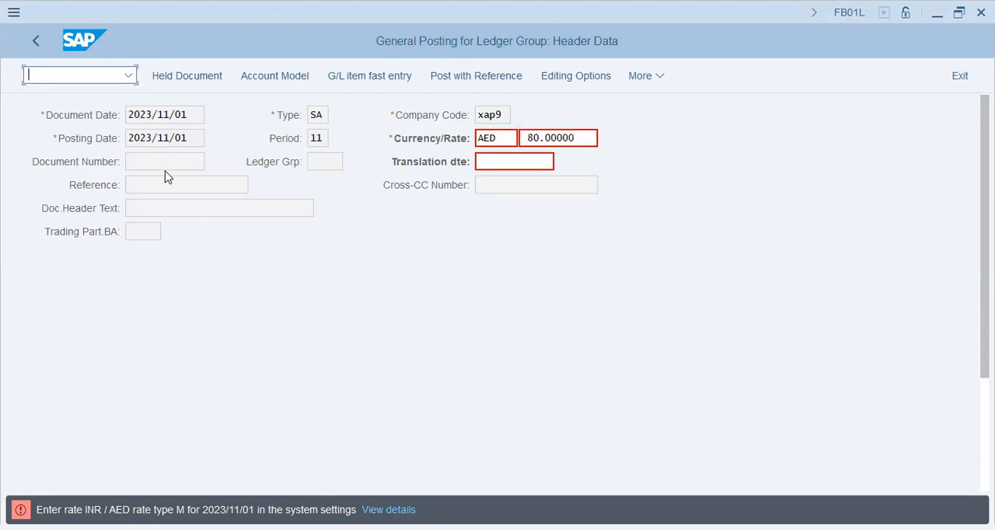
{"action": "type", "text": "/ntcur"}
{"action": "type", "text": "mnt"}
{"action": "key", "text": "Return"}
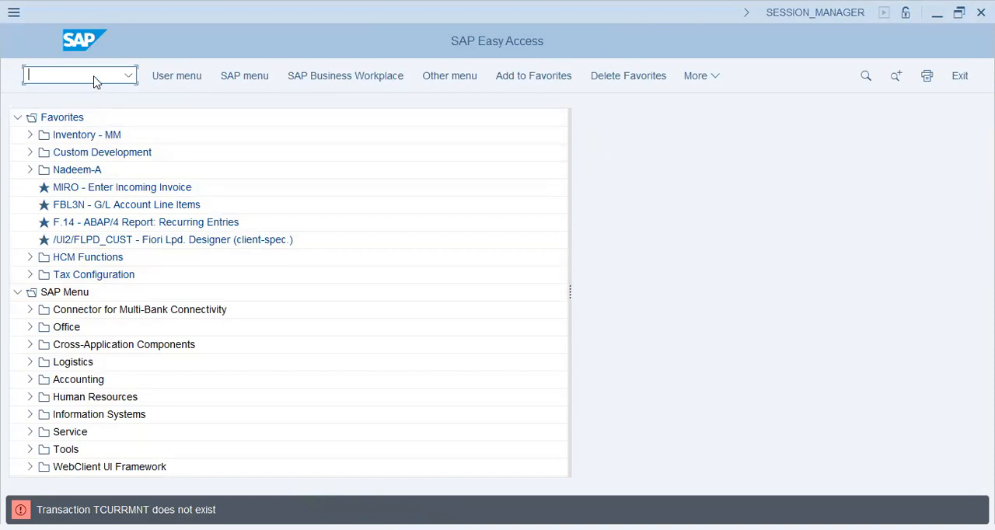
Step: Open transaction OB08 to maintain the currency exchange rates
{"action": "type", "text": "ob"}
{"action": "key", "text": "BackSpace"}
{"action": "type", "text": "b8"}
{"action": "key", "text": "BackSpace"}
{"action": "type", "text": "08"}
{"action": "key", "text": "Return"}
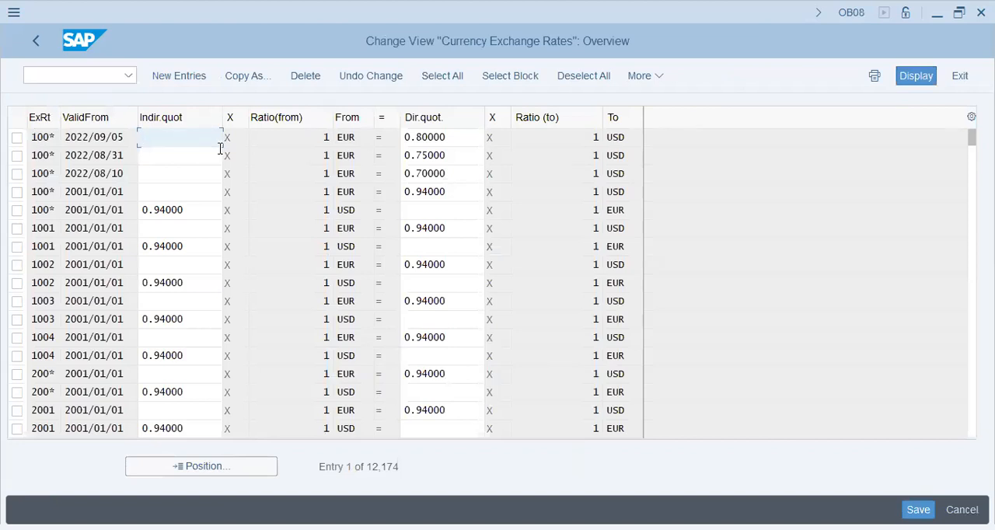
Step: Start new exchange rate entries and give the first one rate type M with valid-from date 2023/11/01
{"action": "left_click", "coordinate": [217, 468]}
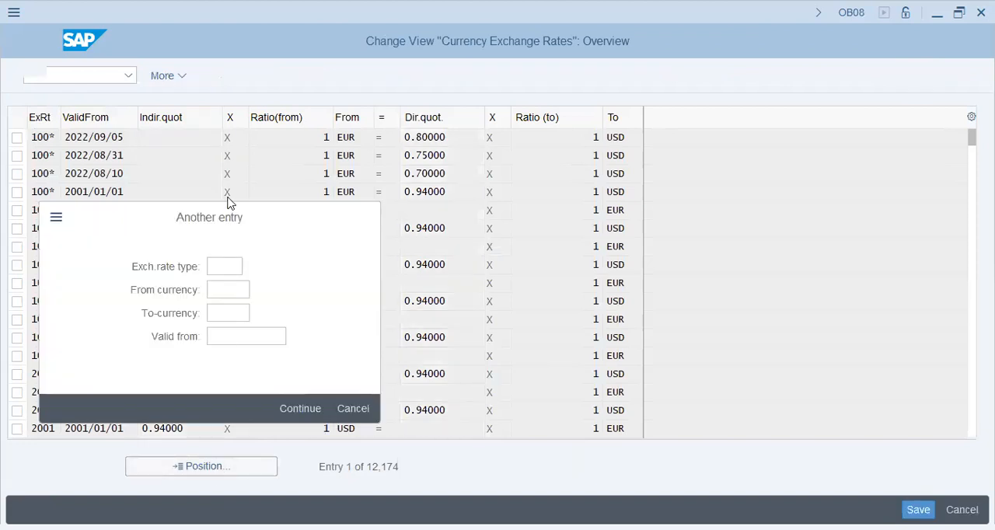
{"action": "key", "text": "Escape"}
{"action": "left_click", "coordinate": [180, 76]}
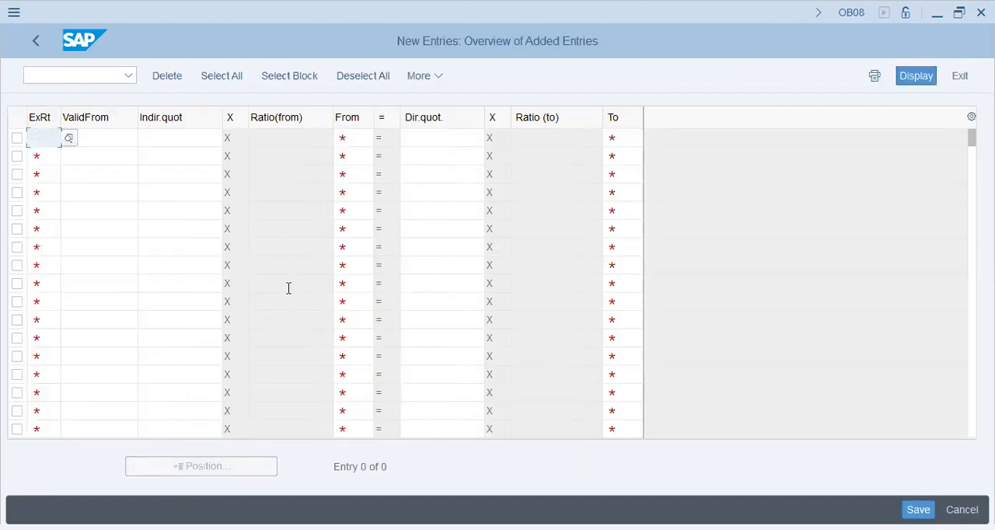
{"action": "type", "text": "m"}
{"action": "key", "text": "Tab"}
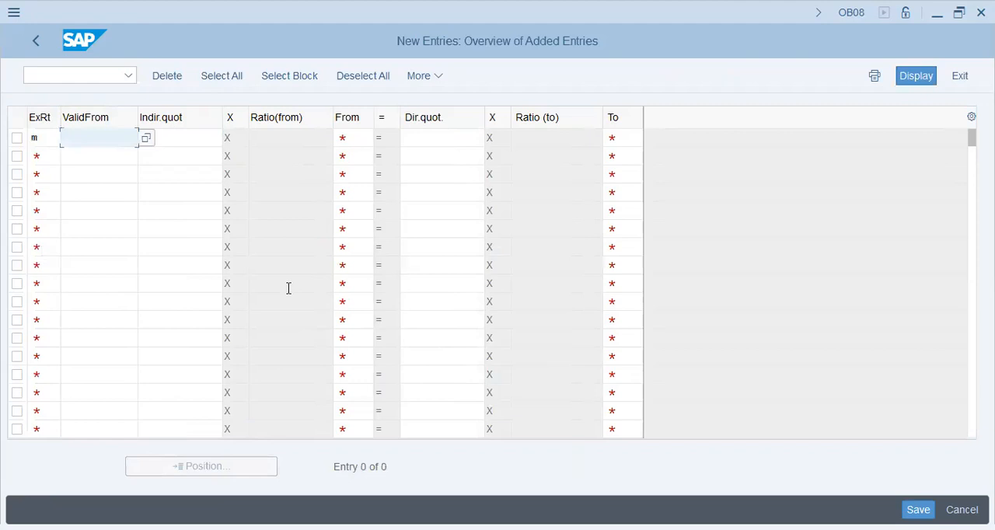
{"action": "type", "text": "2023/11/01"}
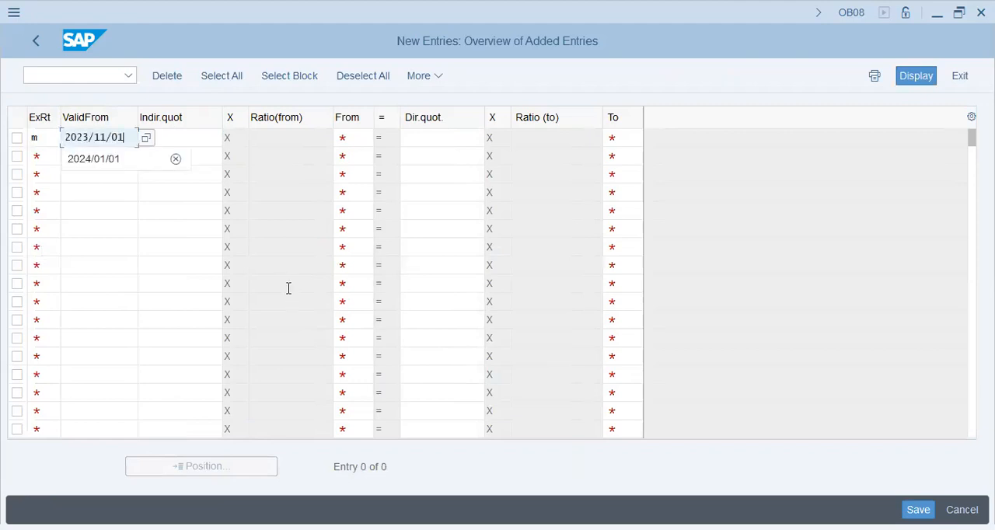
{"action": "key", "text": "Tab"}
{"action": "key", "text": "Tab"}
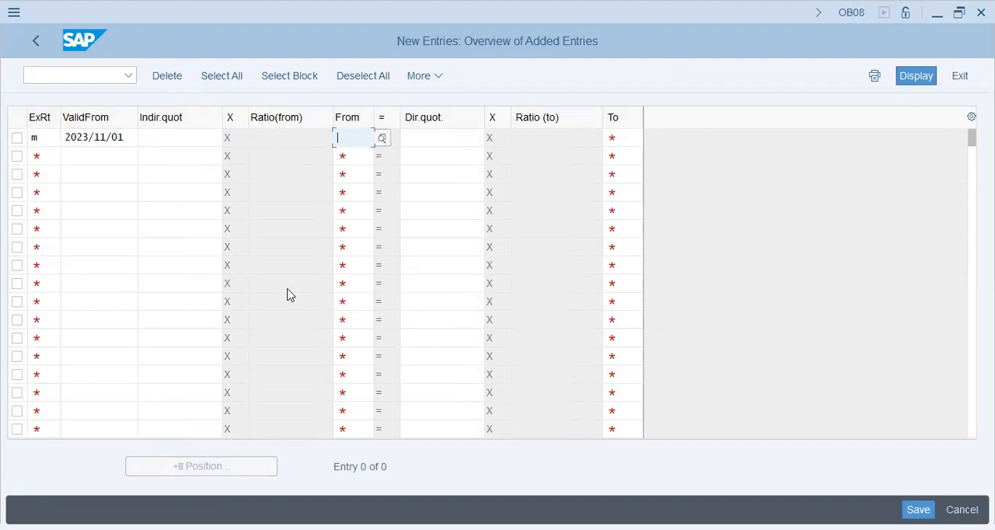
Step: Complete the first exchange rate entry with from-currency AED, direct quotation 80 and to-currency INR
{"action": "type", "text": "aed"}
{"action": "key", "text": "Tab"}
{"action": "type", "text": "80"}
{"action": "key", "text": "BackSpace"}
{"action": "key", "text": "BackSpace"}
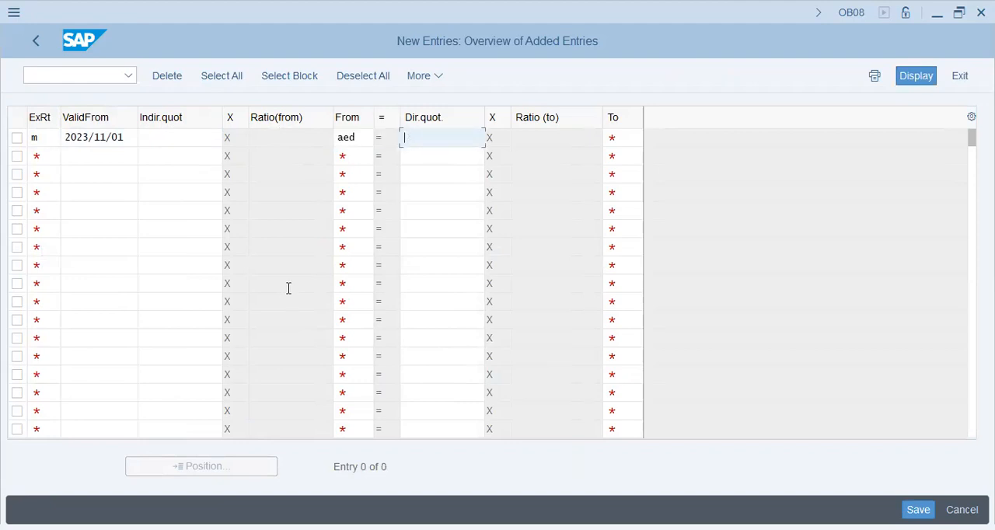
{"action": "type", "text": "800"}
{"action": "key", "text": "Tab"}
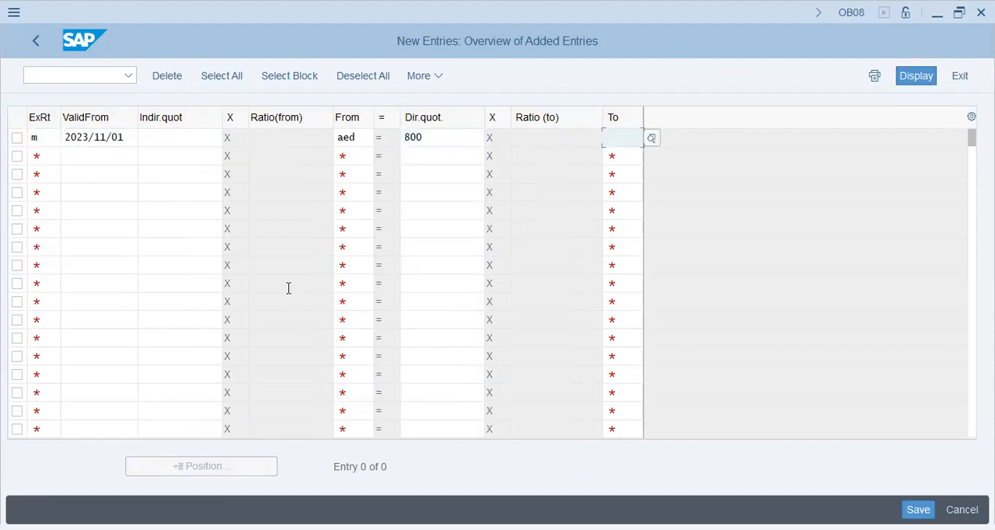
{"action": "key", "text": "shift+Tab"}
{"action": "key", "text": "shift+Tab"}
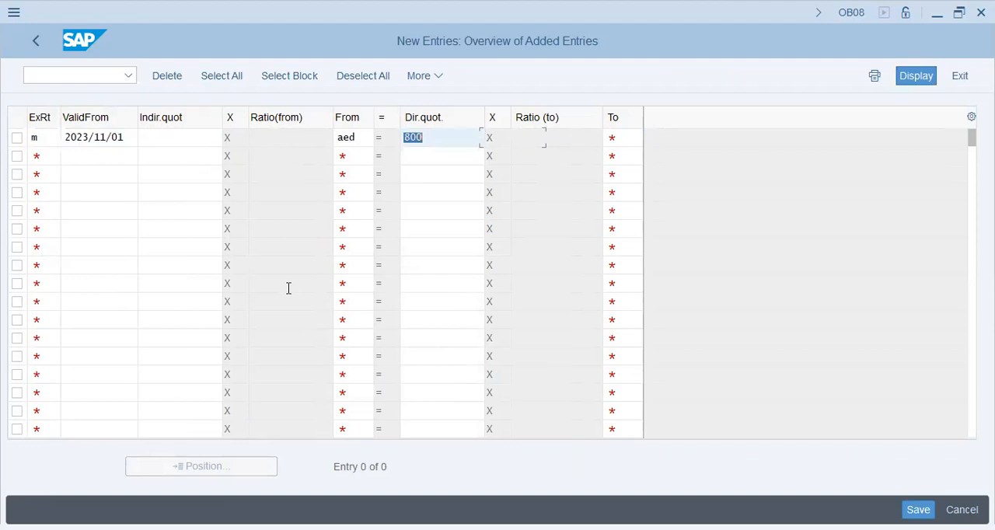
{"action": "type", "text": "80"}
{"action": "key", "text": "Tab"}
{"action": "key", "text": "Tab"}
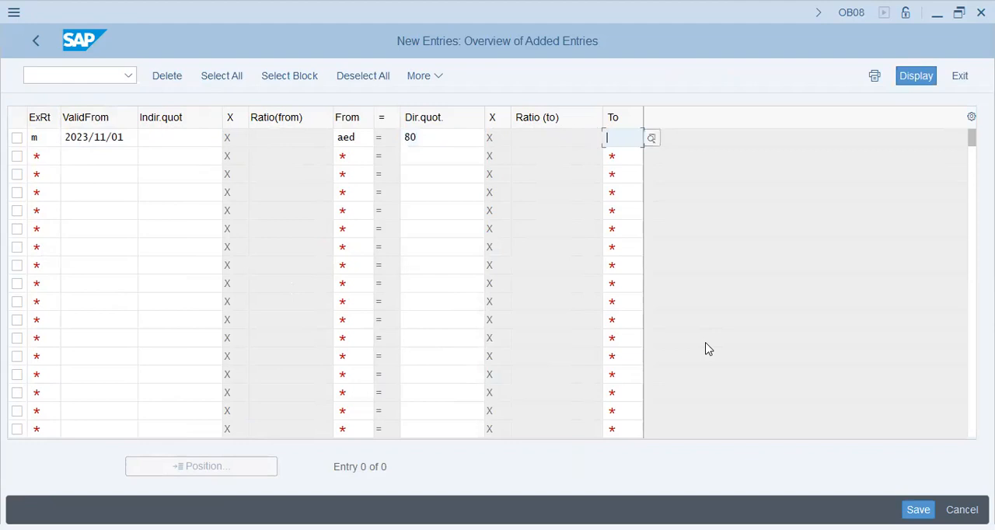
{"action": "type", "text": "inr"}
Step: Begin a second exchange rate entry with rate type M, valid-from date 2023/11/01 and indirect quotation 0.0012
{"action": "key", "text": "Tab"}
{"action": "type", "text": "m"}
{"action": "key", "text": "Tab"}
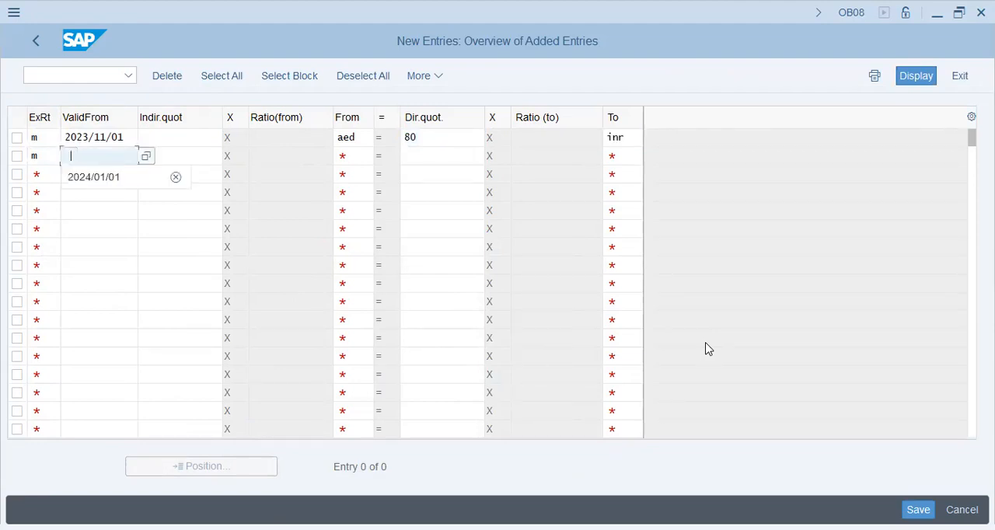
{"action": "type", "text": "2023/11/01"}
{"action": "key", "text": "Tab"}
{"action": "key", "text": "Tab"}
{"action": "key", "text": "shift+Tab"}
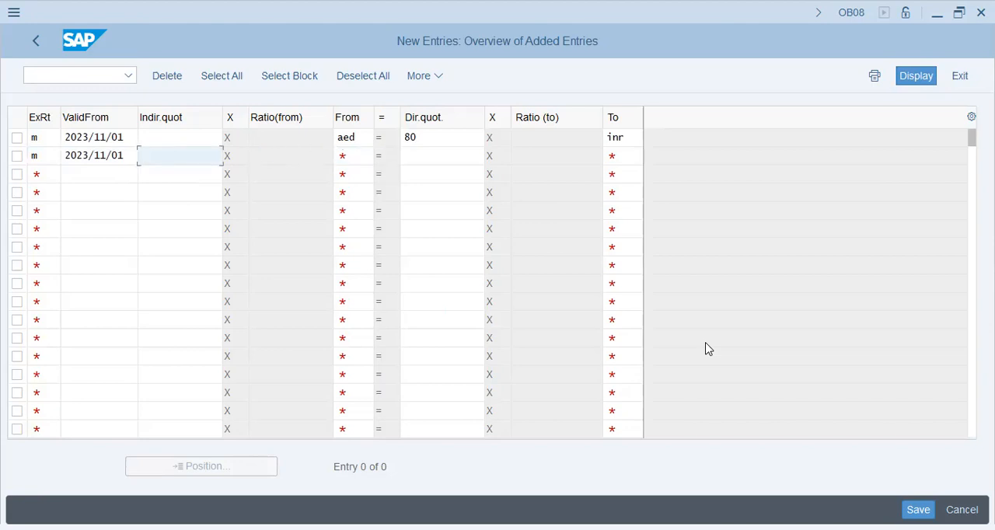
{"action": "type", "text": "0.0012"}
{"action": "key", "text": "Tab"}
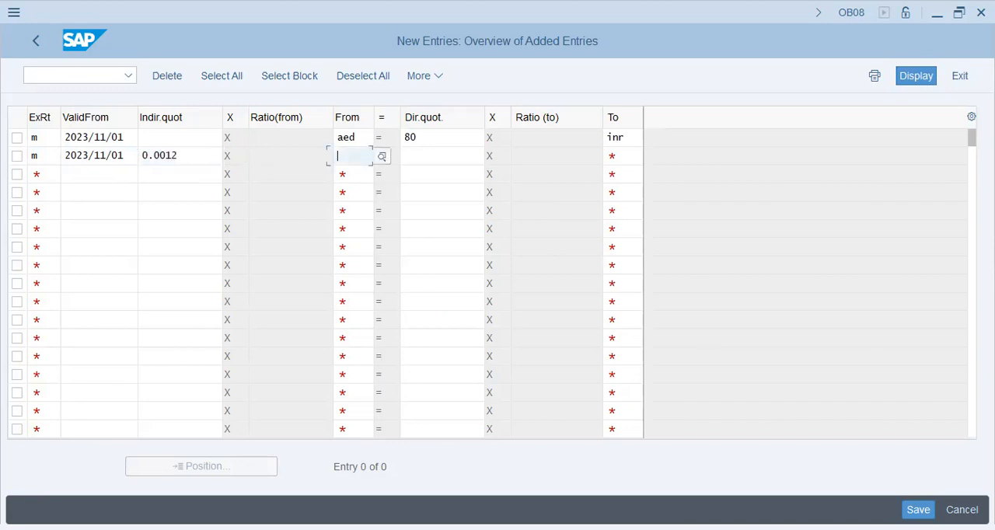
Step: Complete the second entry with from-currency AED, direct quotation 1 and to-currency INR, and submit the entries
{"action": "type", "text": "aed"}
{"action": "key", "text": "Tab"}
{"action": "type", "text": "1"}
{"action": "key", "text": "Tab"}
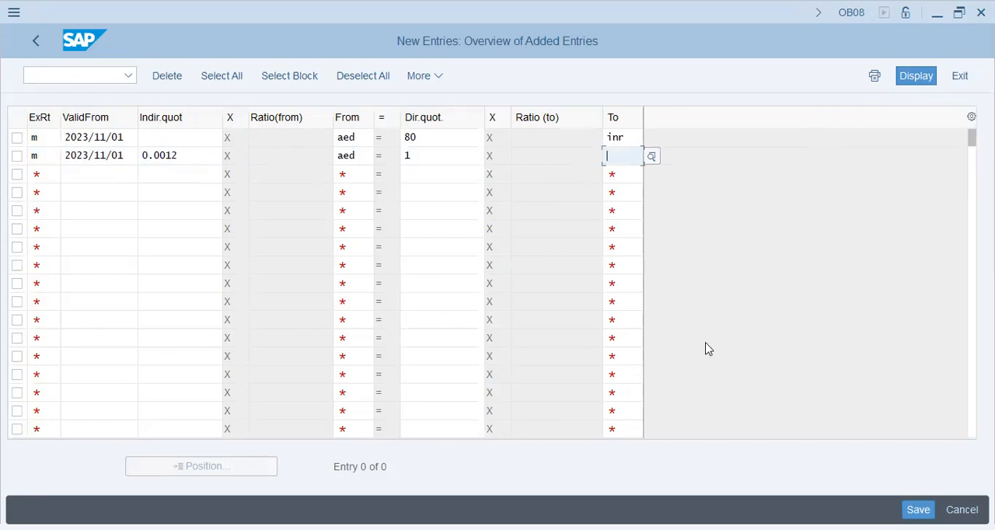
{"action": "type", "text": "inr"}
{"action": "key", "text": "Return"}
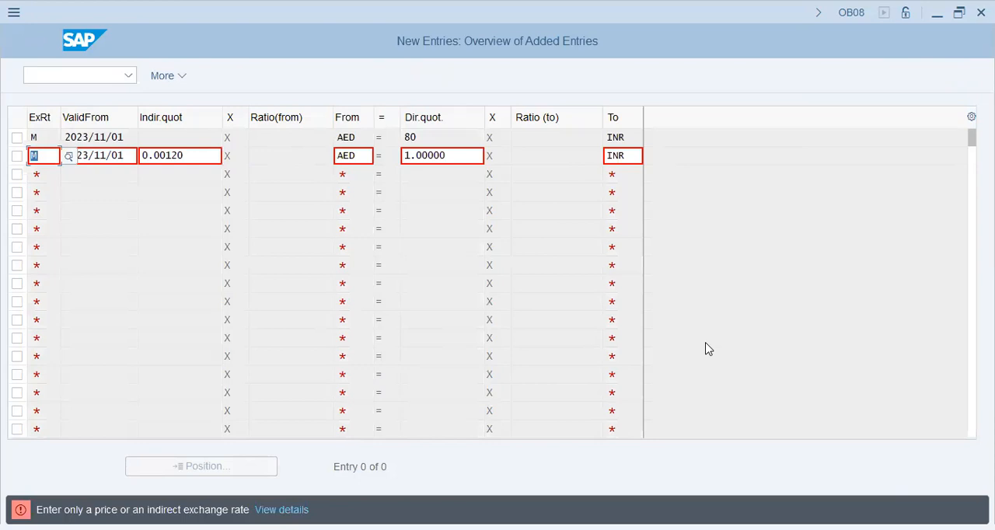
Step: Clear the second entry's direct quotation so only its indirect quotation remains, and resubmit the exchange rate entries
{"action": "key", "text": "Tab"}
{"action": "key", "text": "Tab"}
{"action": "key", "text": "Tab"}
{"action": "key", "text": "Tab"}
{"action": "key", "text": "Delete"}
{"action": "key", "text": "Return"}
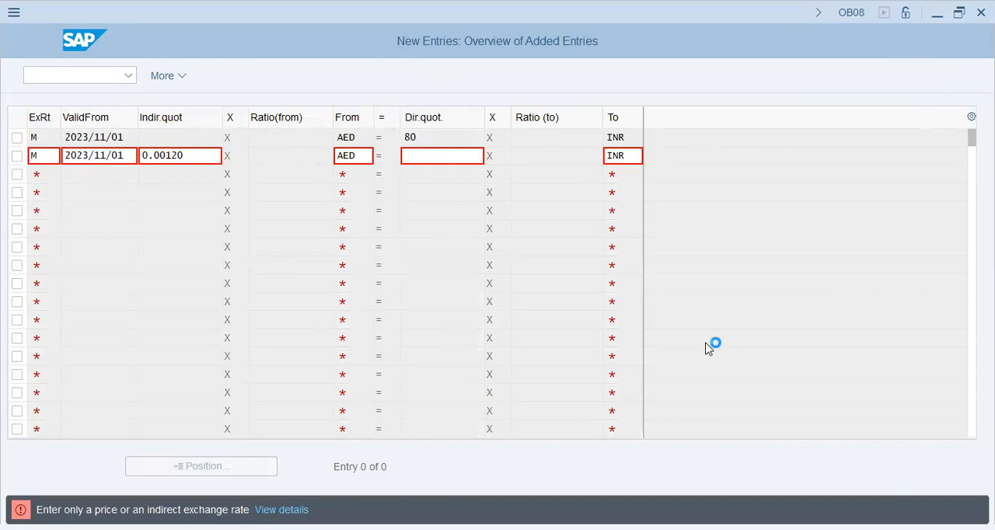
{"action": "key", "text": "Return"}
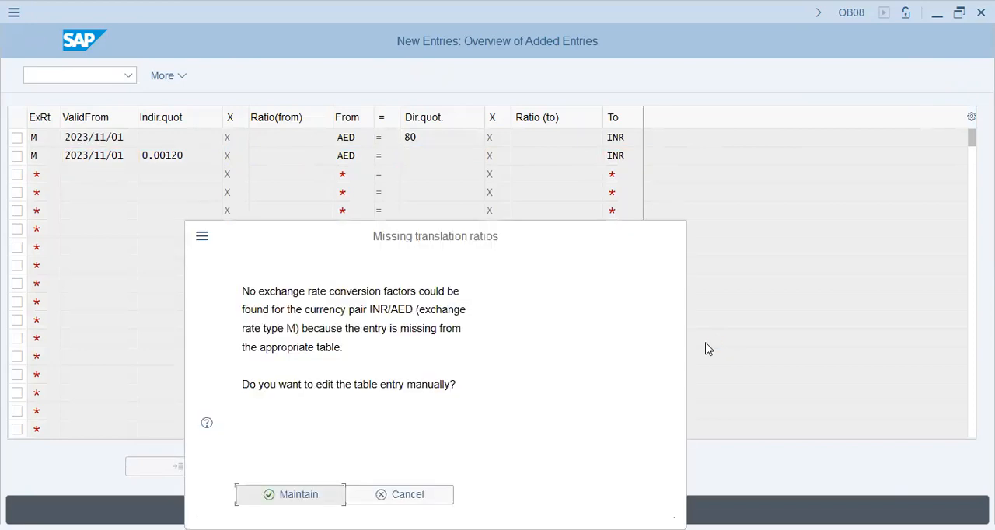
Step: Maintain the missing INR/AED translation ratio as 1 to 1 valid from 2023/11/01, and discard the duplicate second AED/INR entry
{"action": "left_click", "coordinate": [275, 498]}
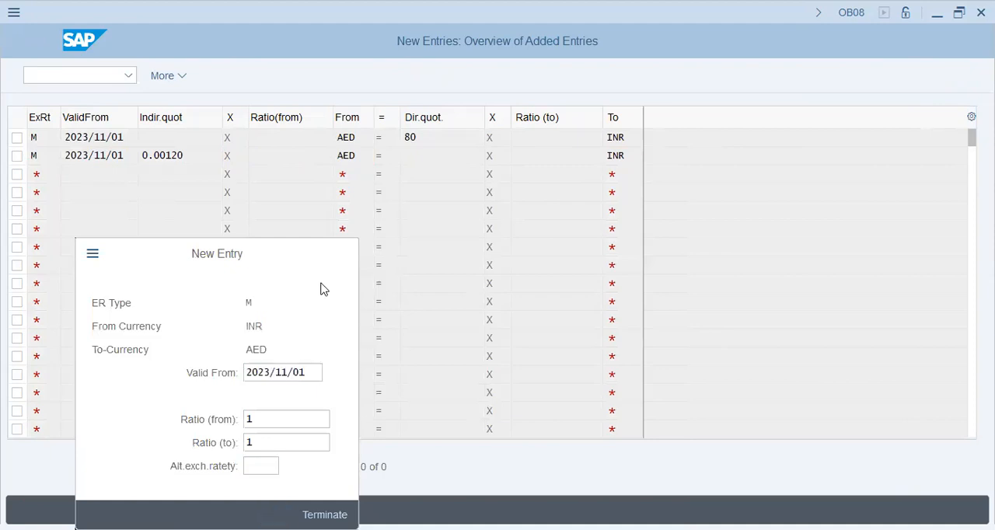
{"action": "key", "text": "Return"}
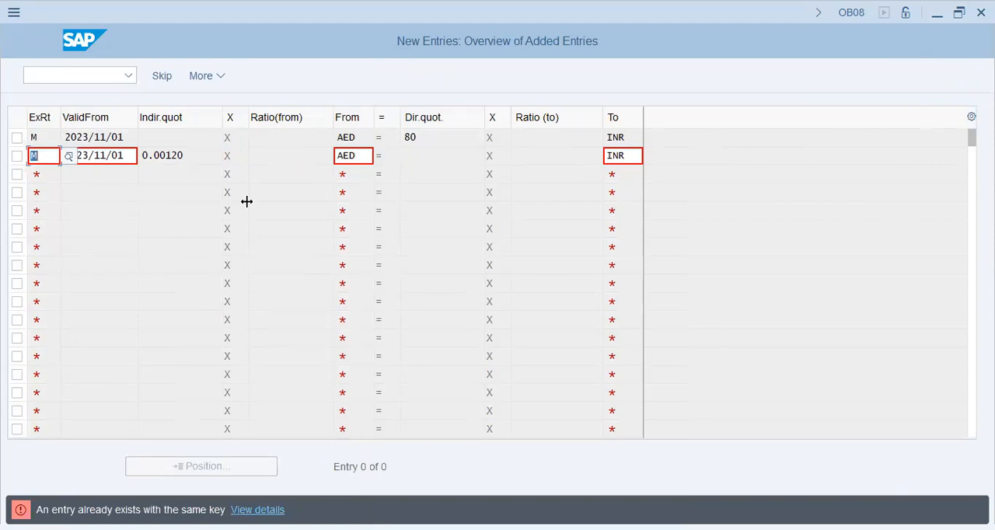
{"action": "left_click", "coordinate": [356, 158]}
{"action": "double_click", "coordinate": [357, 158]}
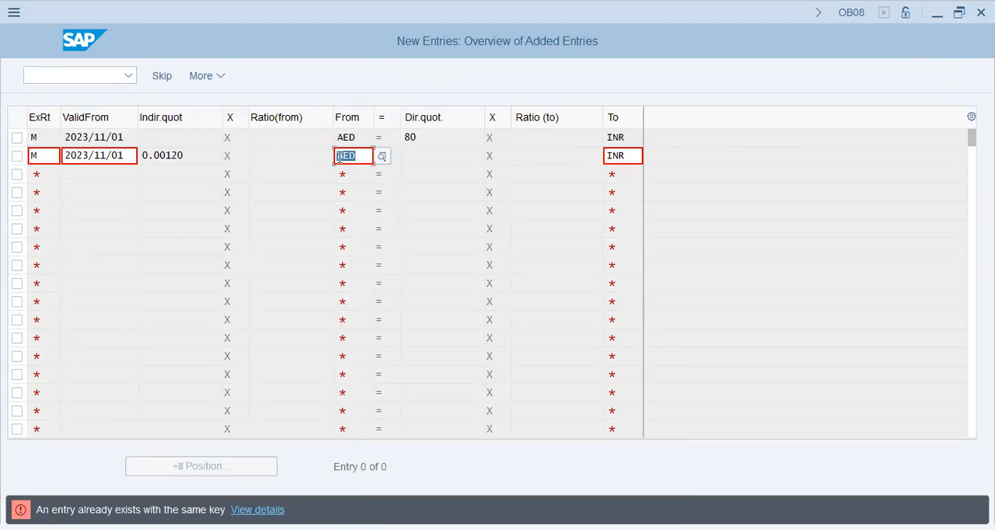
{"action": "left_click", "coordinate": [353, 274]}
{"action": "key", "text": "Escape"}
{"action": "key", "text": "Left"}
{"action": "key", "text": "Return"}
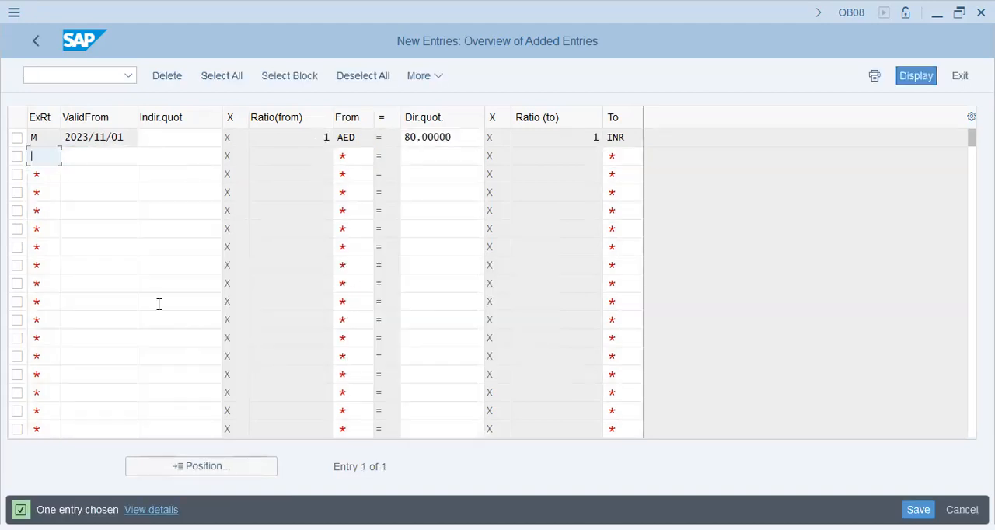
Step: Begin a replacement second entry with rate type M, valid-from date 2023/11/01 and from-currency INR
{"action": "type", "text": "m"}
{"action": "key", "text": "Tab"}
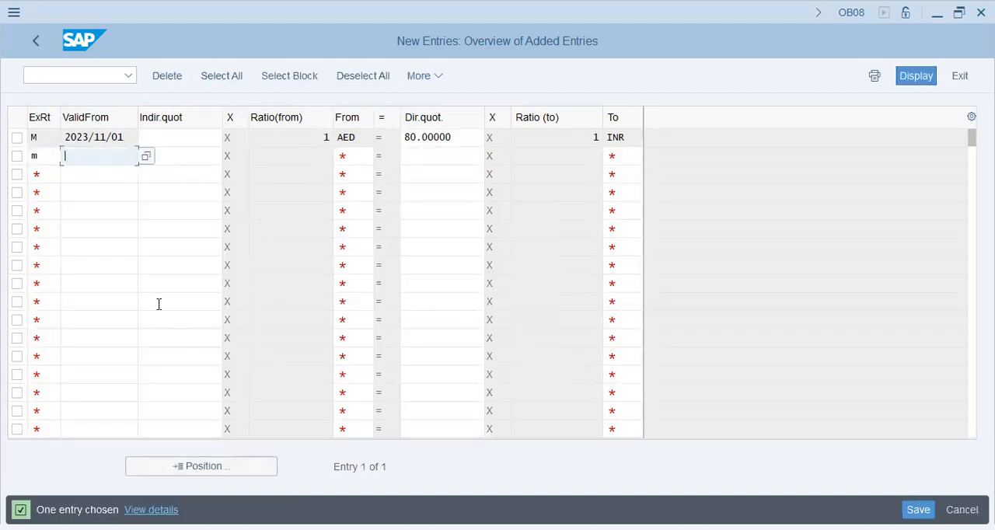
{"action": "type", "text": "2023/11/01"}
{"action": "key", "text": "Tab"}
{"action": "key", "text": "Tab"}
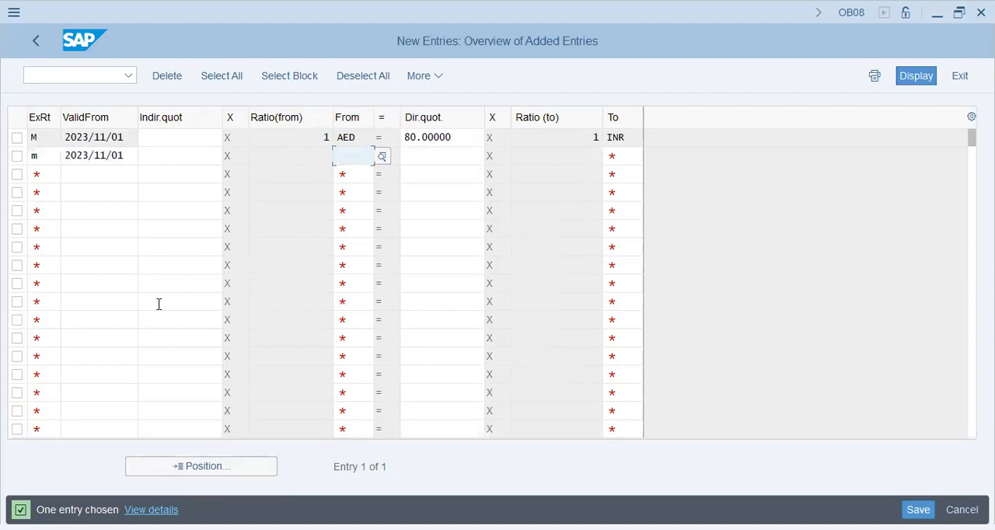
{"action": "type", "text": "inr"}
{"action": "key", "text": "Return"}
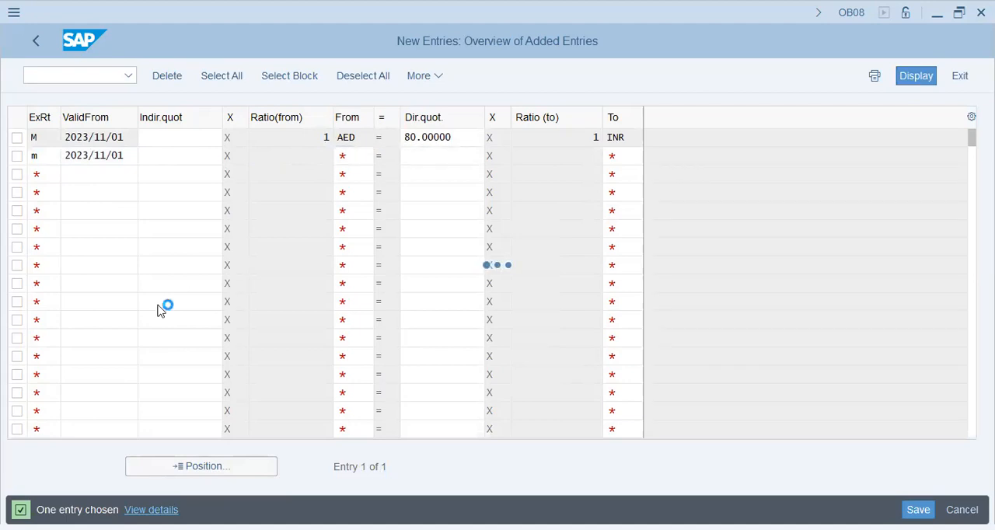
Step: Complete the second entry with direct quotation 0.0125 and to-currency AED, and submit it
{"action": "type", "text": "0"}
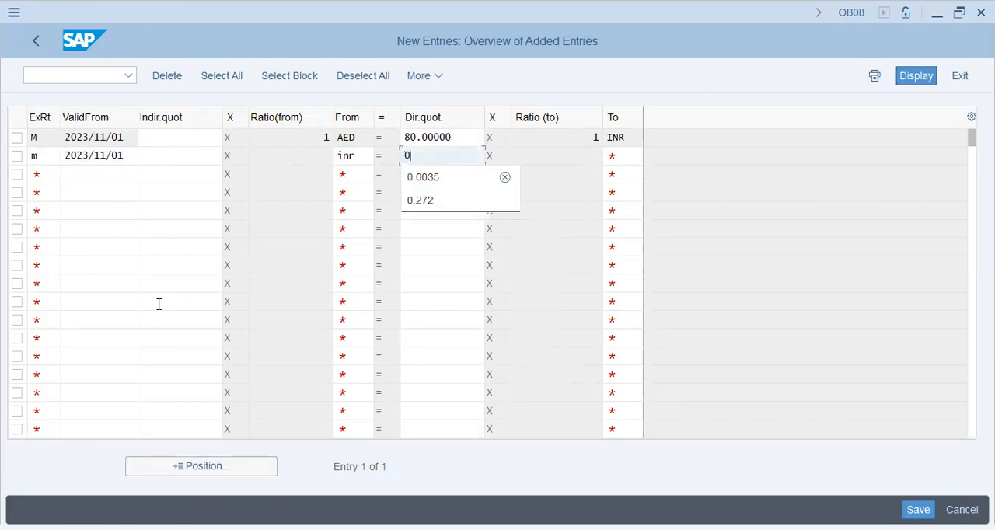
{"action": "type", "text": ".0124"}
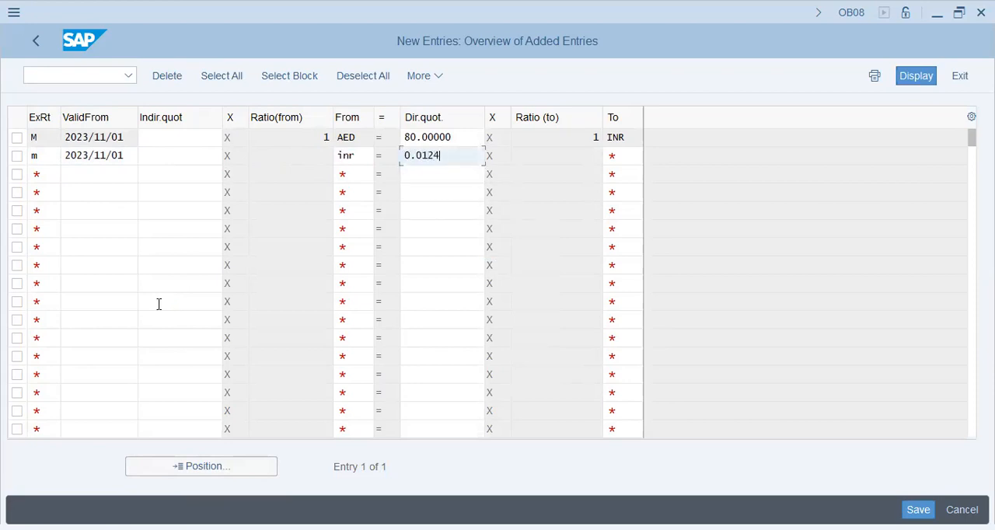
{"action": "key", "text": "BackSpace"}
{"action": "type", "text": "5"}
{"action": "key", "text": "Tab"}
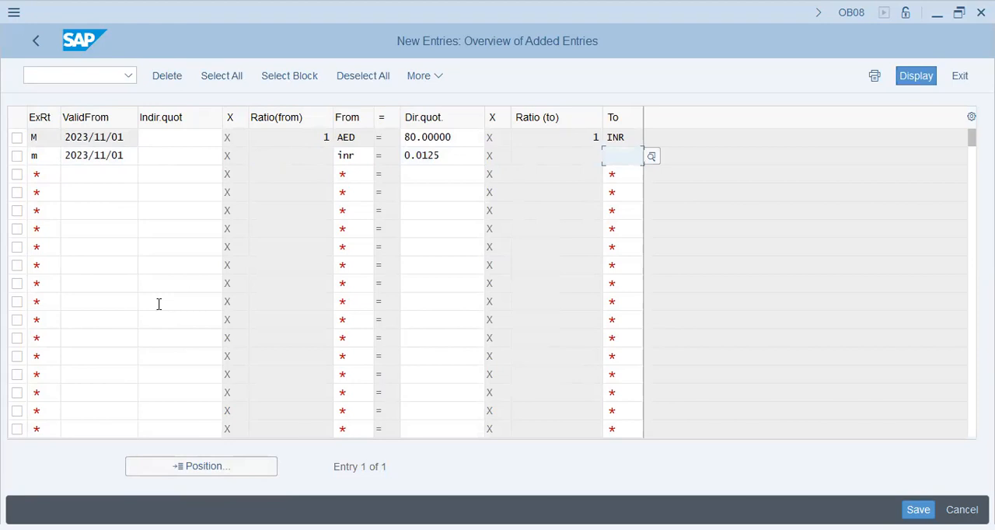
{"action": "type", "text": "aed"}
{"action": "key", "text": "Return"}
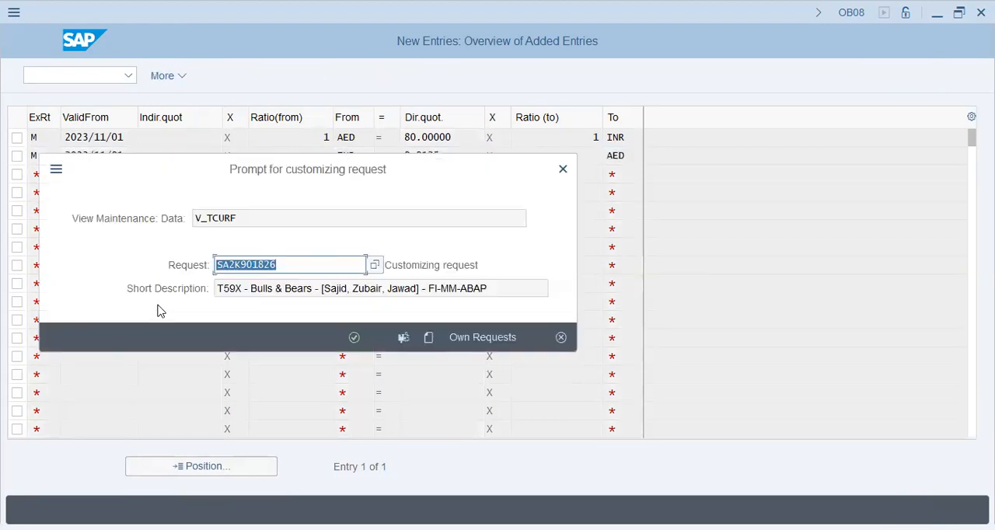
Step: Assign the exchange rate factor changes to the XAP9 FICO Config customizing request SA2K901915 from the own requests
{"action": "left_click", "coordinate": [479, 339]}
{"action": "left_click", "coordinate": [476, 338]}
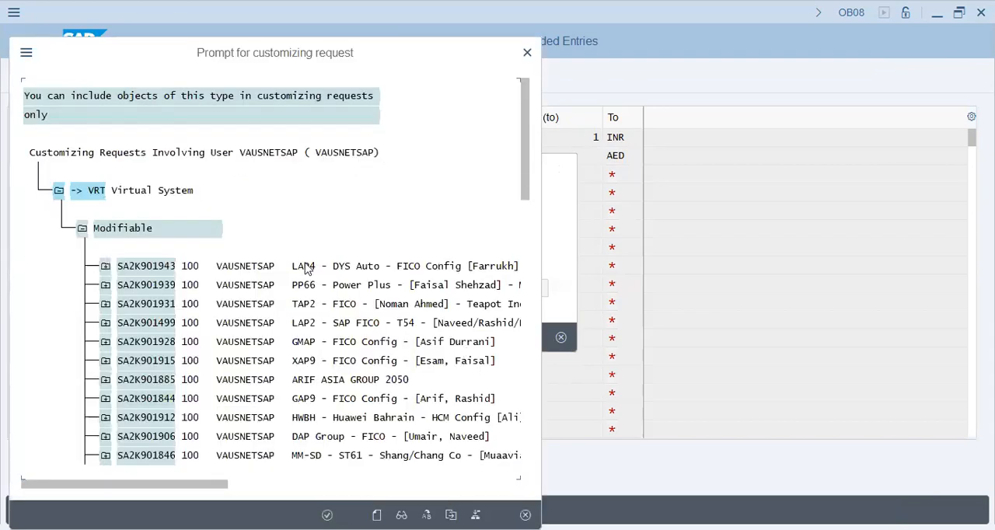
{"action": "scroll", "coordinate": [357, 362], "scroll_direction": "down", "scroll_amount": 3}
{"action": "left_click", "coordinate": [355, 336]}
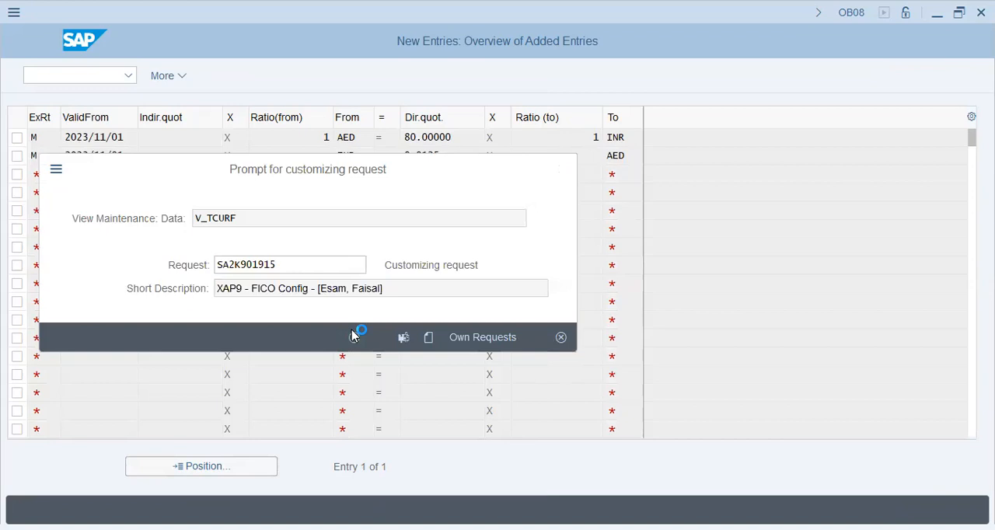
Step: Start a ledger-group posting with transaction FB01L and set both its document date and posting date to 2023/11/01
{"action": "left_click", "coordinate": [98, 79]}
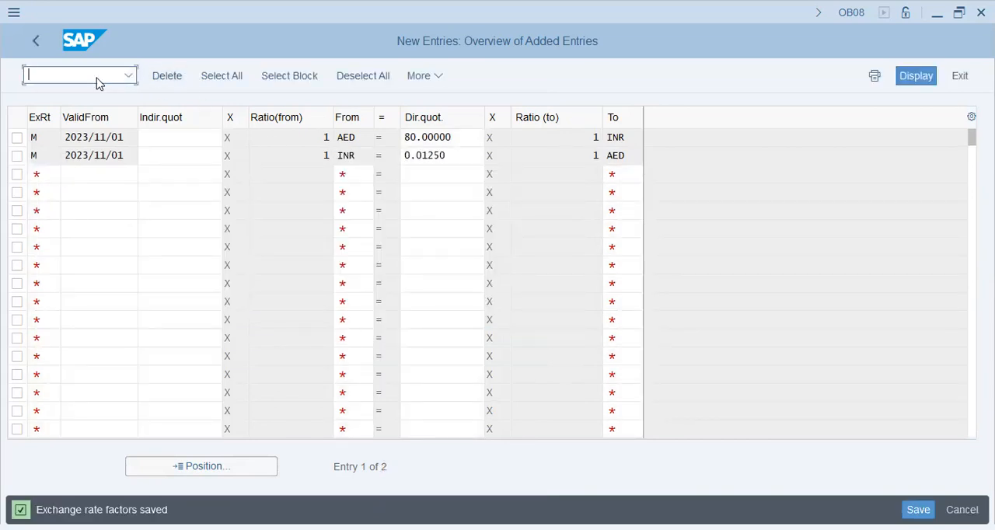
{"action": "type", "text": "/nfb01l"}
{"action": "key", "text": "Return"}
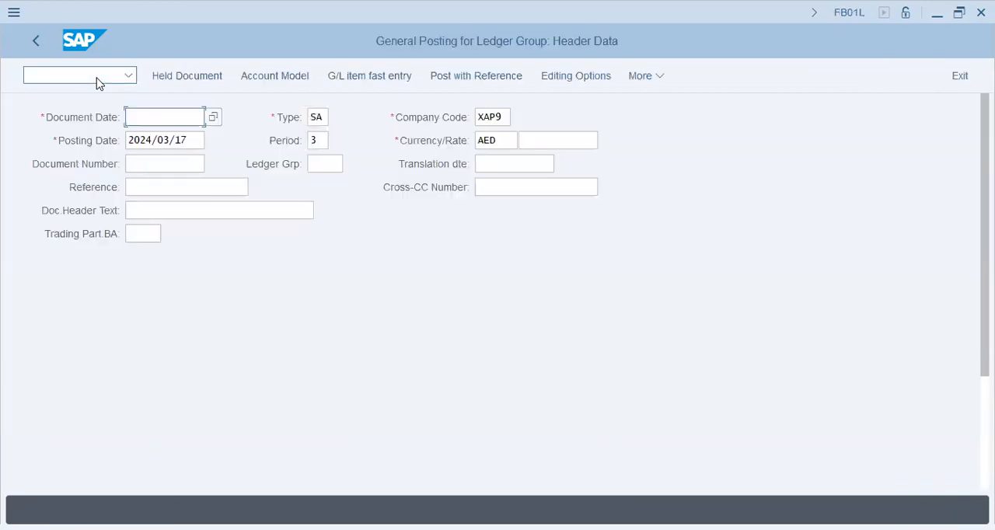
{"action": "type", "text": "2023/11/01"}
{"action": "key", "text": "Tab"}
{"action": "key", "text": "Tab"}
{"action": "key", "text": "Tab"}
{"action": "type", "text": "2023/11/01"}
Step: Try to proceed from the FB01L header to the first line item with posting key 40
{"action": "key", "text": "Tab"}
{"action": "key", "text": "Tab"}
{"action": "key", "text": "Tab"}
{"action": "key", "text": "Tab"}
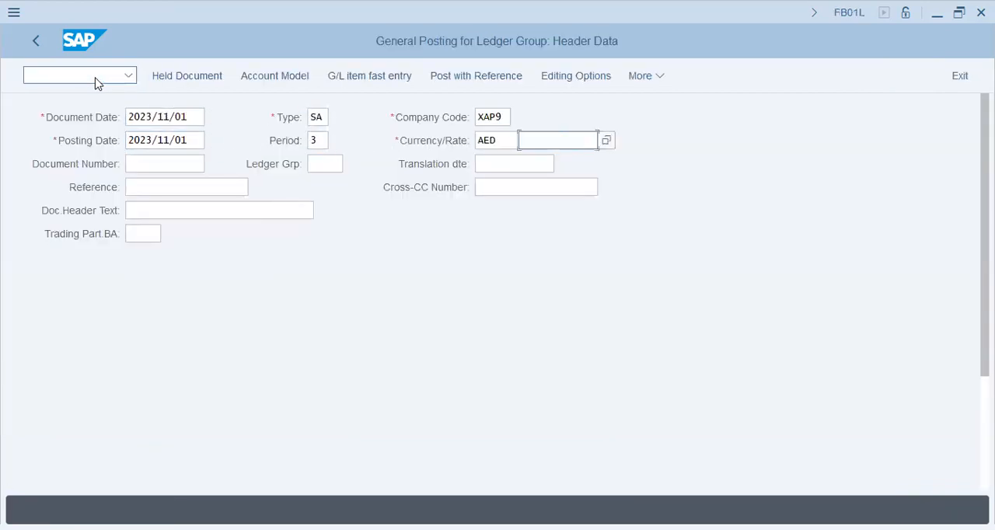
{"action": "key", "text": "Tab"}
{"action": "key", "text": "Tab"}
{"action": "key", "text": "Tab"}
{"action": "key", "text": "Tab"}
{"action": "key", "text": "Tab"}
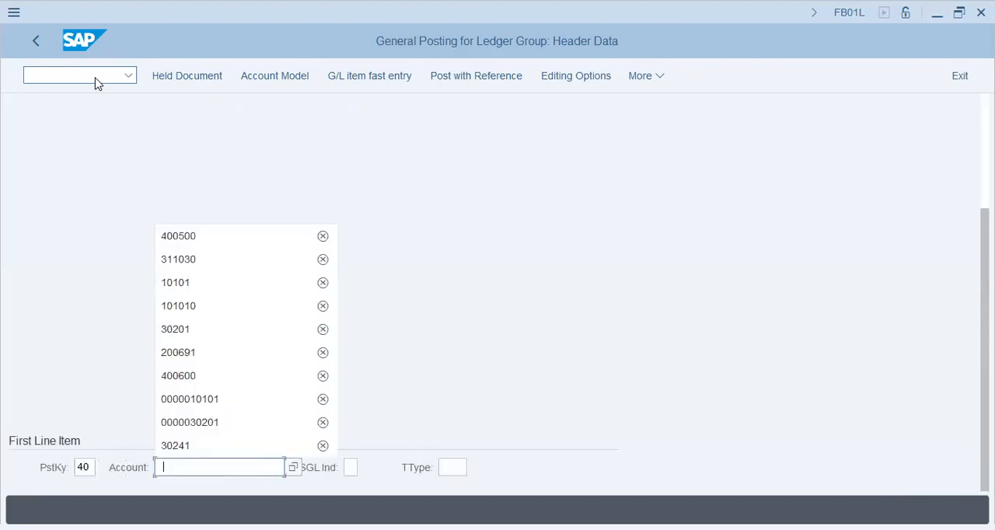
{"action": "key", "text": "Return"}
{"action": "key", "text": "Return"}
{"action": "key", "text": "Return"}
{"action": "key", "text": "Return"}
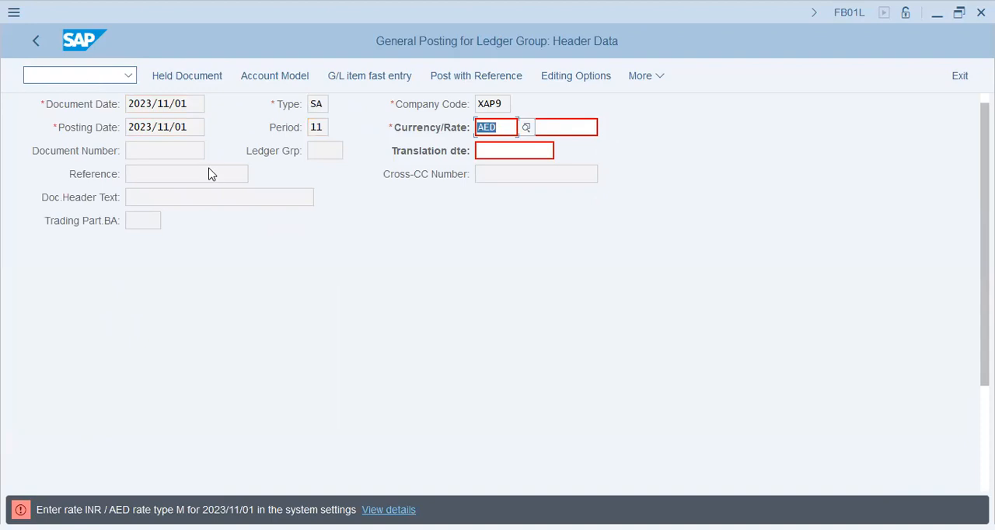
Step: Switch to transaction OB08 and position the currency exchange rate list at rate type M
{"action": "left_click", "coordinate": [93, 75]}
{"action": "type", "text": "/nob08"}
{"action": "key", "text": "Return"}
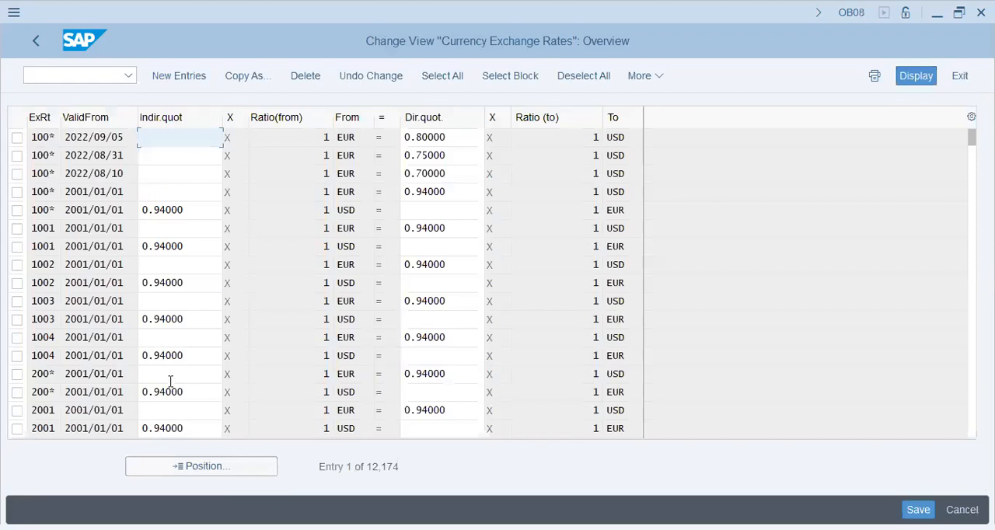
{"action": "left_click", "coordinate": [195, 466]}
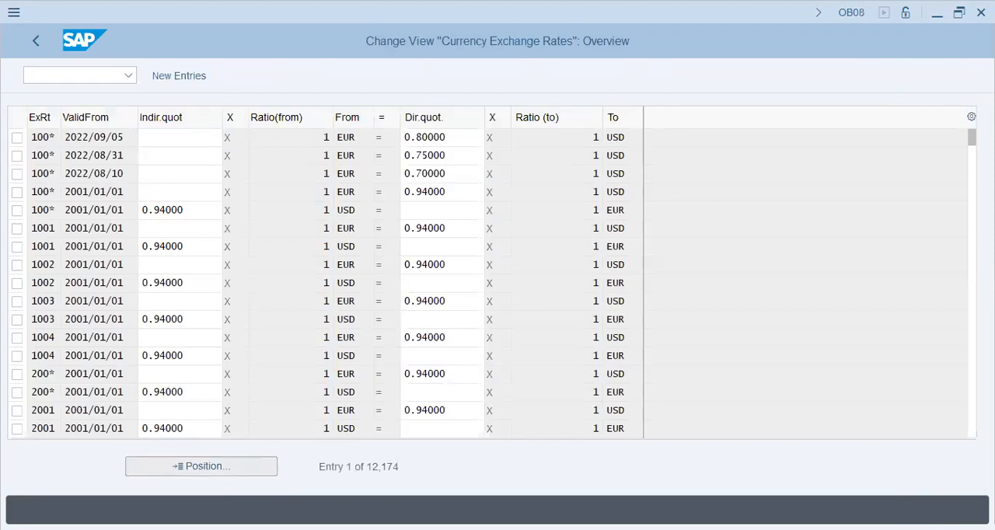
{"action": "key", "text": "Return"}
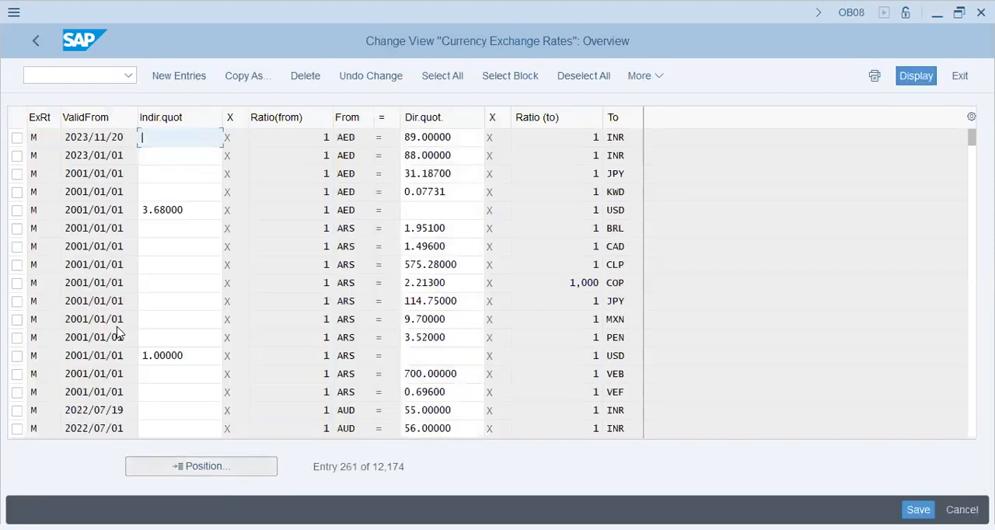
Step: Look through the type M exchange rates for the AED/INR entries valid from 2023/11/01
{"action": "left_click", "coordinate": [127, 173]}
{"action": "left_click", "coordinate": [106, 391]}
{"action": "key", "text": "Page_Down"}
{"action": "key", "text": "Page_Down"}
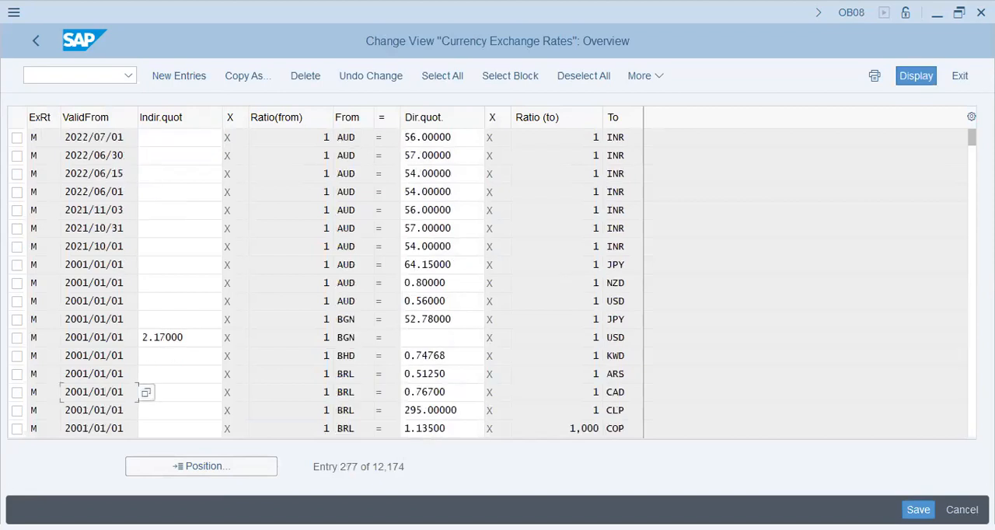
{"action": "key", "text": "Page_Down"}
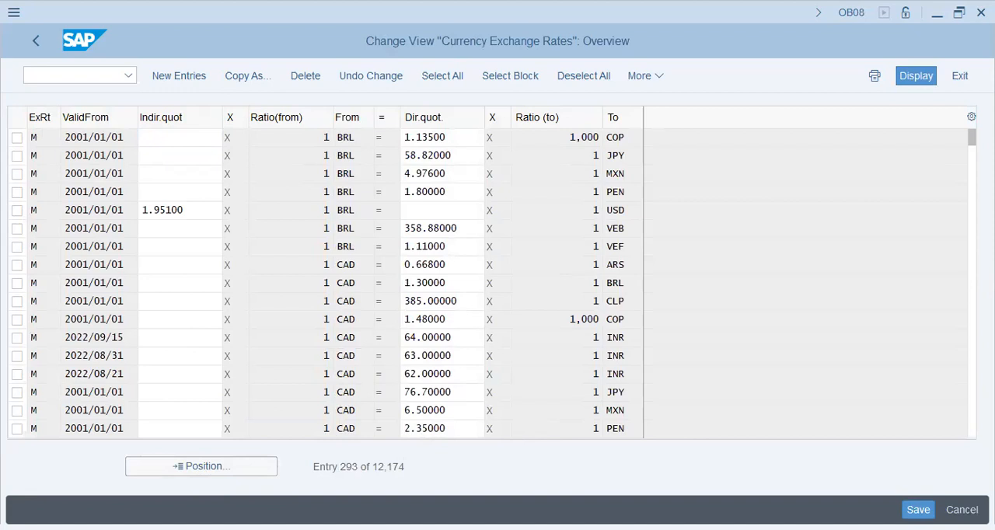
{"action": "key", "text": "Page_Down"}
{"action": "key", "text": "Page_Down"}
{"action": "key", "text": "Page_Down"}
{"action": "key", "text": "Page_Down"}
{"action": "key", "text": "Page_Down"}
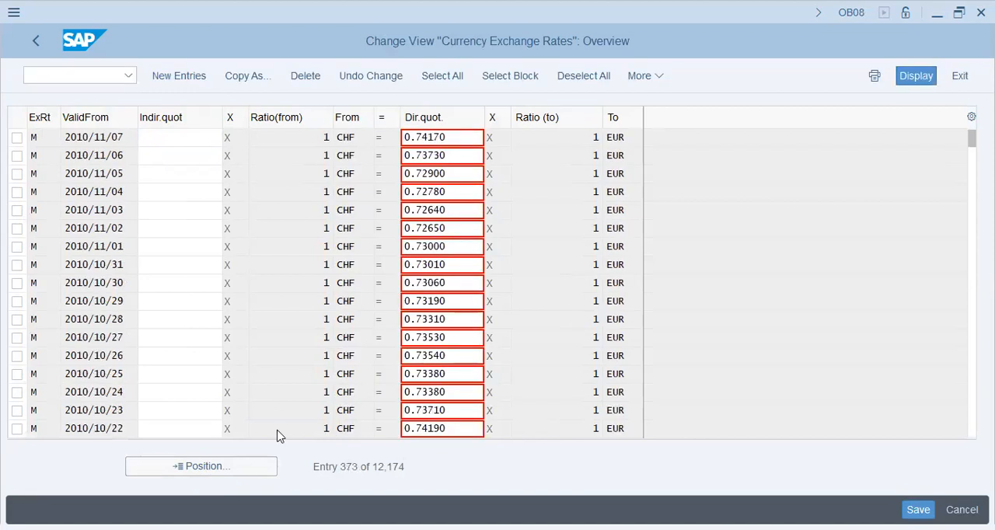
{"action": "key", "text": "Page_Down"}
Step: Position the exchange rate list using only the valid-from date 2023/11/01
{"action": "left_click", "coordinate": [201, 466]}
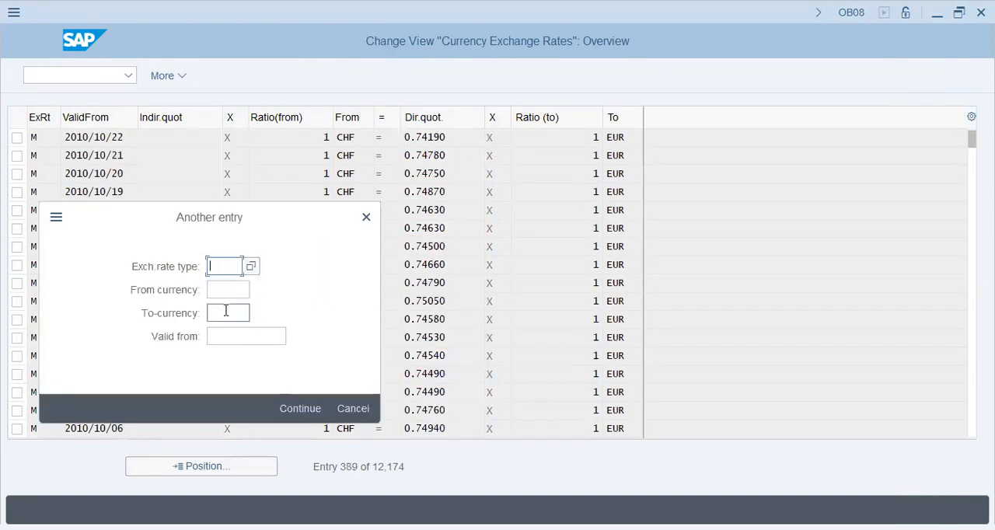
{"action": "left_click", "coordinate": [227, 311]}
{"action": "left_click", "coordinate": [236, 336]}
{"action": "type", "text": "2023/11/01"}
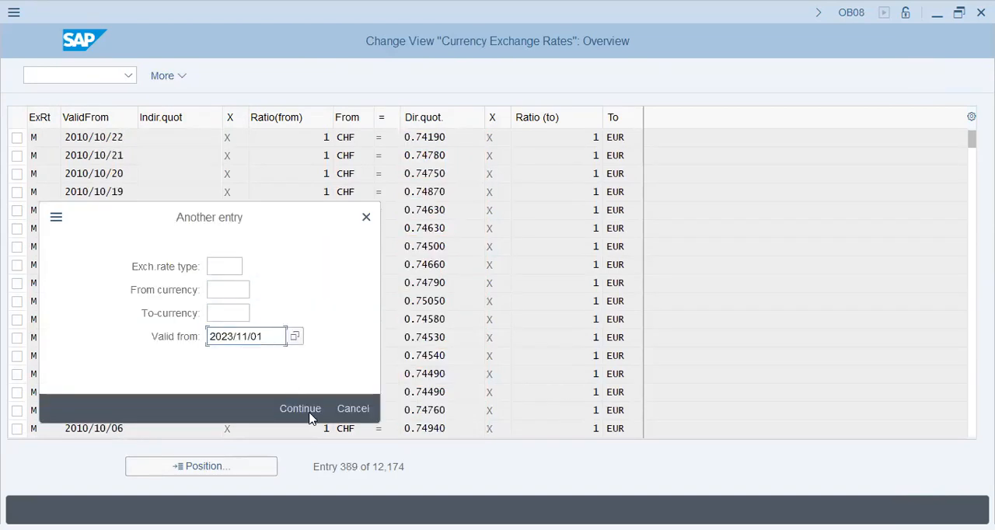
{"action": "left_click", "coordinate": [309, 418]}
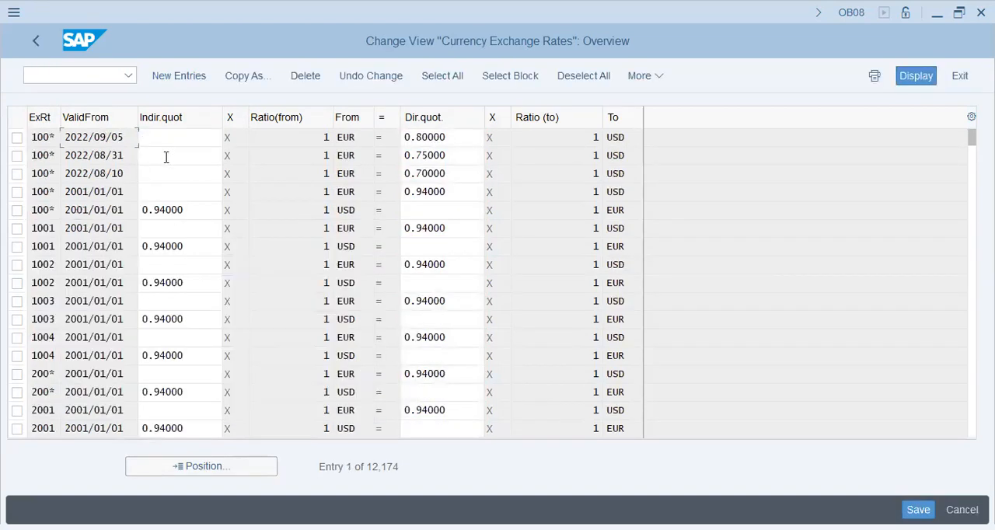
Step: Position the exchange rate list at rate type M with valid-from date 2023/11/01
{"action": "left_click", "coordinate": [217, 467]}
{"action": "type", "text": "m"}
{"action": "key", "text": "Tab"}
{"action": "key", "text": "Tab"}
{"action": "key", "text": "Tab"}
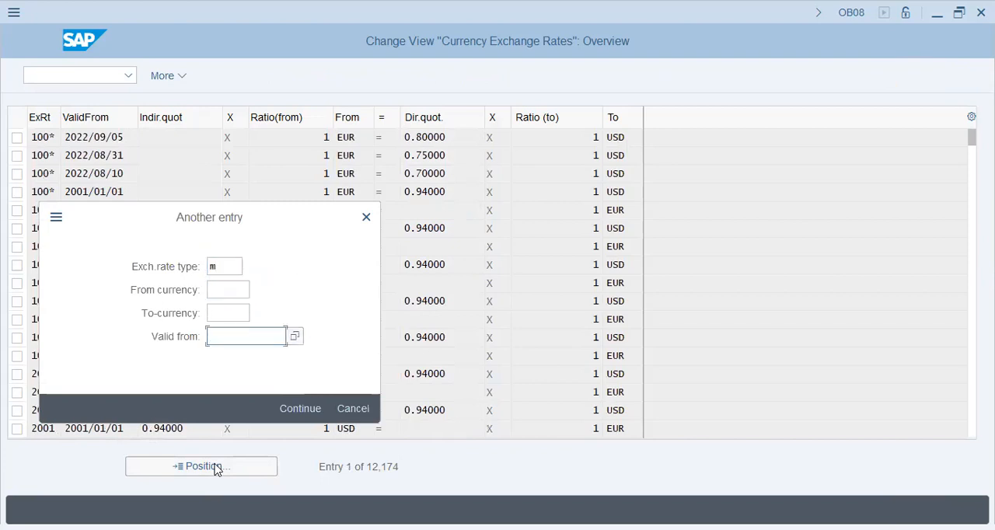
{"action": "type", "text": "2023/11/01"}
{"action": "key", "text": "Return"}
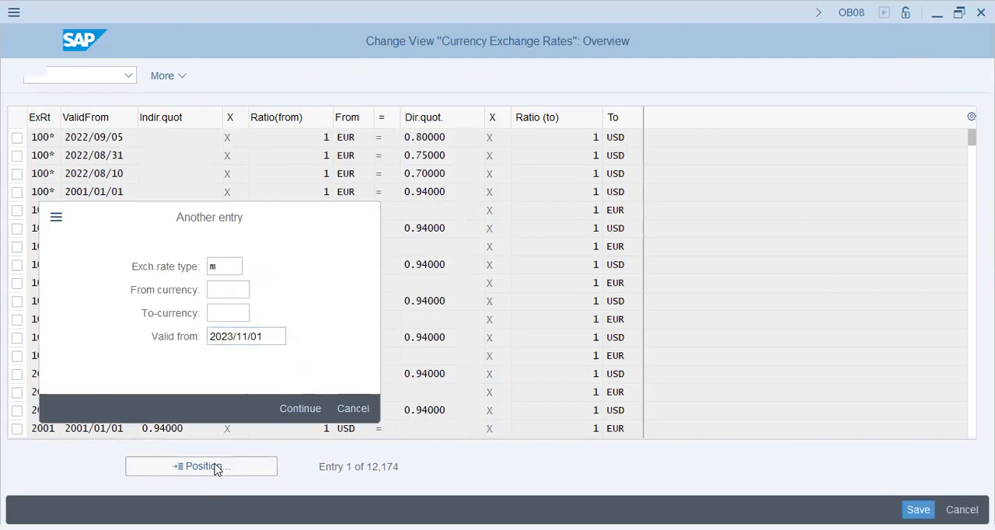
Step: Examine the valid-from dates and quotations of the type M AED/INR rates and the entries around them
{"action": "left_click", "coordinate": [121, 159]}
{"action": "left_click", "coordinate": [107, 355]}
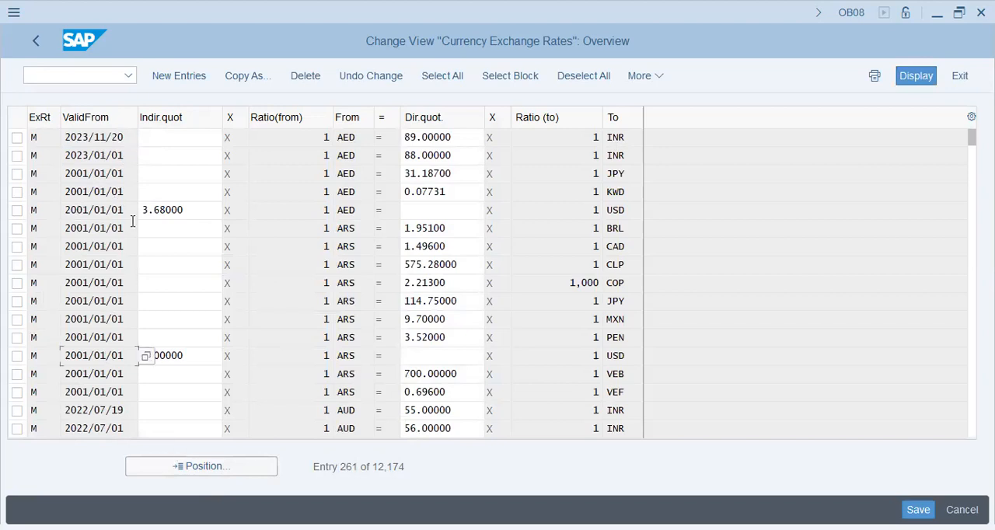
{"action": "scroll", "coordinate": [126, 209], "scroll_direction": "up", "scroll_amount": 1}
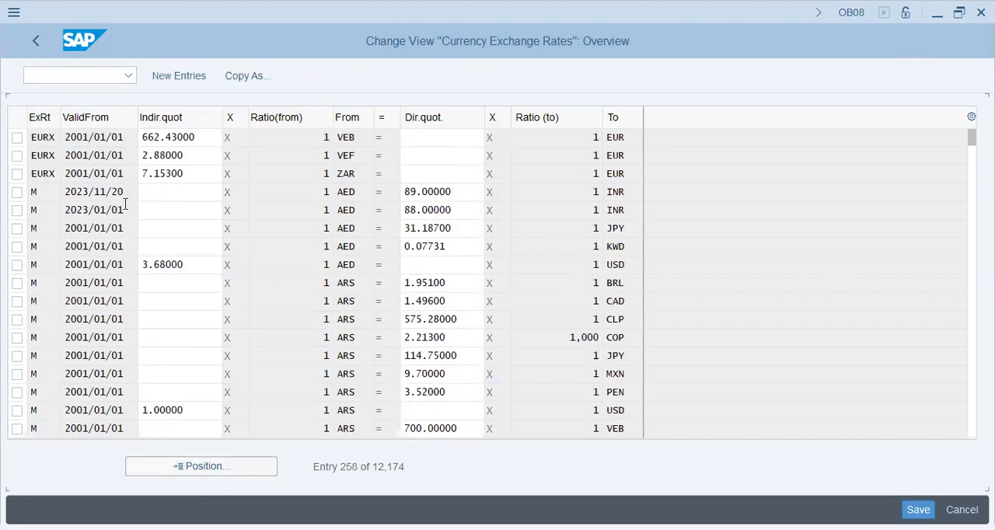
{"action": "scroll", "coordinate": [125, 206], "scroll_direction": "up", "scroll_amount": 1}
{"action": "left_click", "coordinate": [124, 247]}
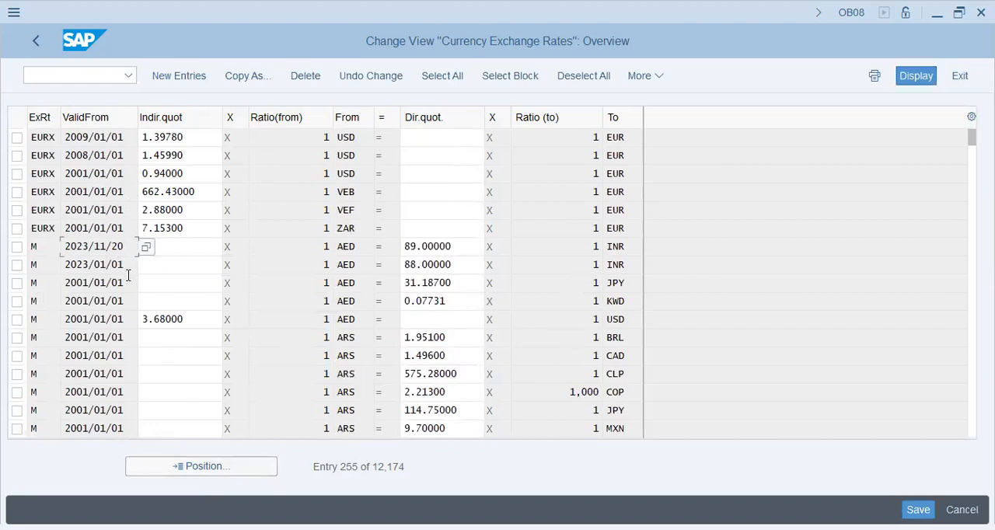
{"action": "left_click", "coordinate": [448, 247]}
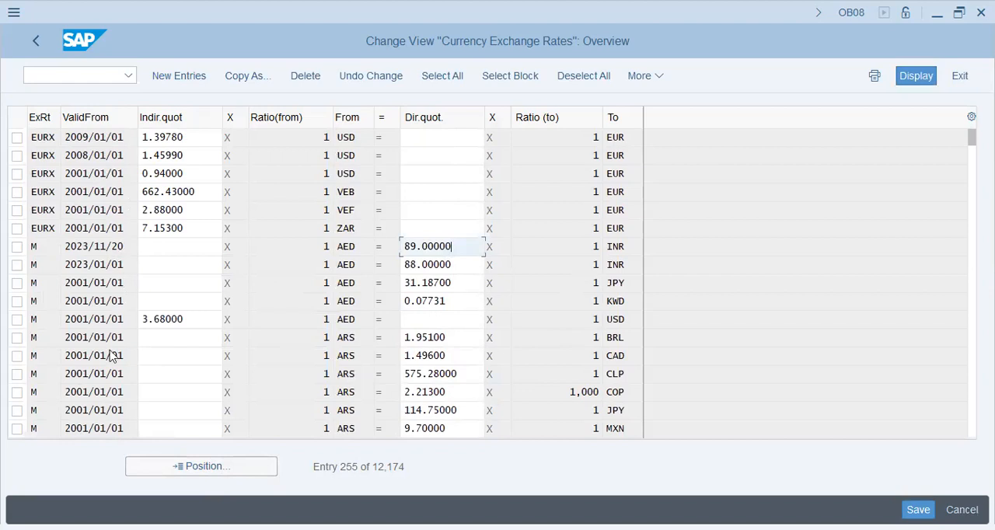
{"action": "left_click", "coordinate": [111, 391]}
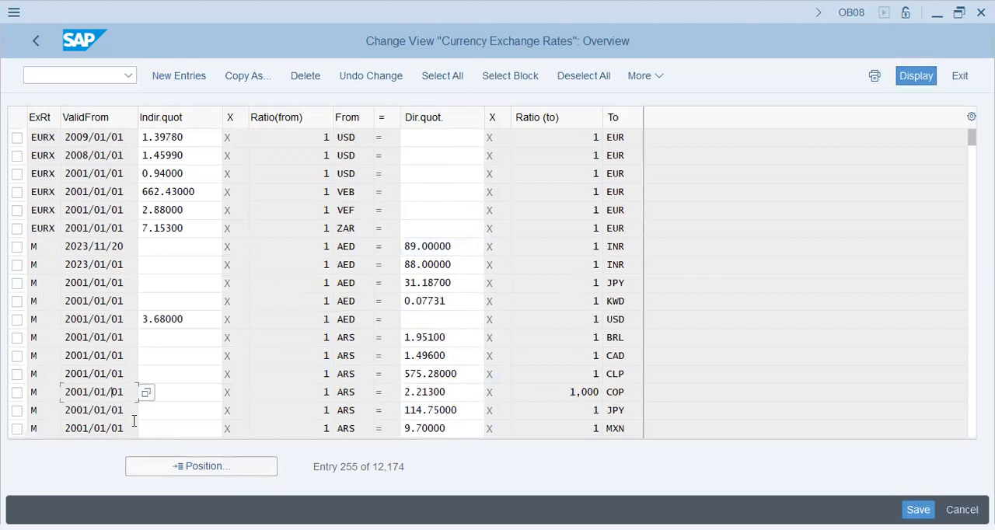
{"action": "scroll", "coordinate": [133, 274], "scroll_direction": "up", "scroll_amount": 1}
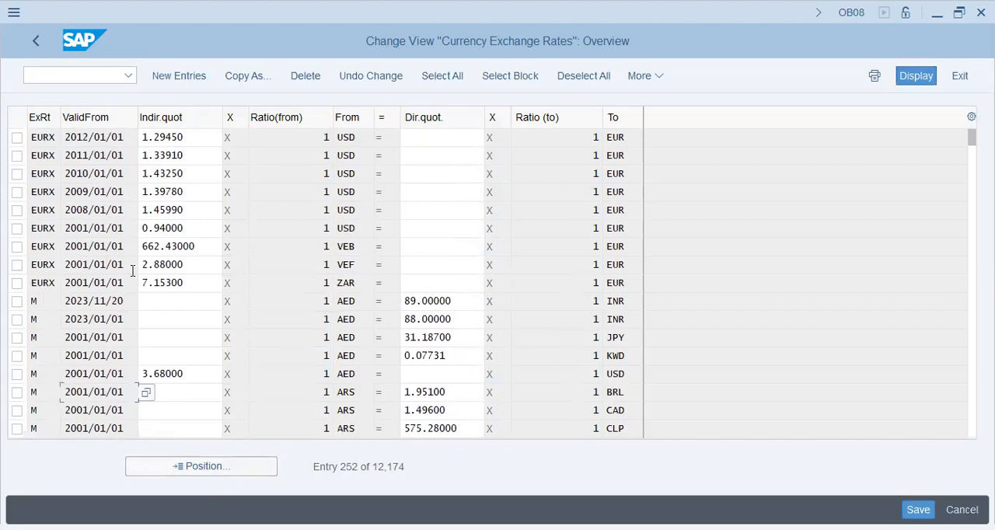
{"action": "left_click", "coordinate": [124, 284]}
Step: Add a type M exchange rate from AED to INR valid from 2023/11/01 with a direct quotation of 80
{"action": "left_click", "coordinate": [188, 81]}
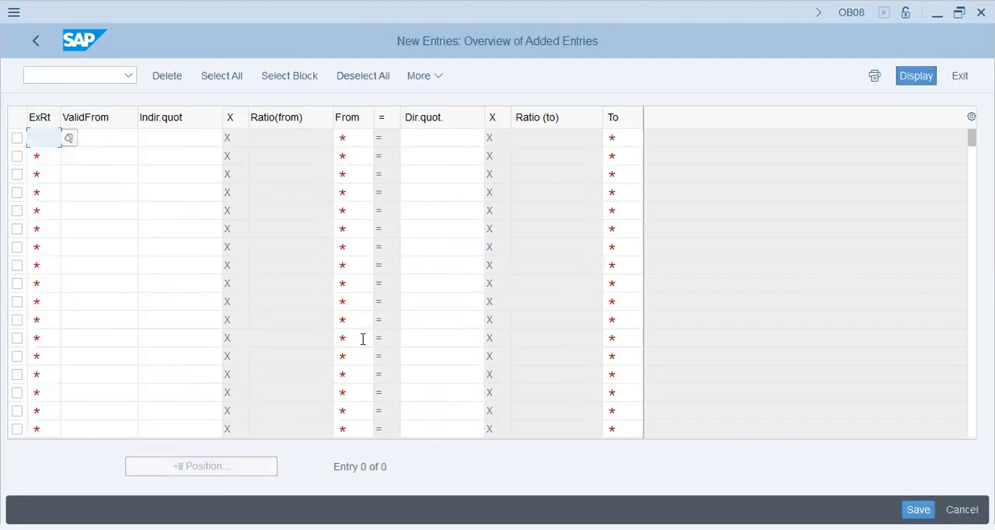
{"action": "type", "text": "m"}
{"action": "key", "text": "Tab"}
{"action": "type", "text": "2023/11/01"}
{"action": "key", "text": "Tab"}
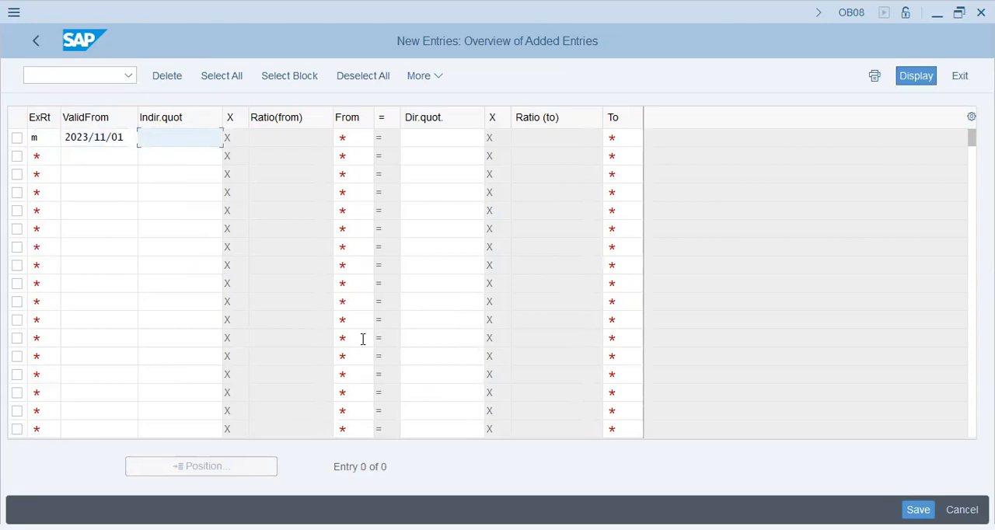
{"action": "key", "text": "Tab"}
{"action": "type", "text": "aed"}
{"action": "key", "text": "Tab"}
{"action": "type", "text": "8"}
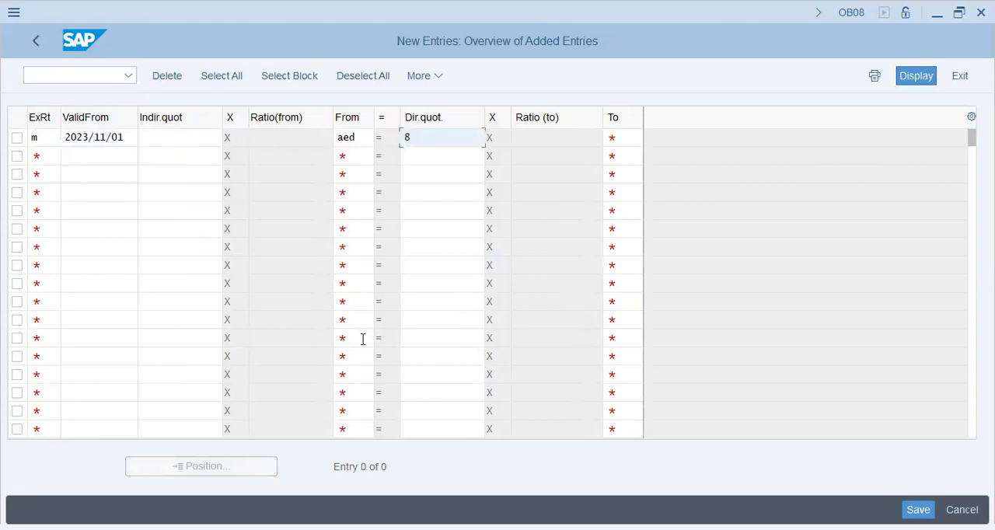
{"action": "type", "text": "0"}
{"action": "key", "text": "Tab"}
{"action": "type", "text": "inr"}
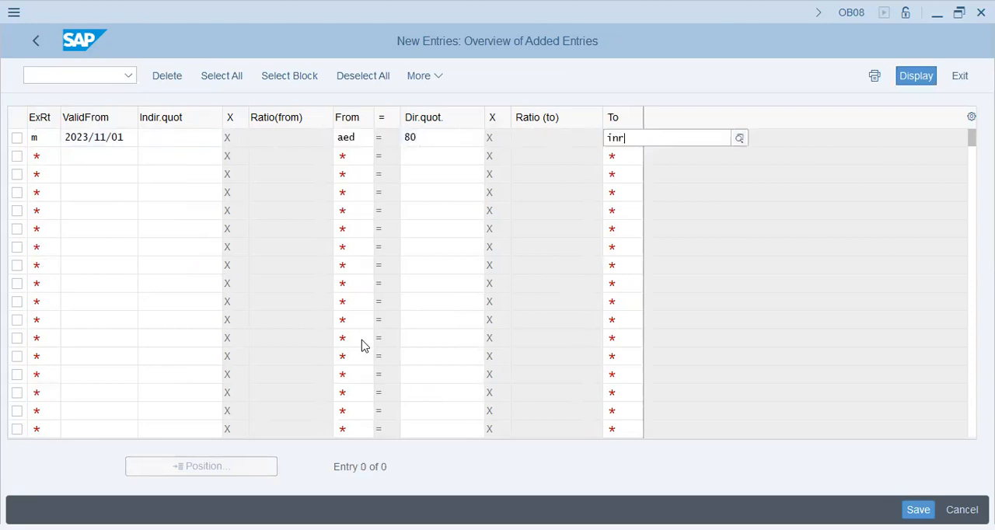
{"action": "key", "text": "Return"}
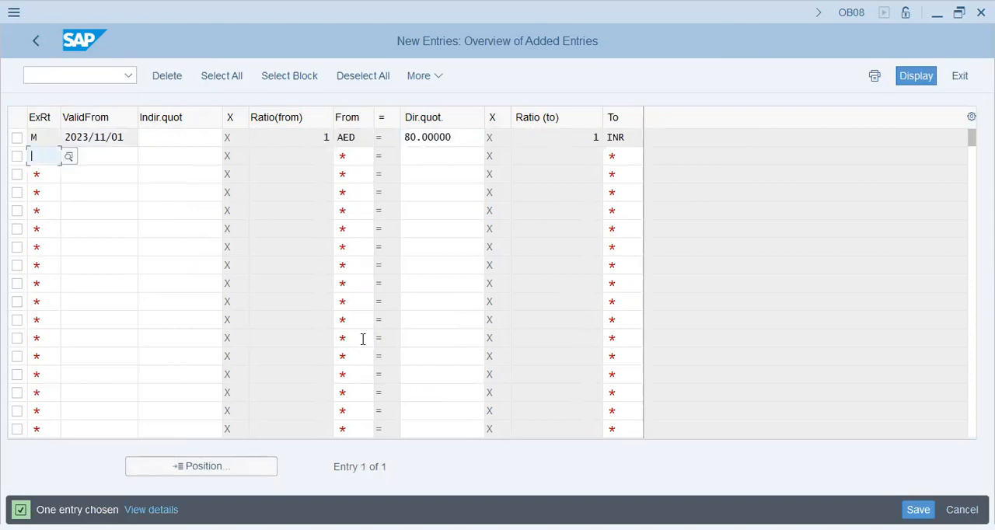
Step: Add a type M exchange rate from INR to AED valid from 2023/11/01 with direct quotation 0.0125, and save the new entries
{"action": "type", "text": "m"}
{"action": "key", "text": "Tab"}
{"action": "type", "text": "2023/11/01"}
{"action": "key", "text": "Tab"}
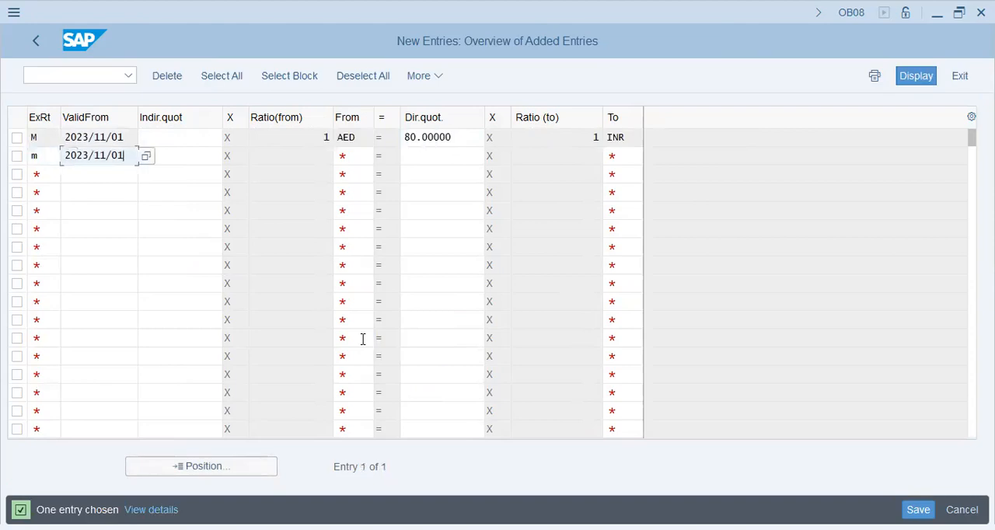
{"action": "key", "text": "Tab"}
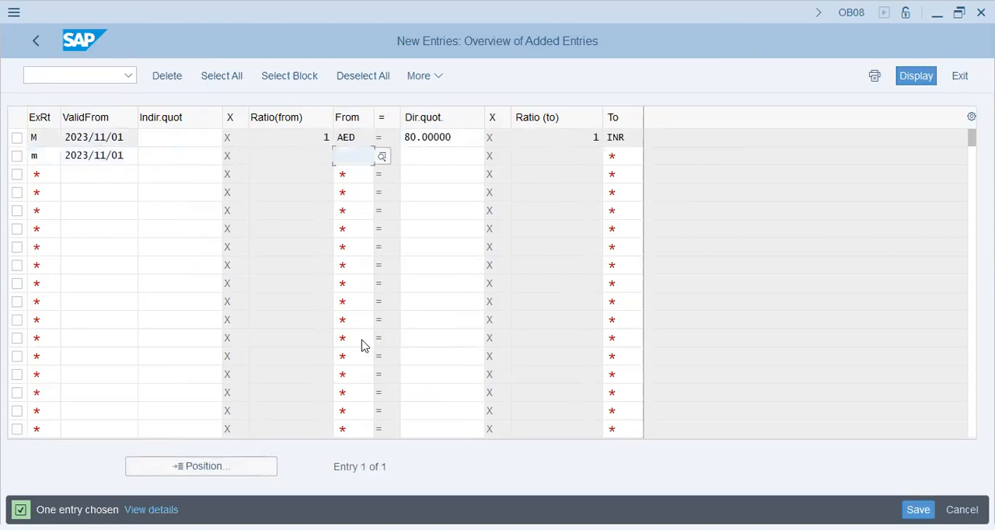
{"action": "type", "text": "inr"}
{"action": "key", "text": "Tab"}
{"action": "type", "text": "0.0125"}
{"action": "key", "text": "Tab"}
{"action": "type", "text": "aed"}
{"action": "key", "text": "Tab"}
{"action": "key", "text": "shift+Tab"}
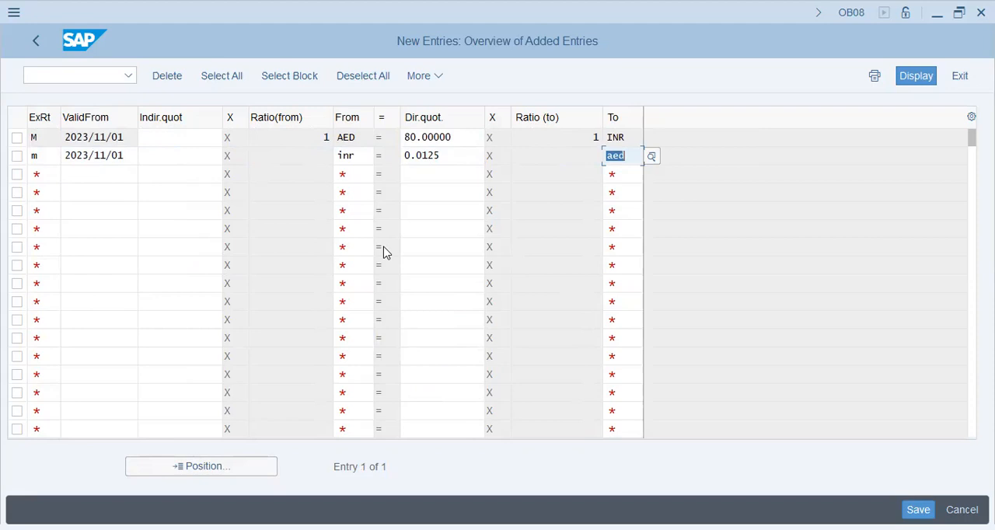
{"action": "key", "text": "Return"}
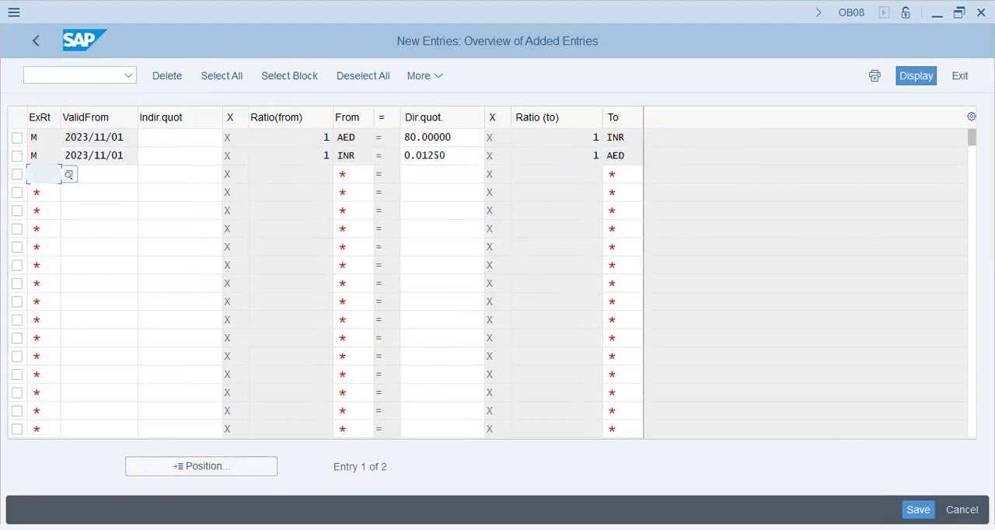
{"action": "key", "text": "ctrl+s"}
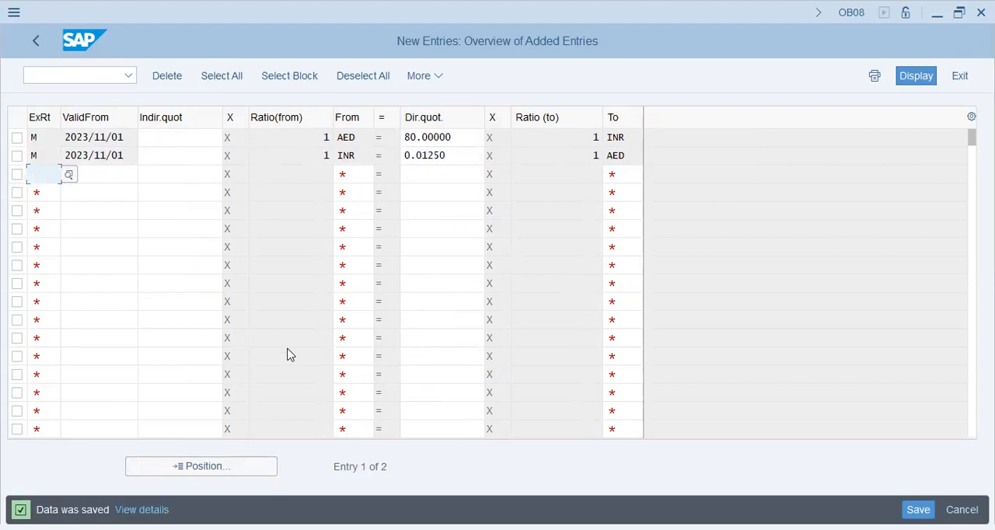
Step: Switch to transaction FB01L for a general posting to a ledger group
{"action": "left_click", "coordinate": [101, 77]}
{"action": "type", "text": "/nfb01l"}
{"action": "key", "text": "Return"}
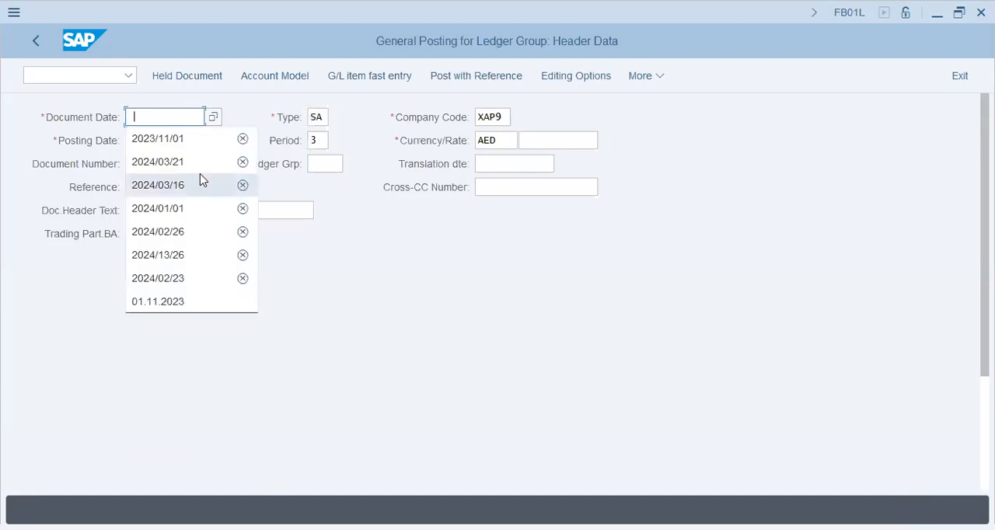
Step: Set both the document date and the posting date to 2023/11/01 in the posting header
{"action": "left_click", "coordinate": [188, 143]}
{"action": "key", "text": "Tab"}
{"action": "key", "text": "Tab"}
{"action": "type", "text": "2023/11/01"}
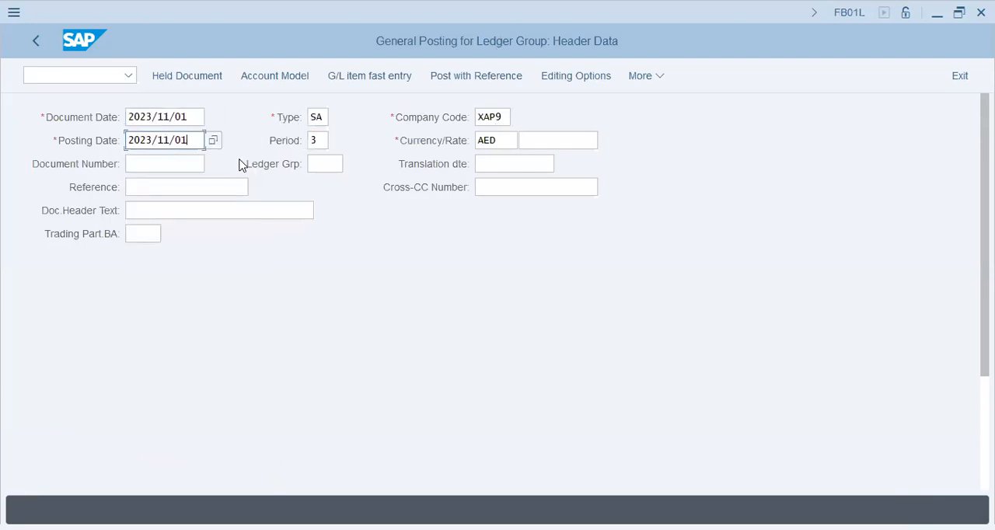
{"action": "key", "text": "Tab"}
{"action": "key", "text": "Tab"}
{"action": "key", "text": "Tab"}
{"action": "key", "text": "Tab"}
Step: Enter G/L account 400500 for the first line item with posting key 40 and try to proceed to its details
{"action": "scroll", "coordinate": [154, 320], "scroll_direction": "down", "scroll_amount": 2}
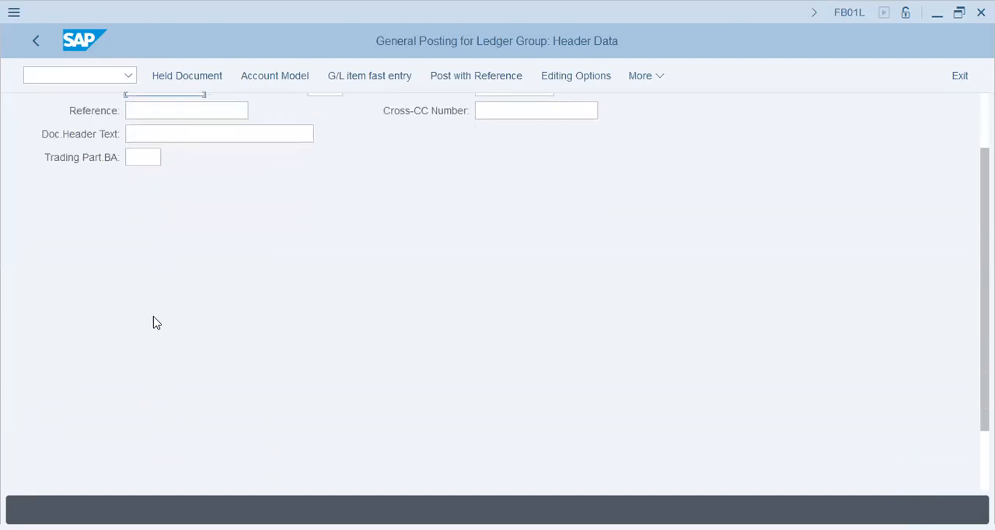
{"action": "scroll", "coordinate": [159, 373], "scroll_direction": "down", "scroll_amount": 2}
{"action": "left_click", "coordinate": [176, 463]}
{"action": "left_click", "coordinate": [241, 246]}
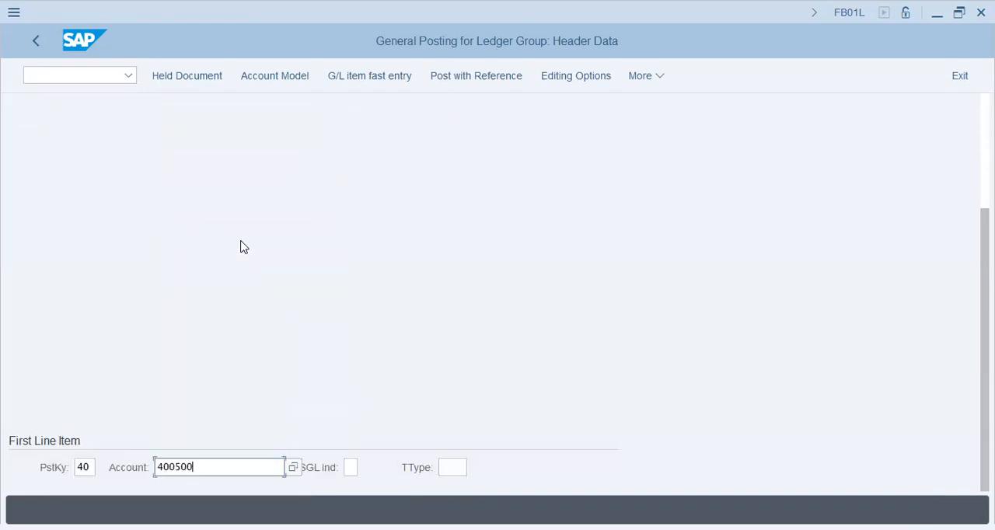
{"action": "key", "text": "Return"}
{"action": "key", "text": "Return"}
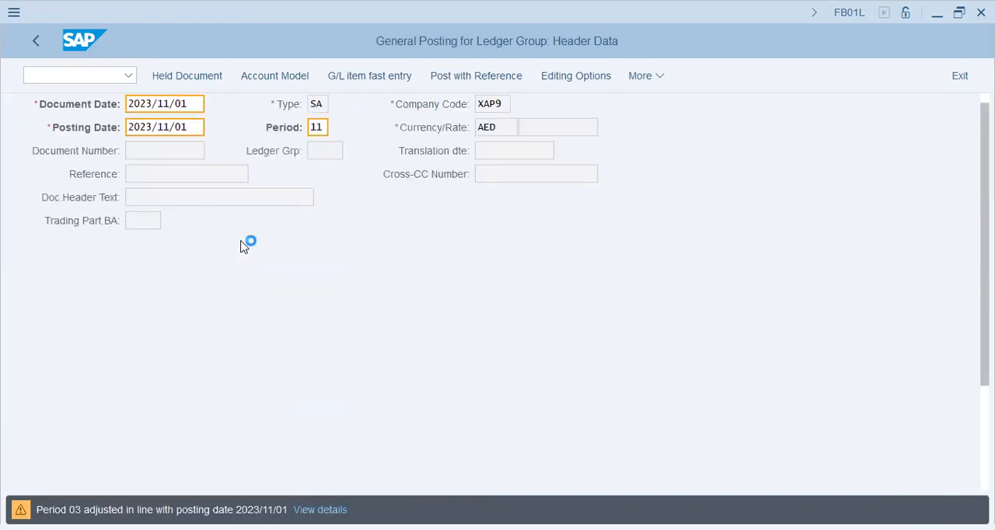
{"action": "key", "text": "Return"}
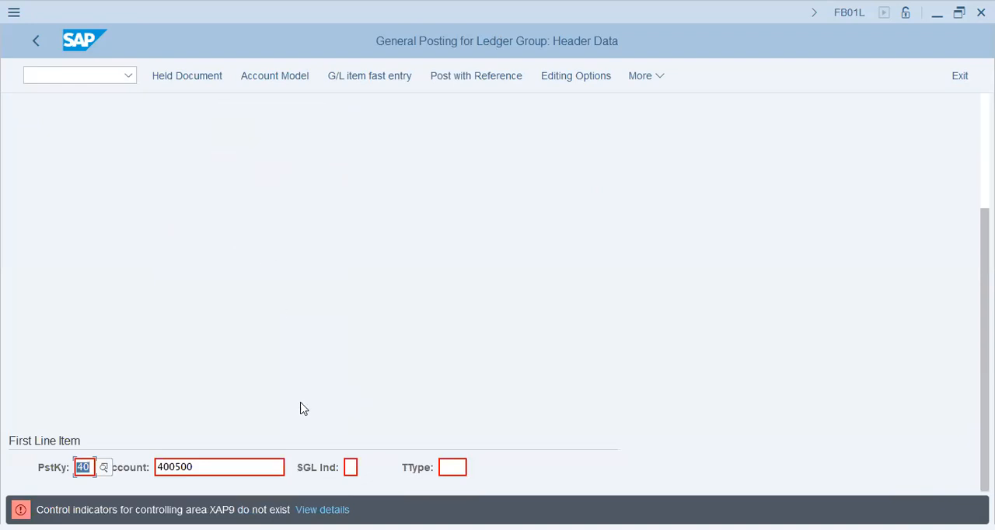
Step: Read the detailed explanation and suggested procedure for the error on controlling area XAP9's control indicators
{"action": "left_click", "coordinate": [329, 509]}
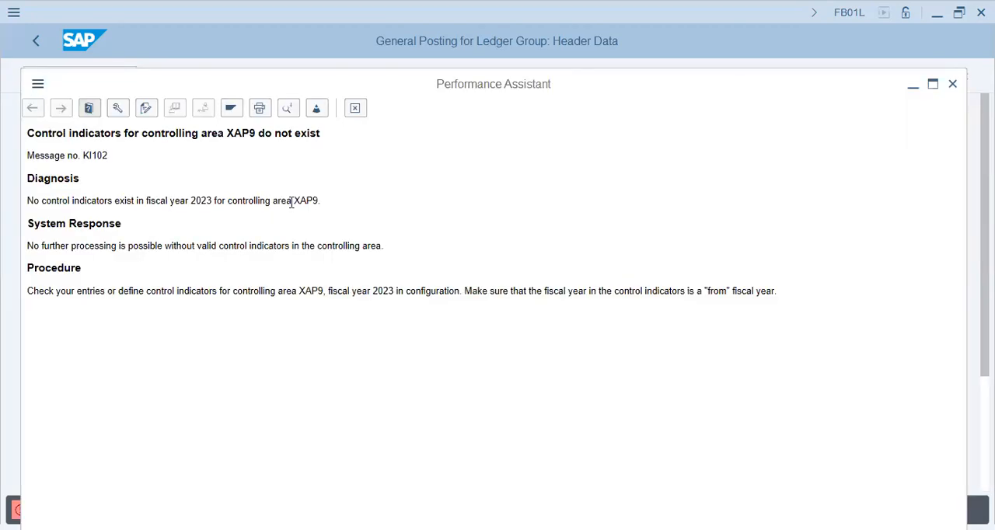
{"action": "left_click_drag", "start_coordinate": [326, 290], "coordinate": [798, 303]}
{"action": "left_click", "coordinate": [648, 381]}
{"action": "left_click_drag", "start_coordinate": [411, 83], "coordinate": [433, 56]}
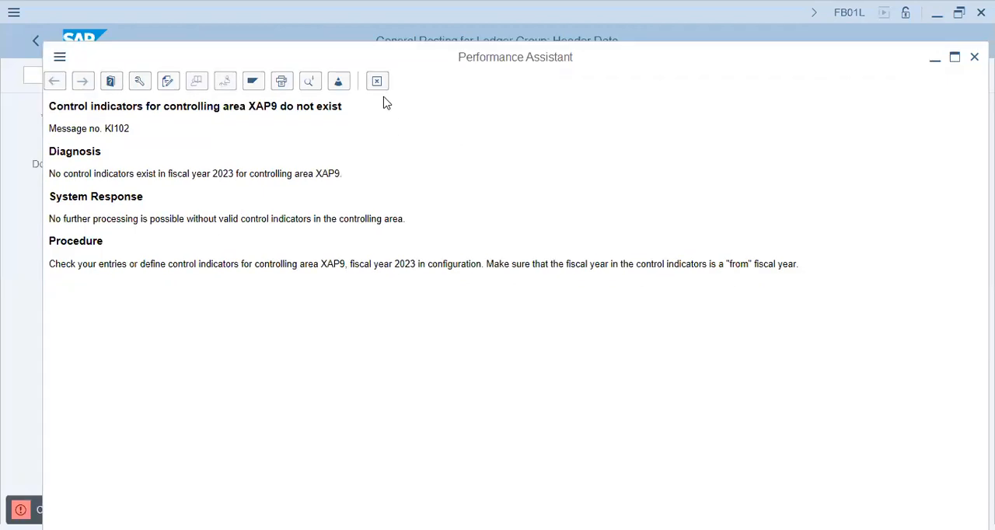
{"action": "key", "text": "Escape"}
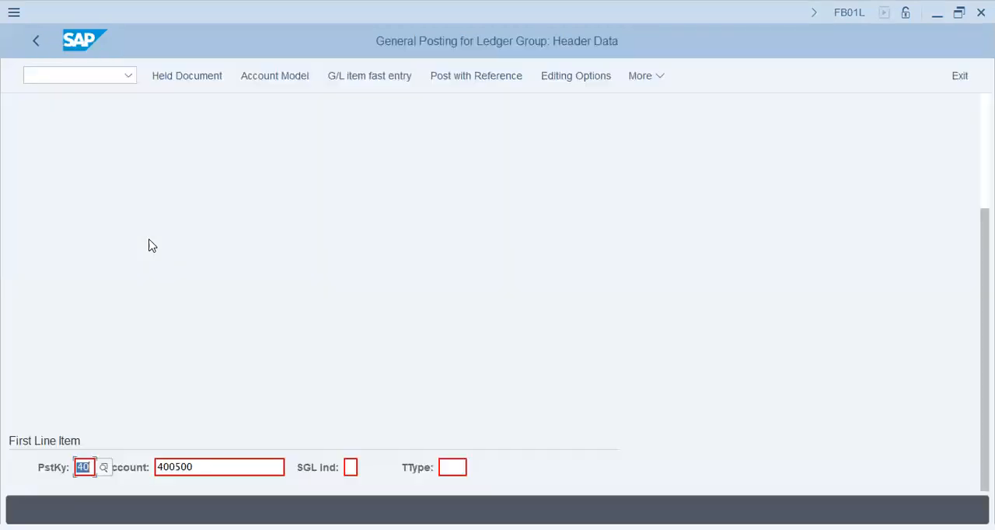
Step: Discard the unfinished posting and enter 2024/03/17 as the document date in the fresh header
{"action": "scroll", "coordinate": [154, 250], "scroll_direction": "up", "scroll_amount": 5}
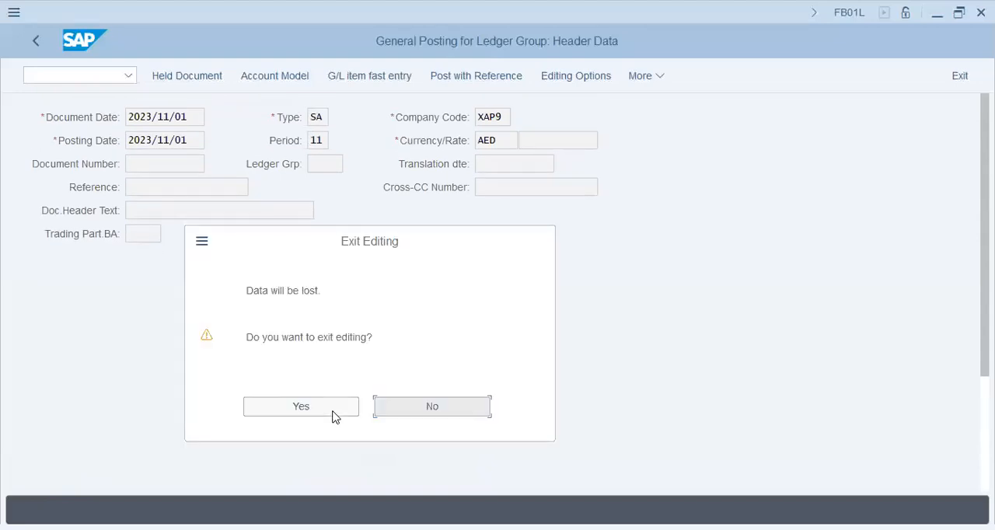
{"action": "left_click", "coordinate": [315, 408]}
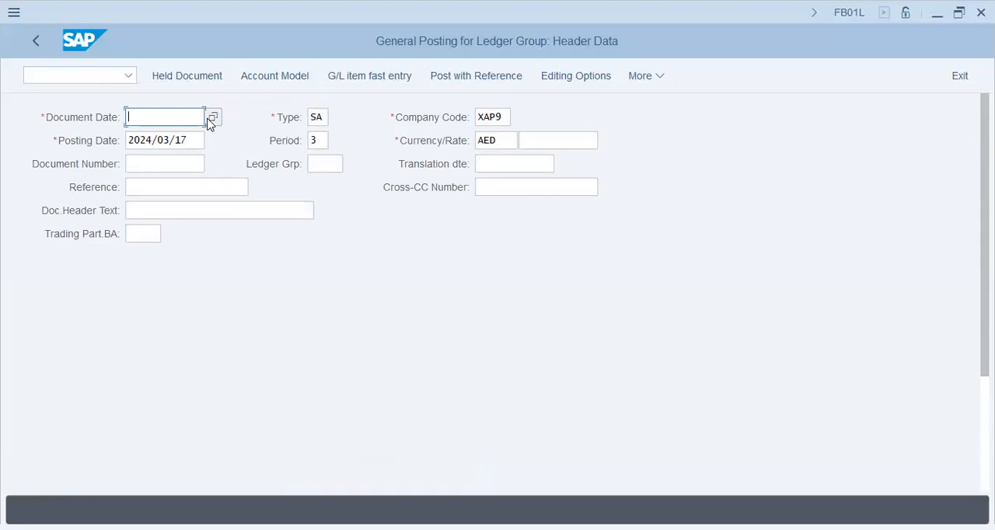
{"action": "left_click_drag", "start_coordinate": [195, 140], "coordinate": [7, 129]}
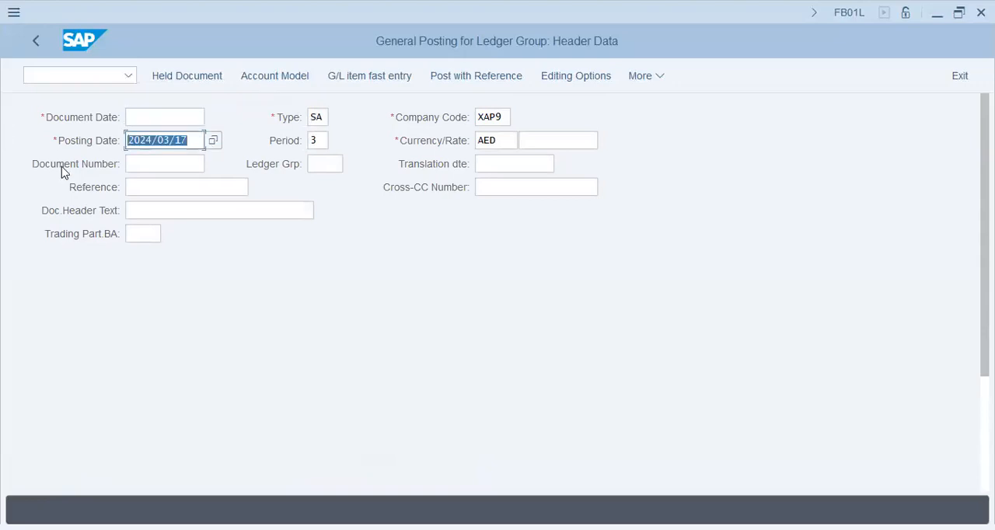
{"action": "left_click", "coordinate": [147, 119]}
{"action": "type", "text": "202"}
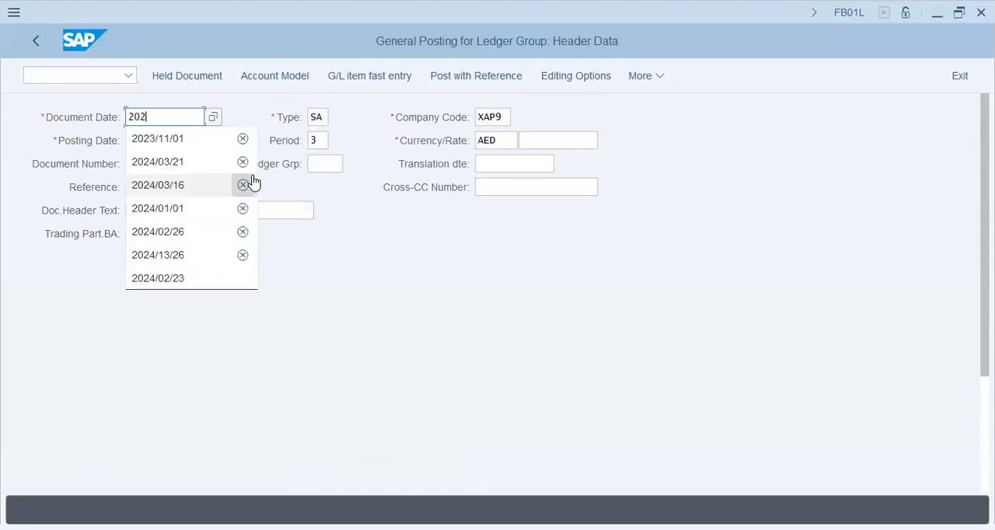
{"action": "type", "text": "4/03/17"}
{"action": "key", "text": "Tab"}
{"action": "key", "text": "Tab"}
{"action": "key", "text": "Tab"}
{"action": "key", "text": "shift+Tab"}
{"action": "key", "text": "shift+Tab"}
{"action": "key", "text": "shift+Tab"}
{"action": "key", "text": "Return"}
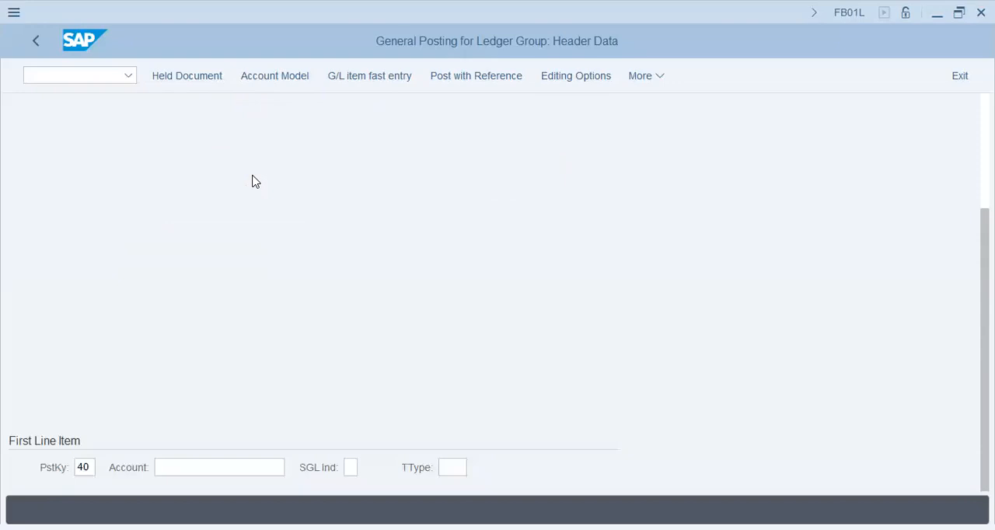
Step: Change the document date in the posting header to 2024/03/22
{"action": "scroll", "coordinate": [256, 182], "scroll_direction": "up", "scroll_amount": 3}
{"action": "left_click", "coordinate": [187, 117]}
{"action": "key", "text": "BackSpace"}
{"action": "key", "text": "BackSpace"}
{"action": "type", "text": "22"}
{"action": "key", "text": "Tab"}
{"action": "key", "text": "Tab"}
{"action": "key", "text": "Tab"}
{"action": "key", "text": "Tab"}
{"action": "key", "text": "shift+Tab"}
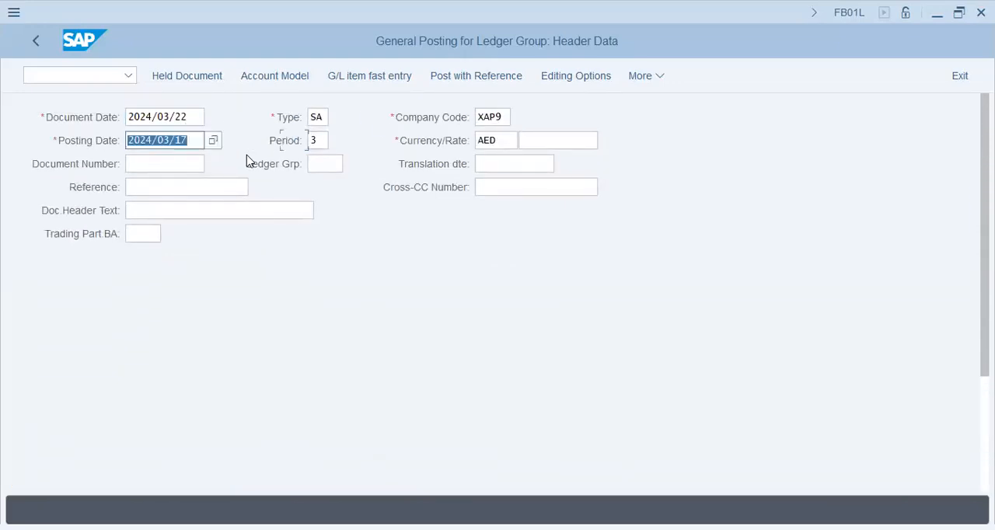
Step: Choose G/L account 400500 for the first line item with posting key 40 and proceed to its item details
{"action": "scroll", "coordinate": [264, 244], "scroll_direction": "down", "scroll_amount": 5}
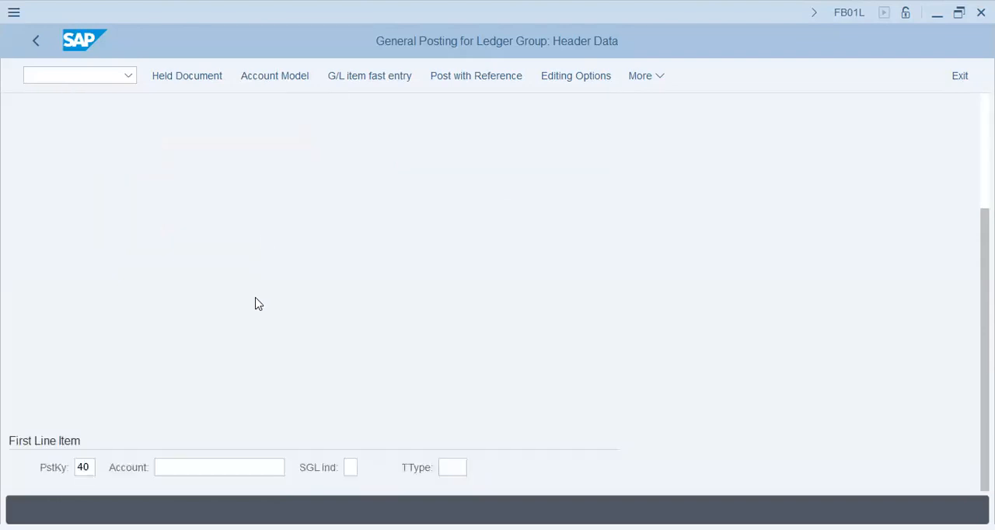
{"action": "left_click", "coordinate": [213, 466]}
{"action": "key", "text": "Down"}
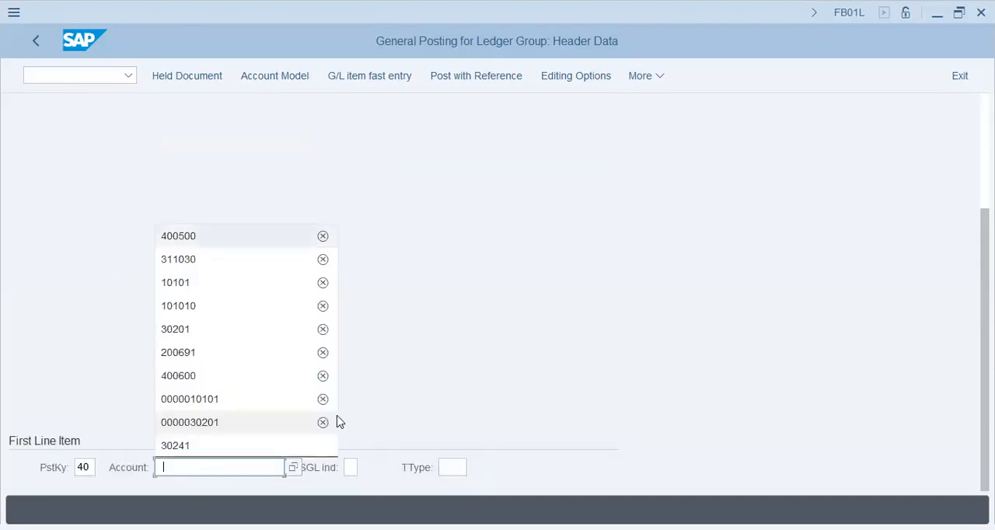
{"action": "key", "text": "Return"}
{"action": "key", "text": "Return"}
{"action": "key", "text": "Return"}
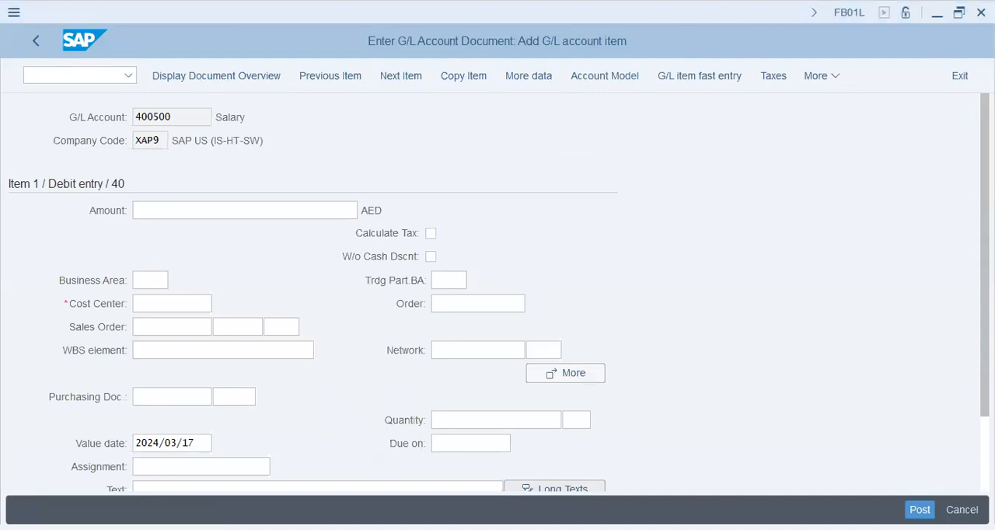
Step: Enter an amount of 45000 AED and cost center X1008 for the salary debit item
{"action": "type", "text": "450000"}
{"action": "key", "text": "BackSpace"}
{"action": "key", "text": "Tab"}
{"action": "key", "text": "Tab"}
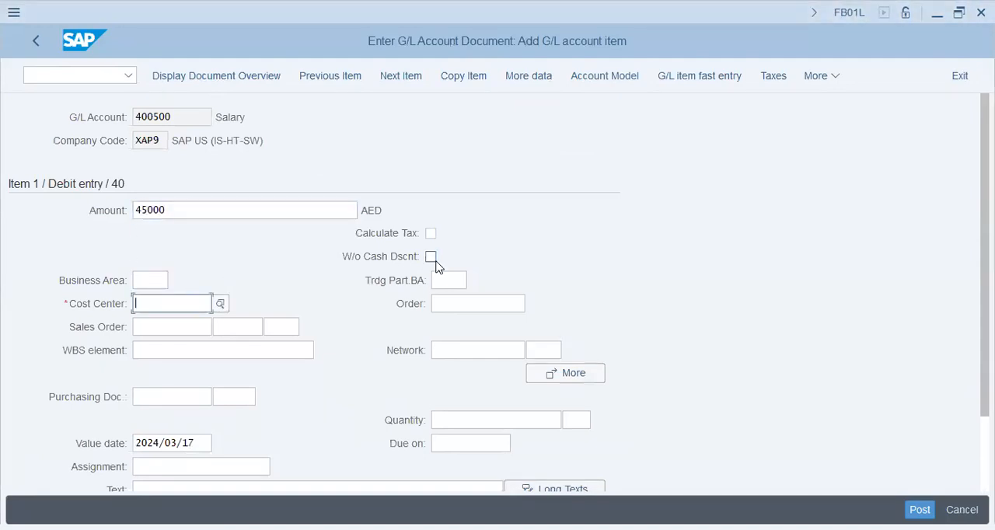
{"action": "type", "text": "x1008"}
{"action": "key", "text": "Tab"}
{"action": "key", "text": "Tab"}
{"action": "key", "text": "Tab"}
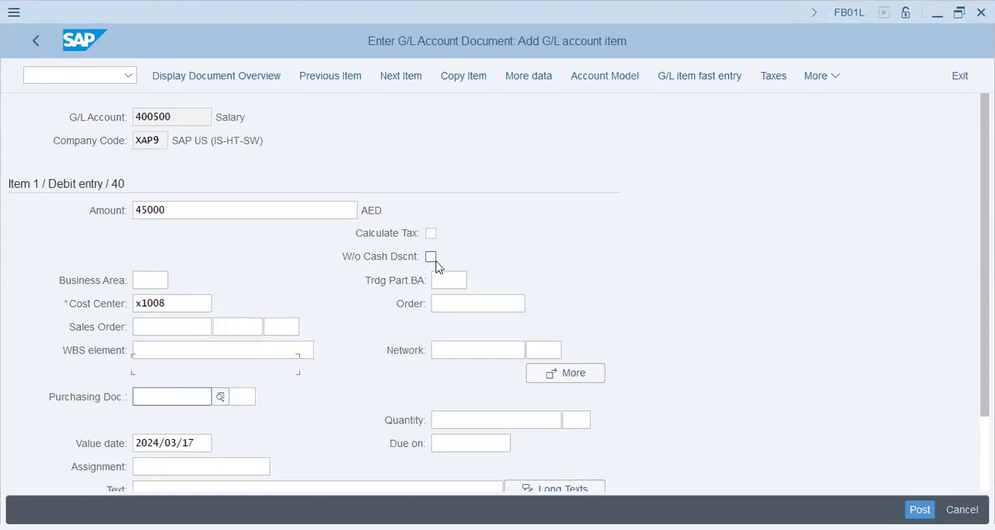
Step: Enter X1008/SALARY/45000 as the item text of the salary line
{"action": "key", "text": "Tab"}
{"action": "key", "text": "Tab"}
{"action": "key", "text": "Tab"}
{"action": "type", "text": "X100"}
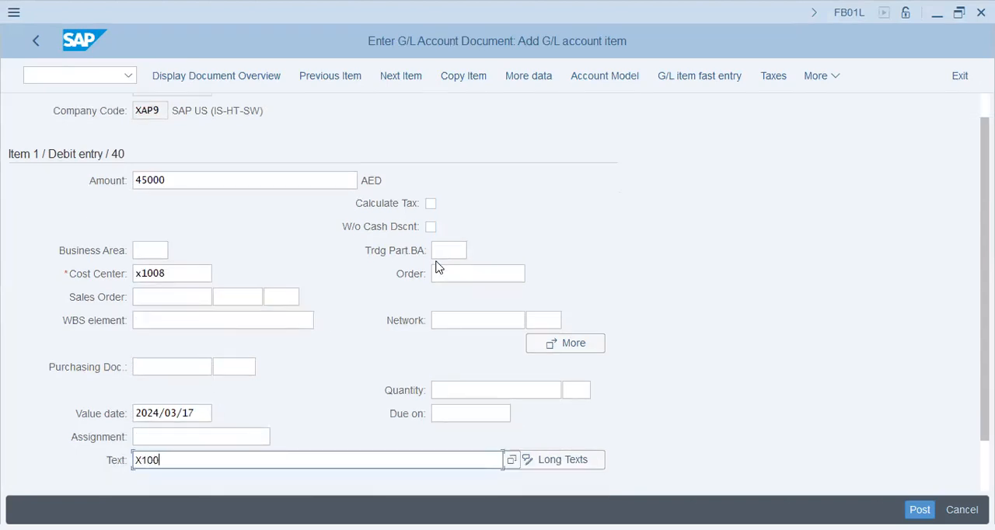
{"action": "type", "text": "8/SALARY/45000"}
{"action": "key", "text": "Return"}
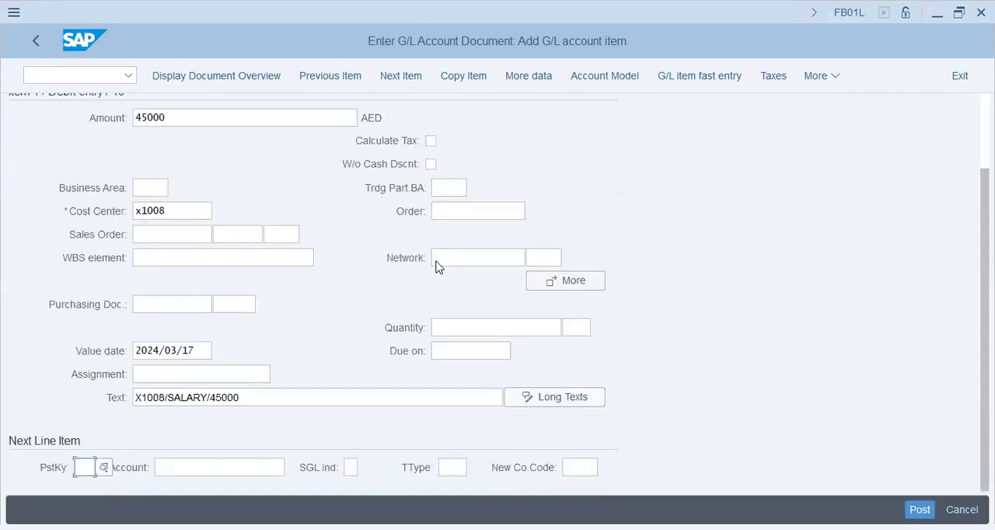
Step: Start the second line item with posting key 40 and G/L account 400600
{"action": "type", "text": "40"}
{"action": "key", "text": "Tab"}
{"action": "key", "text": "Down"}
{"action": "key", "text": "Down"}
{"action": "key", "text": "Down"}
{"action": "key", "text": "Down"}
{"action": "key", "text": "Down"}
{"action": "key", "text": "Down"}
{"action": "key", "text": "Down"}
{"action": "key", "text": "Return"}
{"action": "key", "text": "Return"}
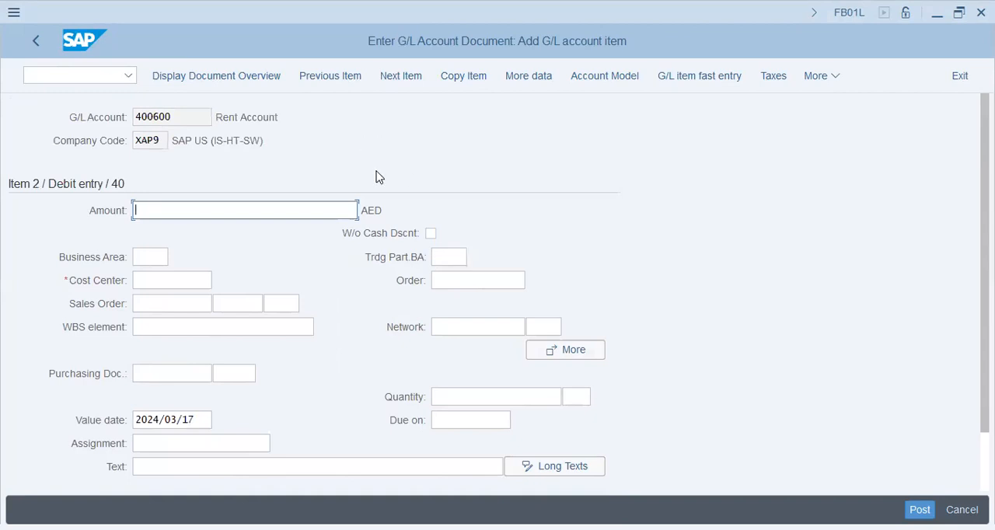
Step: Enter an amount of 36000 AED and cost center X1008 for the rent debit item
{"action": "type", "text": "36000"}
{"action": "key", "text": "Return"}
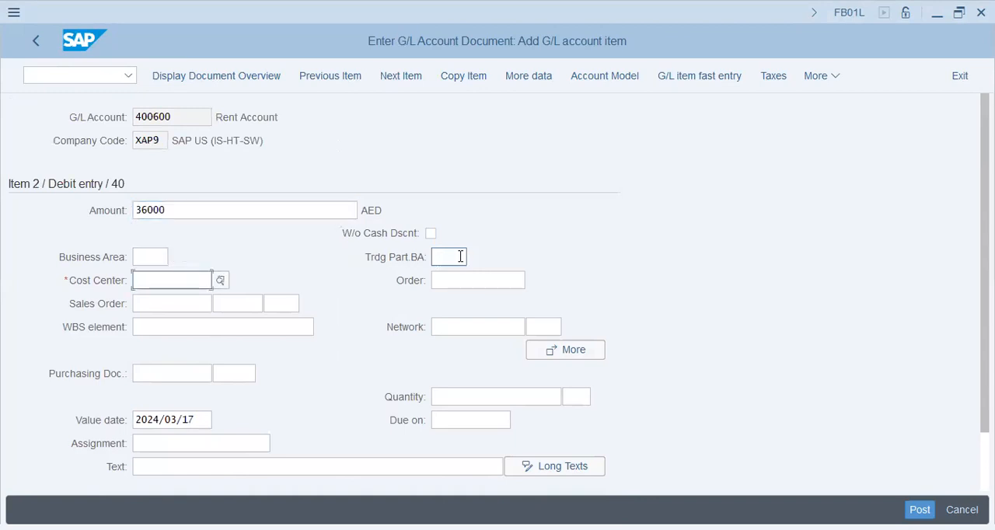
{"action": "type", "text": "X1008"}
{"action": "key", "text": "Tab"}
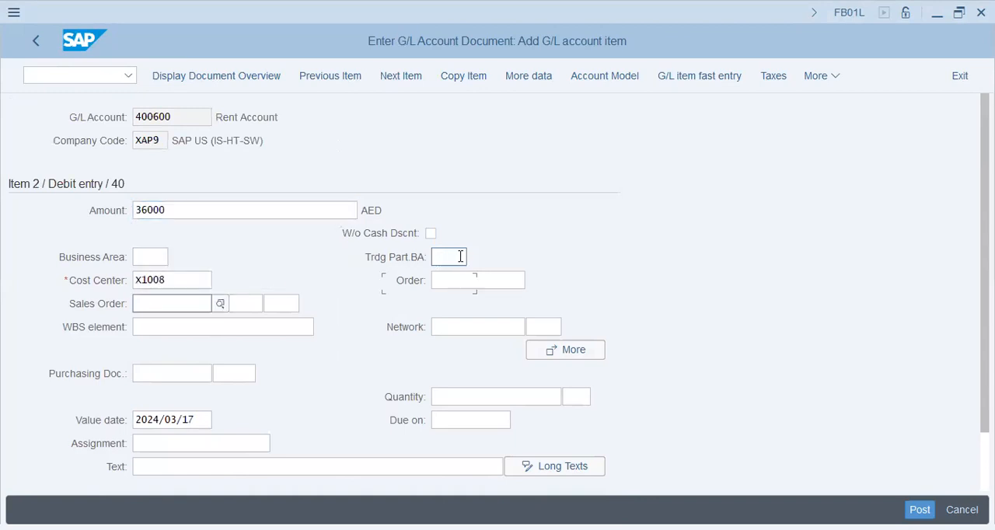
Step: Enter X1008/RENT/36000 as the item text of the rent line
{"action": "left_click", "coordinate": [279, 465]}
{"action": "type", "text": "X"}
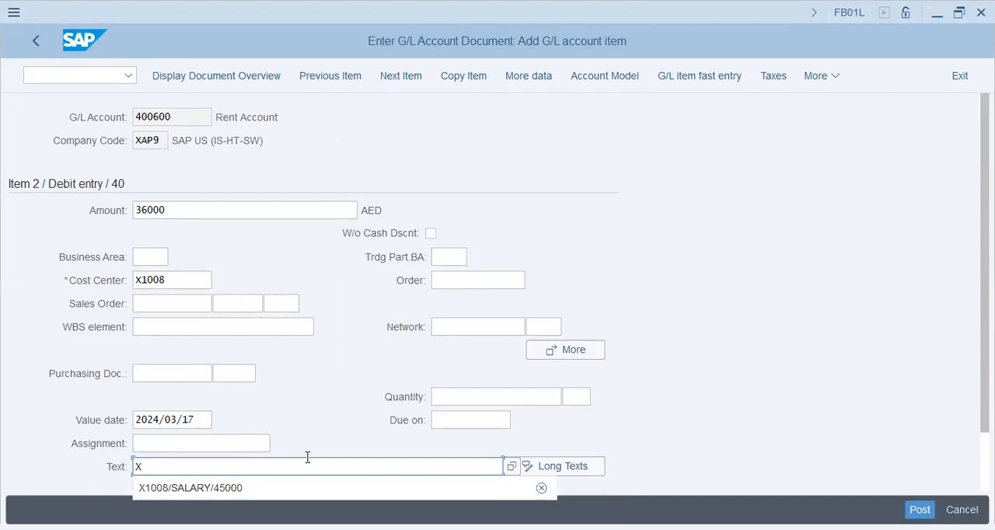
{"action": "key", "text": "Down"}
{"action": "key", "text": "Return"}
{"action": "key", "text": "shift+Left"}
{"action": "key", "text": "shift+Left"}
{"action": "key", "text": "shift+Left"}
{"action": "key", "text": "shift+Left"}
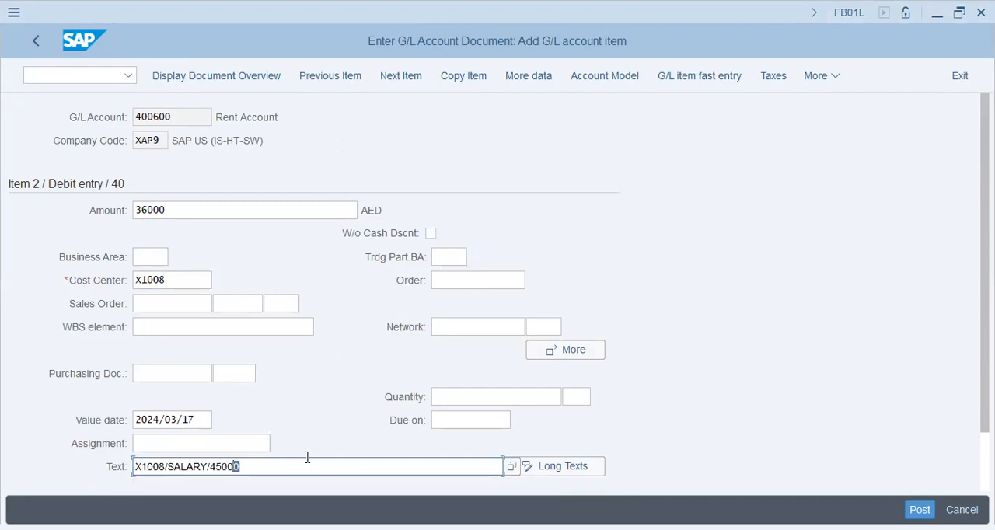
{"action": "key", "text": "shift+Left"}
{"action": "key", "text": "shift+Left"}
{"action": "key", "text": "shift+Left"}
{"action": "key", "text": "shift+Left"}
{"action": "key", "text": "shift+Left"}
{"action": "key", "text": "shift+Left"}
{"action": "key", "text": "shift+Left"}
{"action": "key", "text": "shift+Left"}
{"action": "type", "text": "REN"}
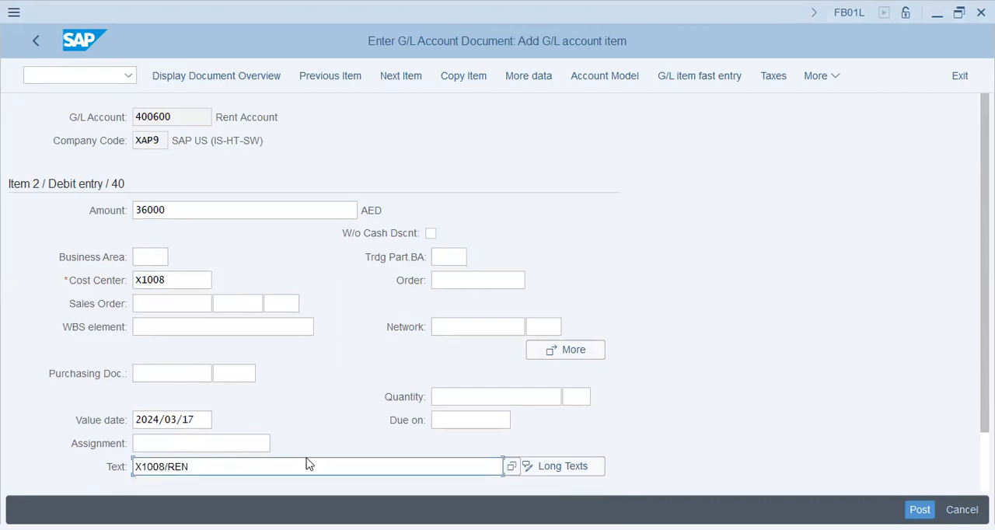
{"action": "type", "text": "T/360000"}
{"action": "key", "text": "BackSpace"}
{"action": "key", "text": "Return"}
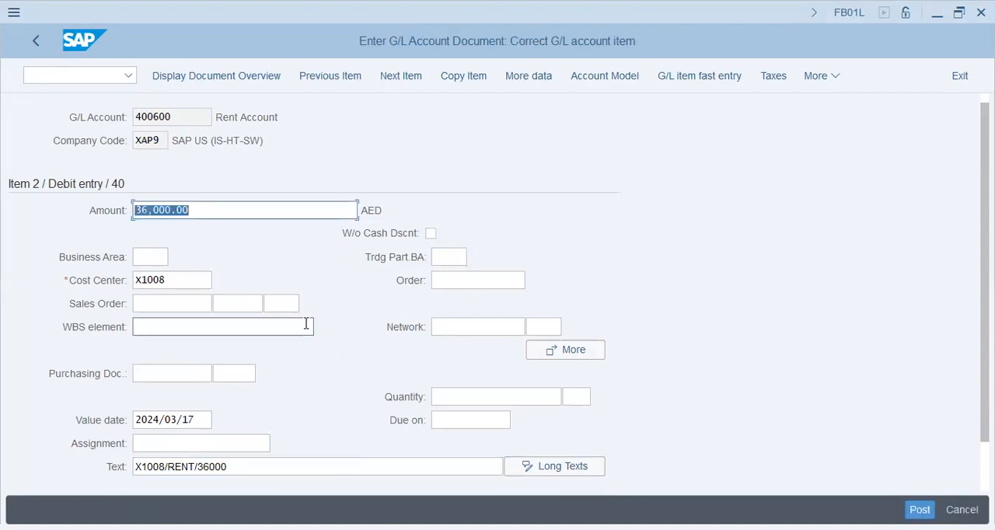
Step: Start the third line item with posting key 50 and G/L account 200691
{"action": "left_click", "coordinate": [91, 466]}
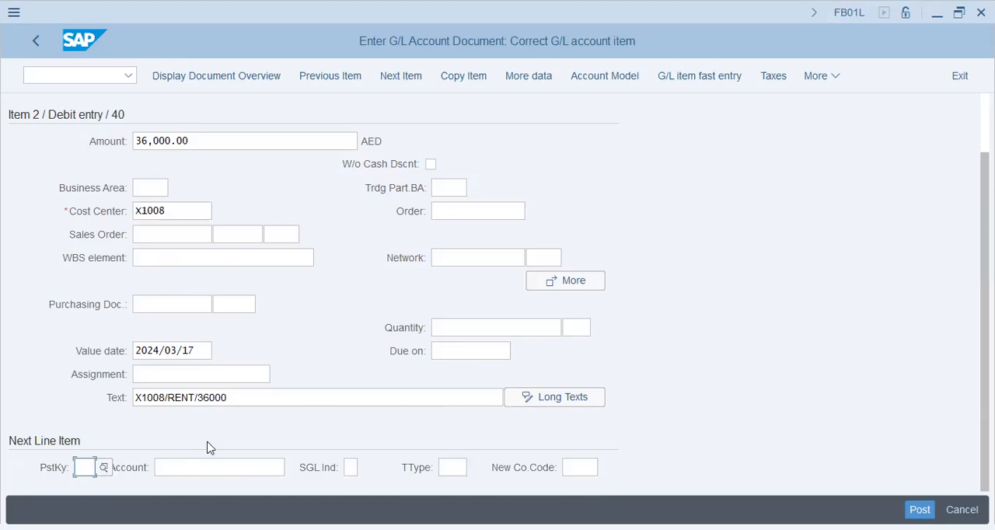
{"action": "type", "text": "50"}
{"action": "key", "text": "Tab"}
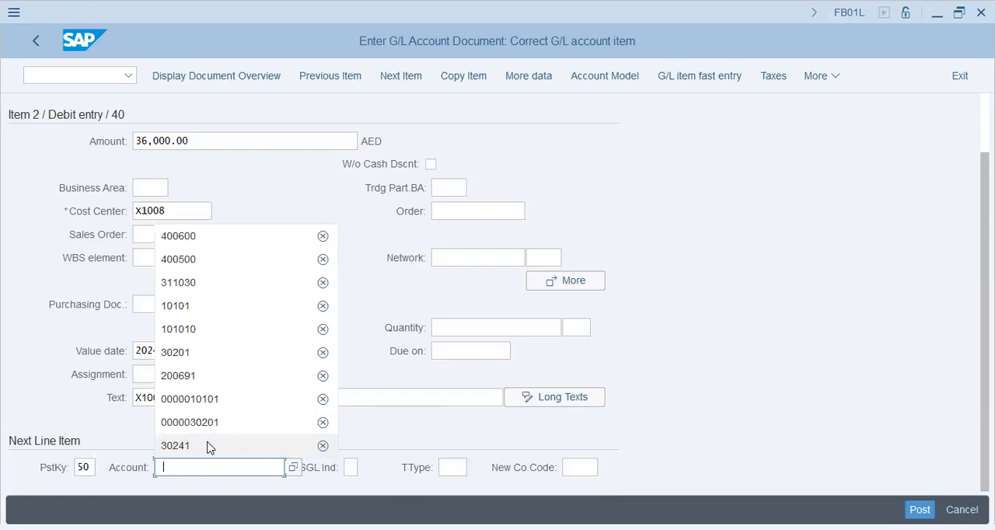
{"action": "left_click", "coordinate": [210, 376]}
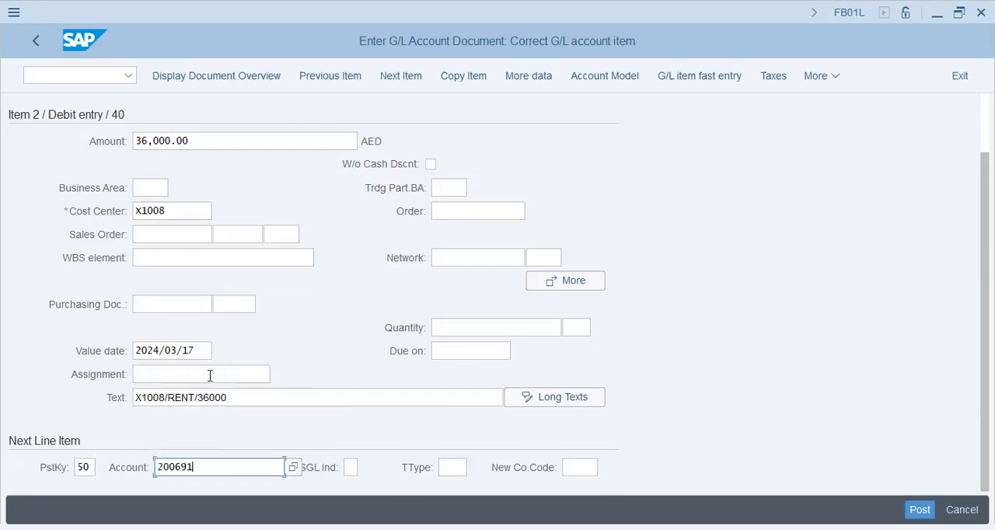
{"action": "key", "text": "Return"}
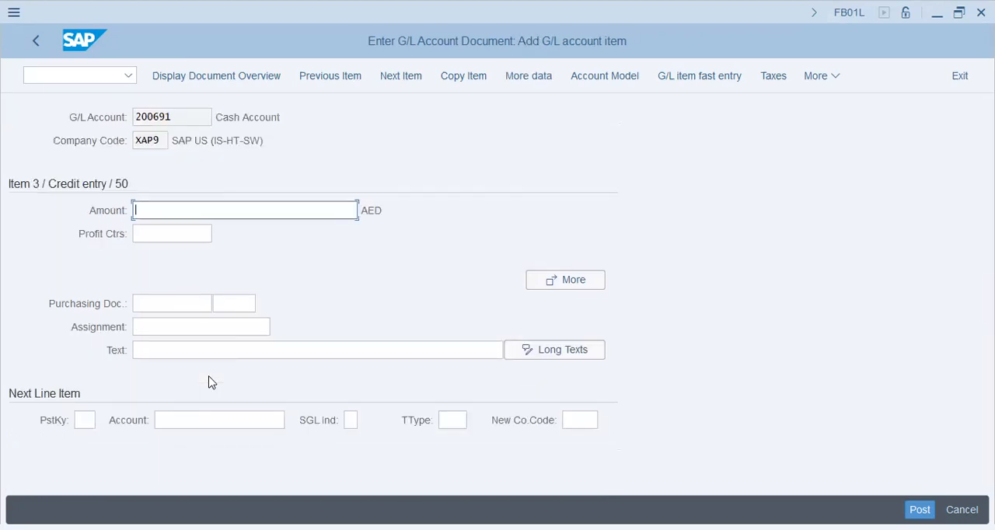
Step: Enter * as the amount of the cash credit item so that it takes over the balancing amount
{"action": "type", "text": "*"}
{"action": "key", "text": "Tab"}
{"action": "key", "text": "Tab"}
{"action": "key", "text": "Tab"}
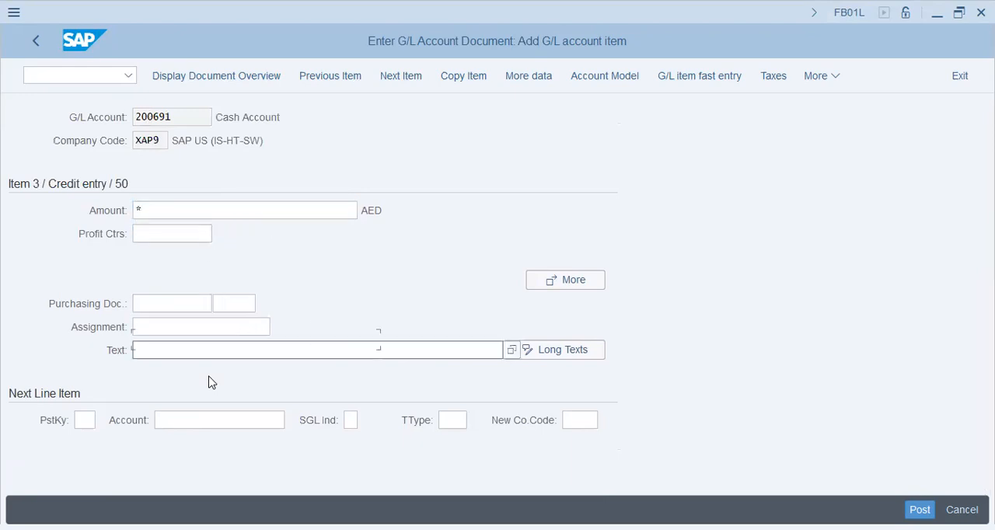
{"action": "key", "text": "Return"}
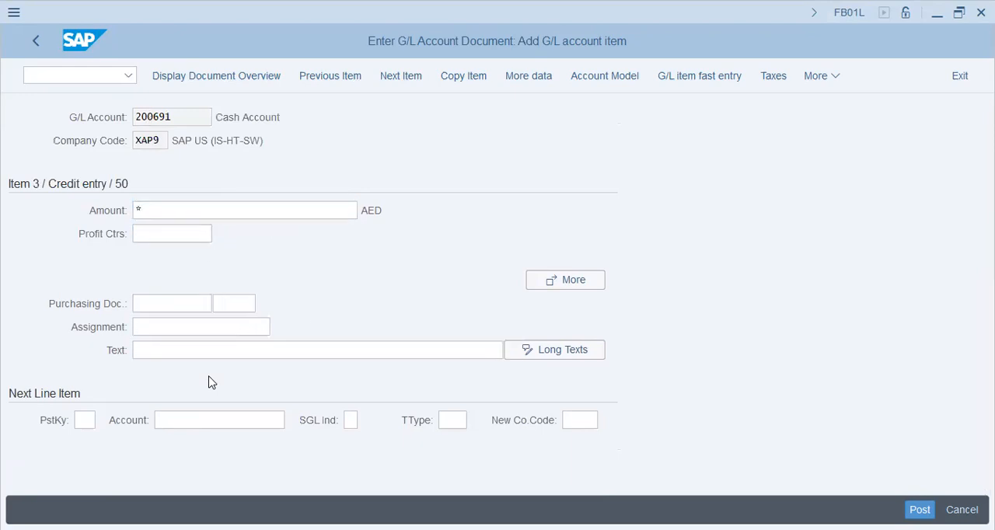
{"action": "type", "text": "8"}
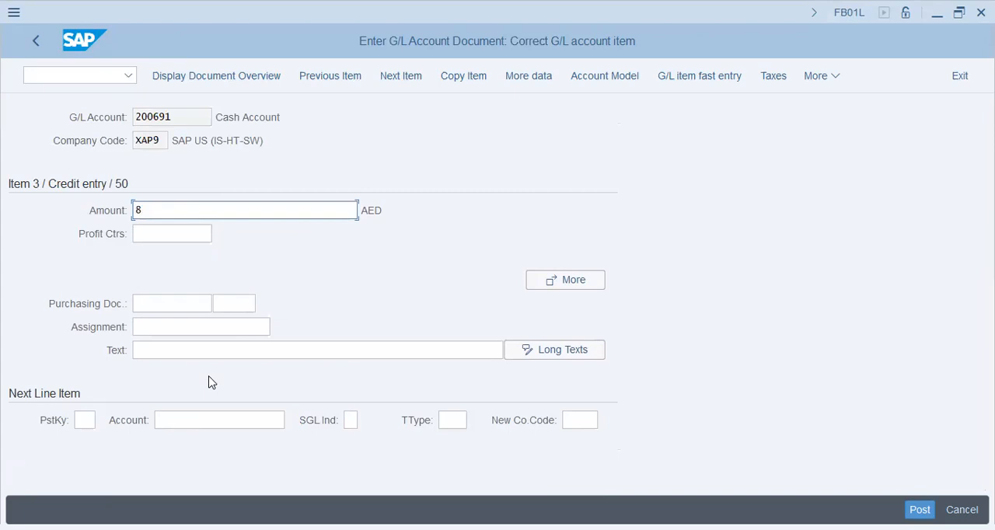
{"action": "key", "text": "BackSpace"}
{"action": "type", "text": "*"}
{"action": "key", "text": "Return"}
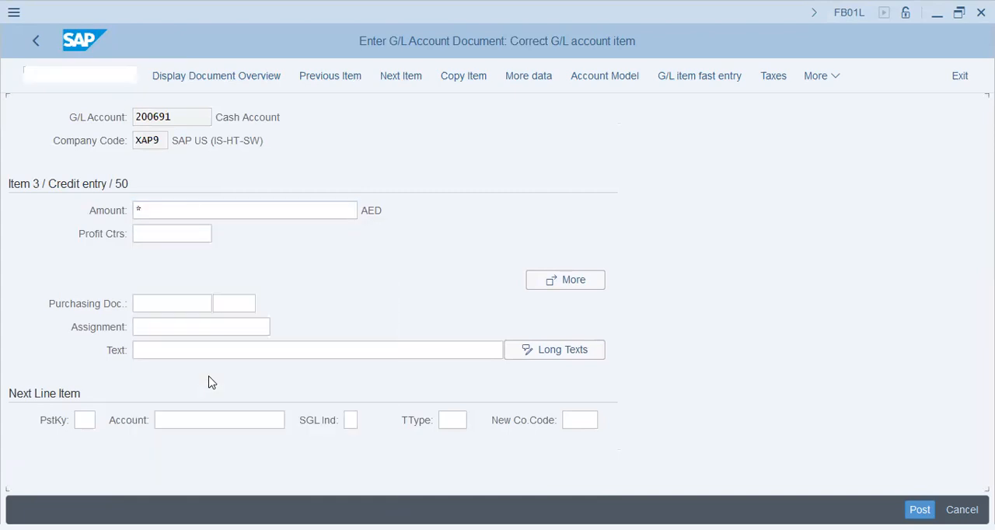
Step: Enter 81000 as the item text of the cash credit line
{"action": "key", "text": "Tab"}
{"action": "key", "text": "Tab"}
{"action": "key", "text": "shift+Tab"}
{"action": "key", "text": "shift+Tab"}
{"action": "key", "text": "shift+Tab"}
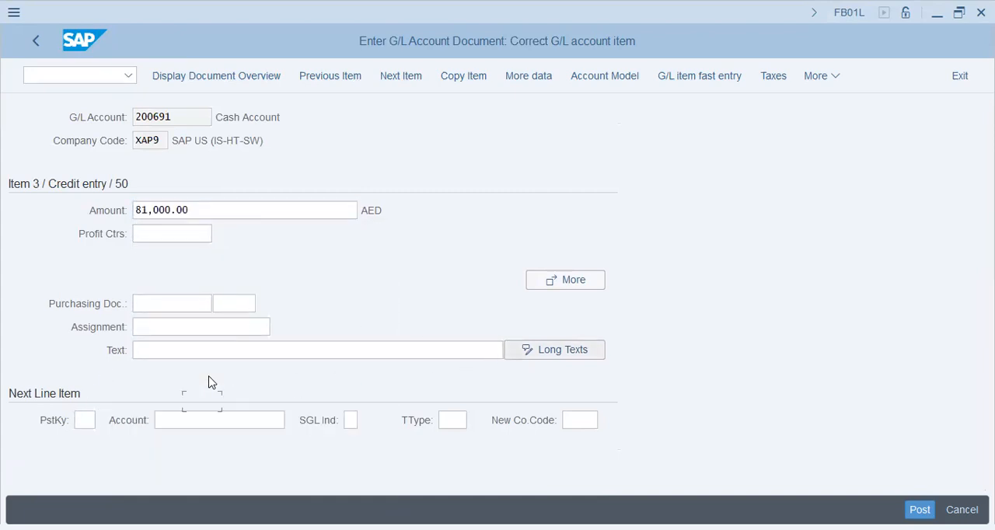
{"action": "key", "text": "Tab"}
{"action": "type", "text": "81000"}
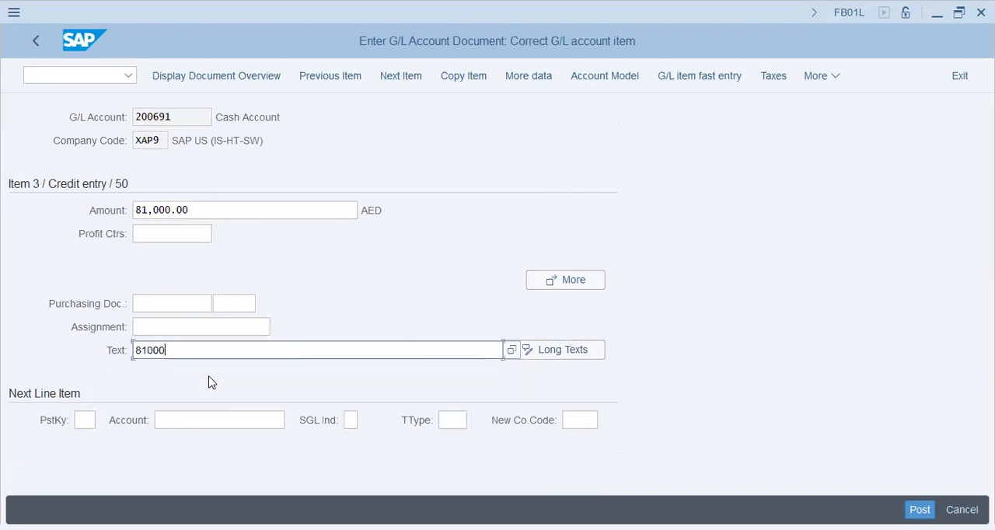
{"action": "key", "text": "Return"}
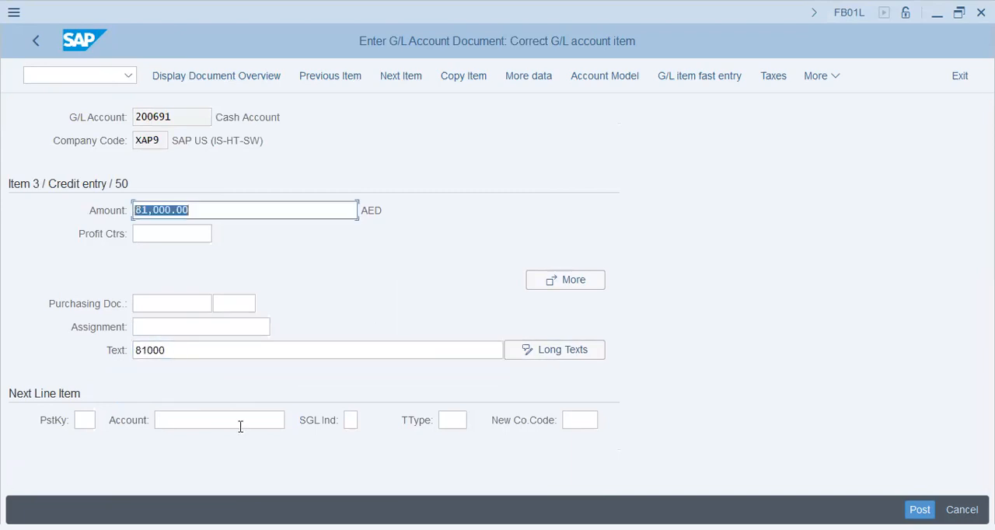
Step: Display the document overview and try to post the document
{"action": "left_click", "coordinate": [231, 80]}
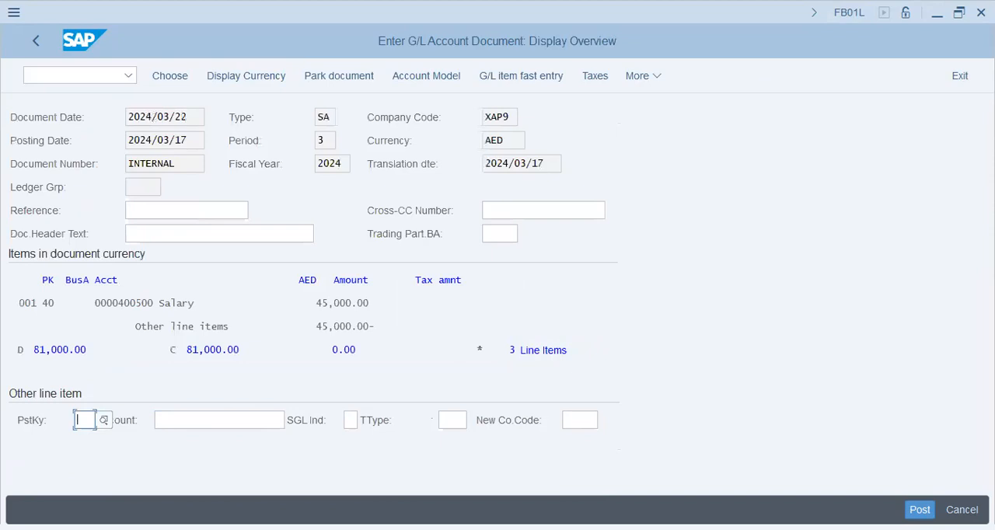
{"action": "key", "text": "ctrl+s"}
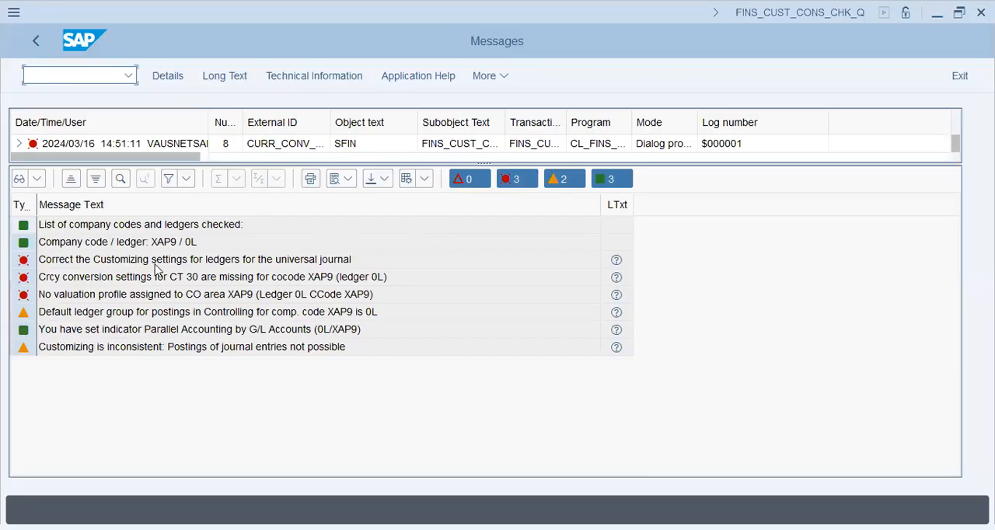
Step: Review the consistency check errors for company code XAP9 and open the ledger settings with transaction FINSC_LEDGER
{"action": "left_click", "coordinate": [257, 265]}
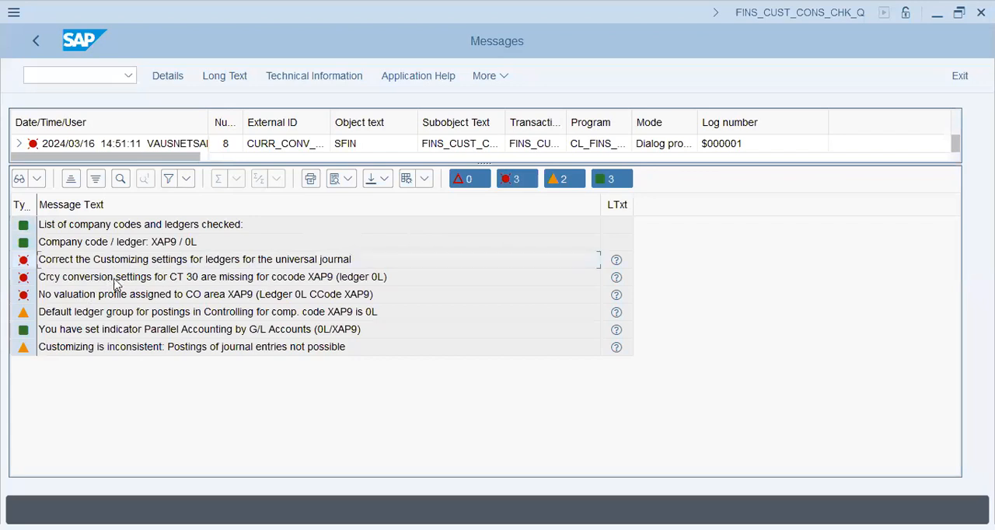
{"action": "left_click", "coordinate": [263, 284]}
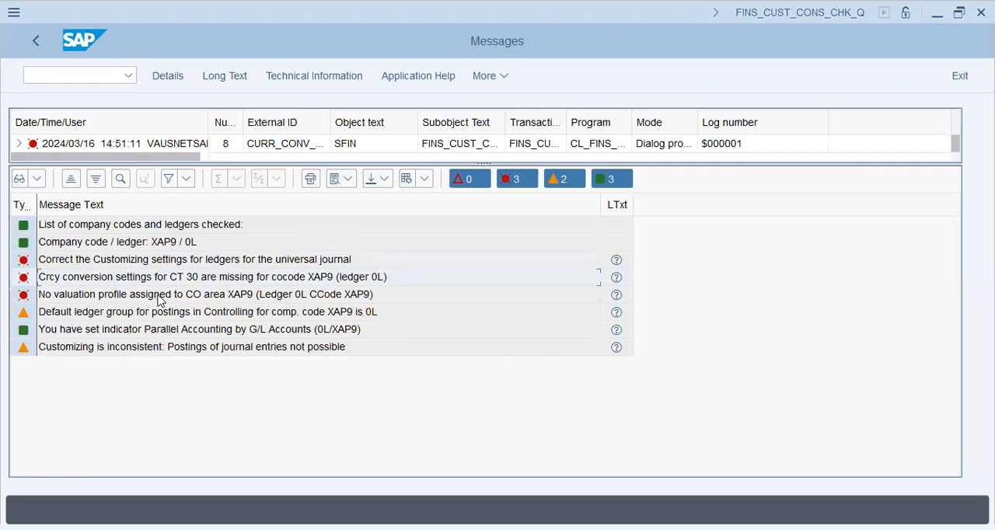
{"action": "left_click", "coordinate": [332, 295]}
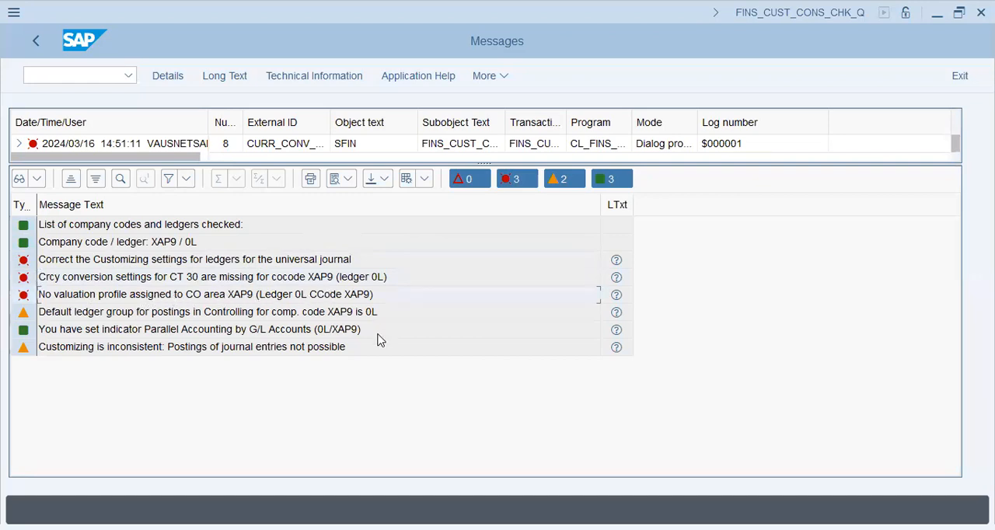
{"action": "left_click", "coordinate": [99, 81]}
{"action": "left_click", "coordinate": [188, 282]}
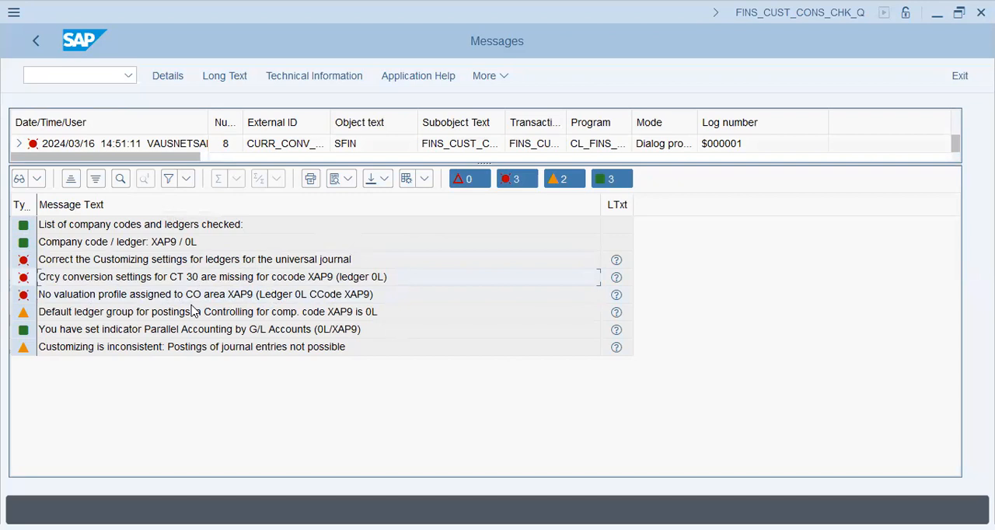
{"action": "left_click", "coordinate": [100, 80]}
{"action": "type", "text": "/NFINSC_LEDGER"}
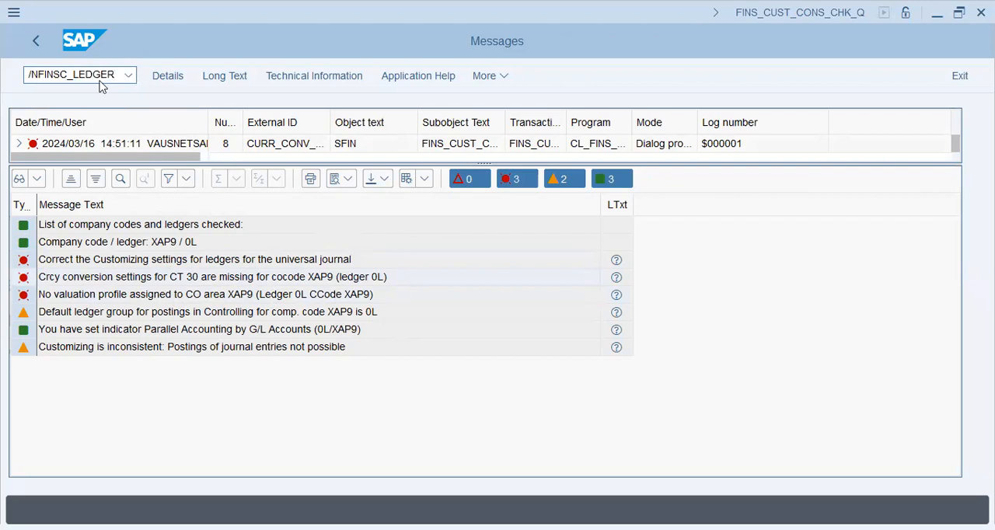
{"action": "key", "text": "Return"}
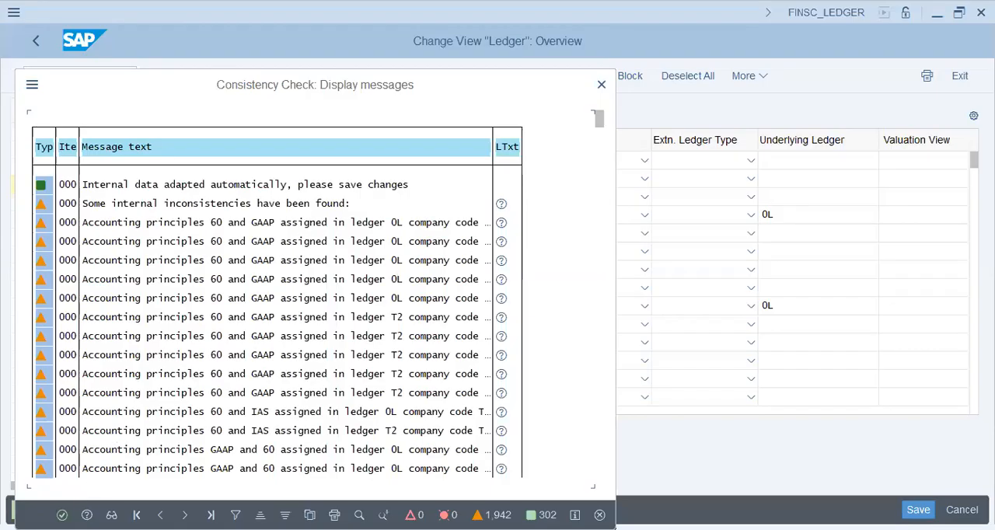
{"action": "key", "text": "Return"}
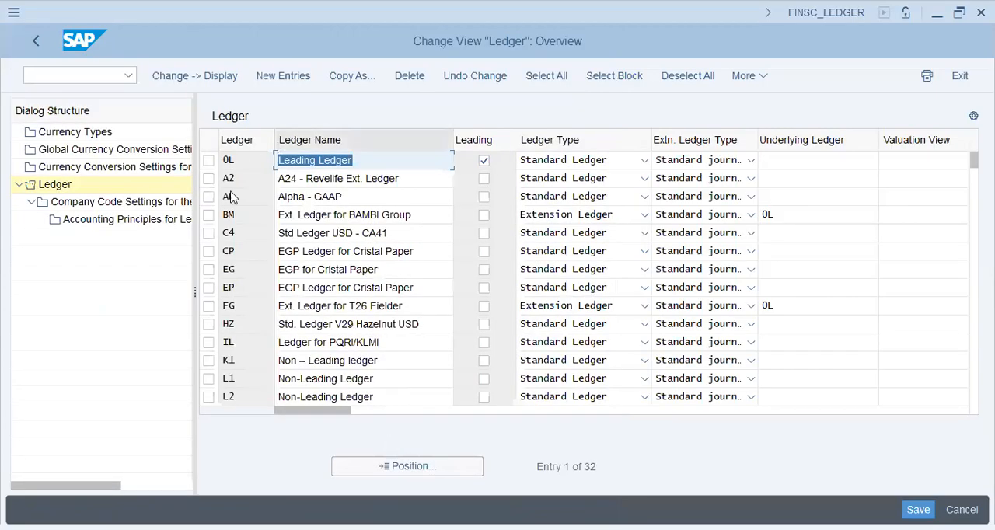
Step: Open the company code settings of leading ledger 0L and position the list at company code XAP9
{"action": "left_click", "coordinate": [208, 160]}
{"action": "left_click", "coordinate": [136, 202]}
{"action": "left_click", "coordinate": [305, 179]}
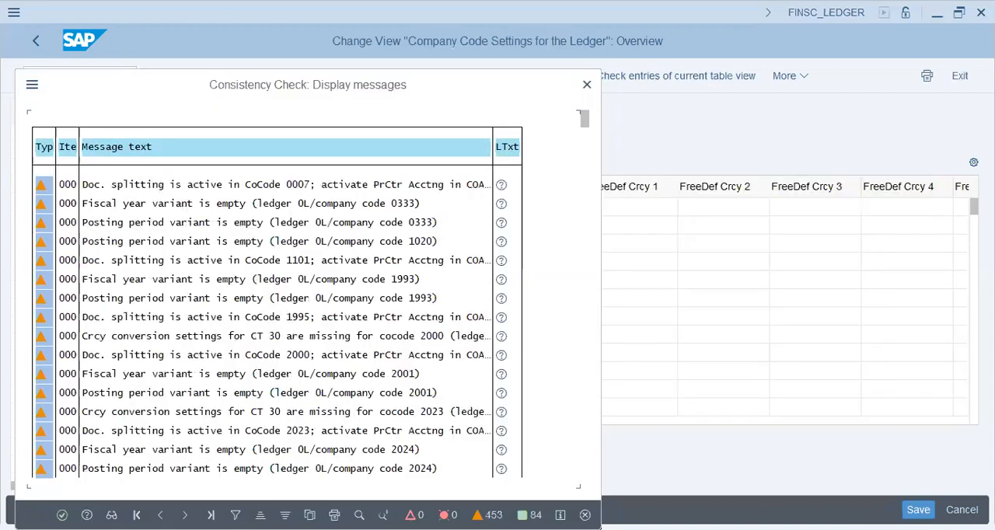
{"action": "key", "text": "Return"}
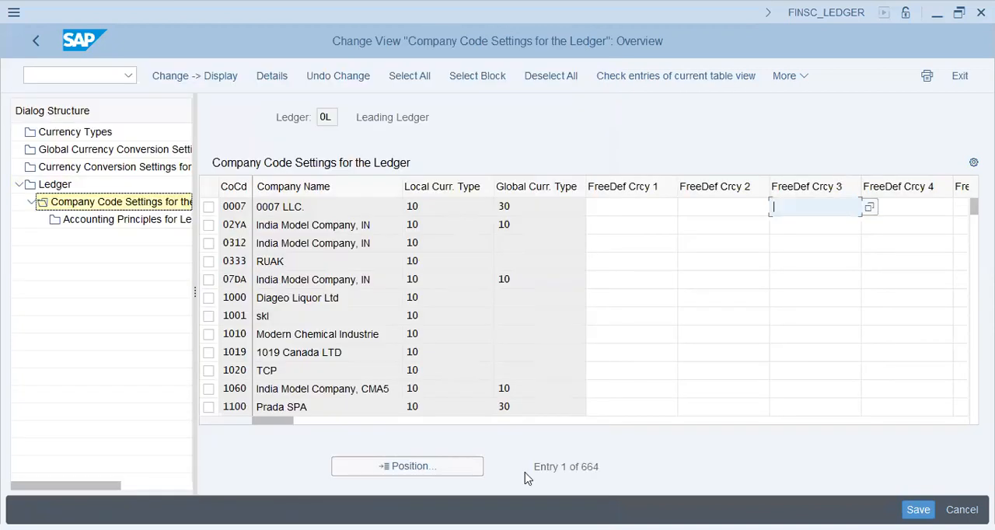
{"action": "left_click", "coordinate": [389, 471]}
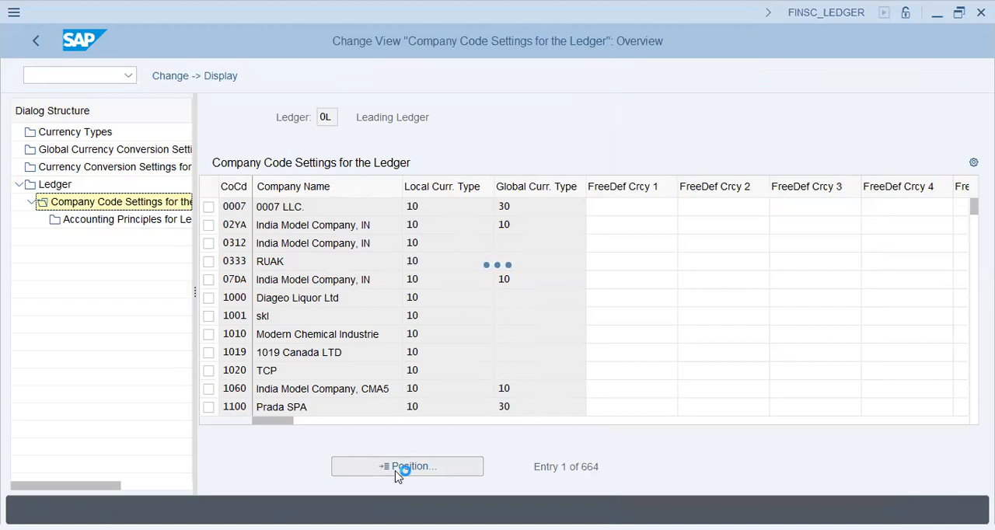
{"action": "type", "text": "xap9"}
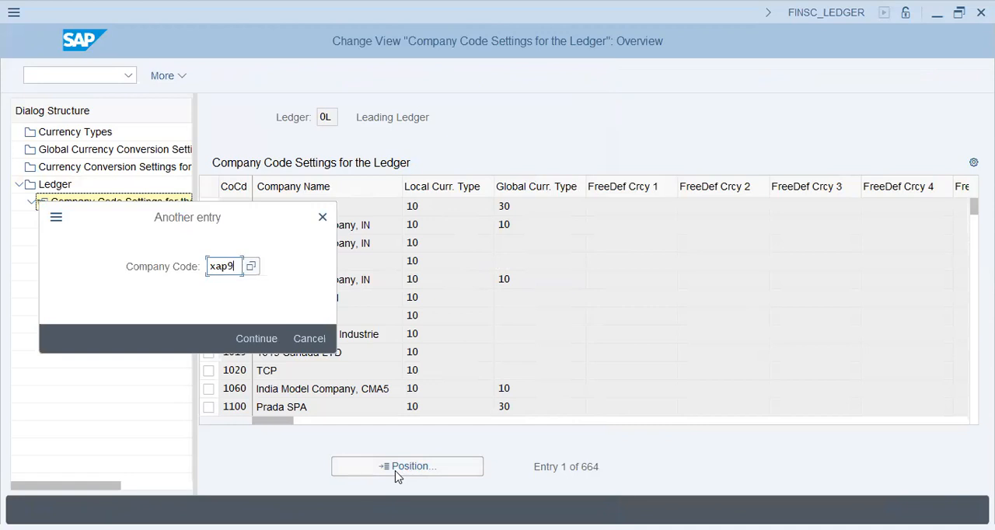
{"action": "key", "text": "Return"}
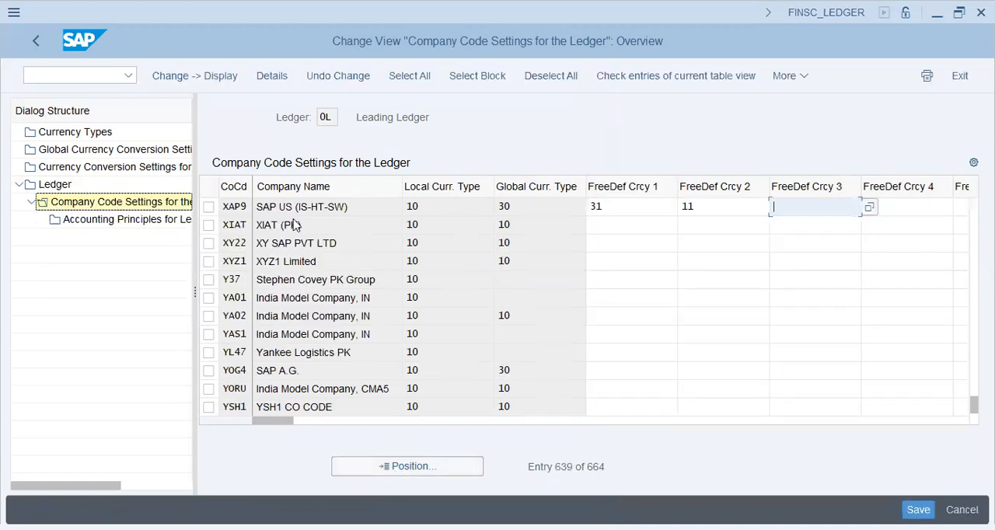
Step: Open the detailed ledger 0L settings of company code XAP9 and examine its local, global and freely defined currency types
{"action": "left_click", "coordinate": [627, 206]}
{"action": "left_click", "coordinate": [542, 207]}
{"action": "double_click", "coordinate": [313, 208]}
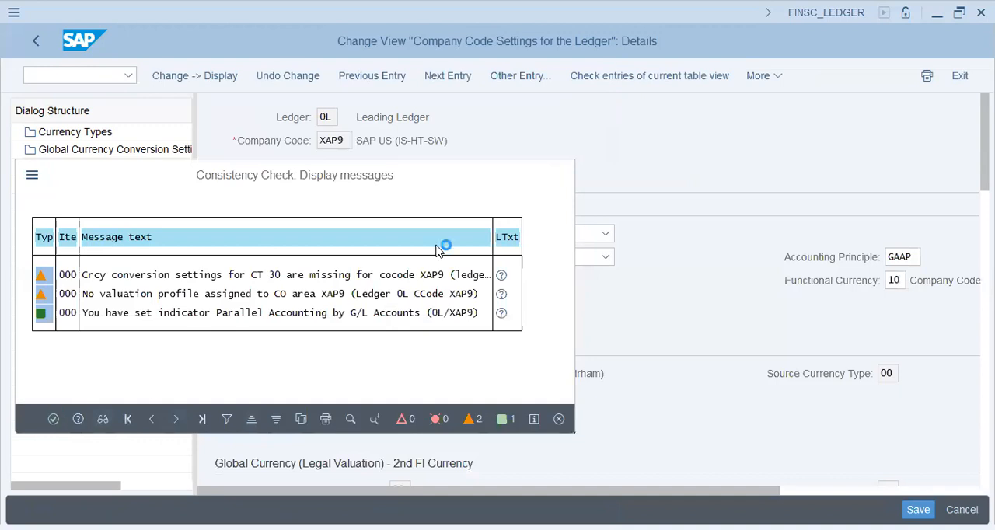
{"action": "key", "text": "Return"}
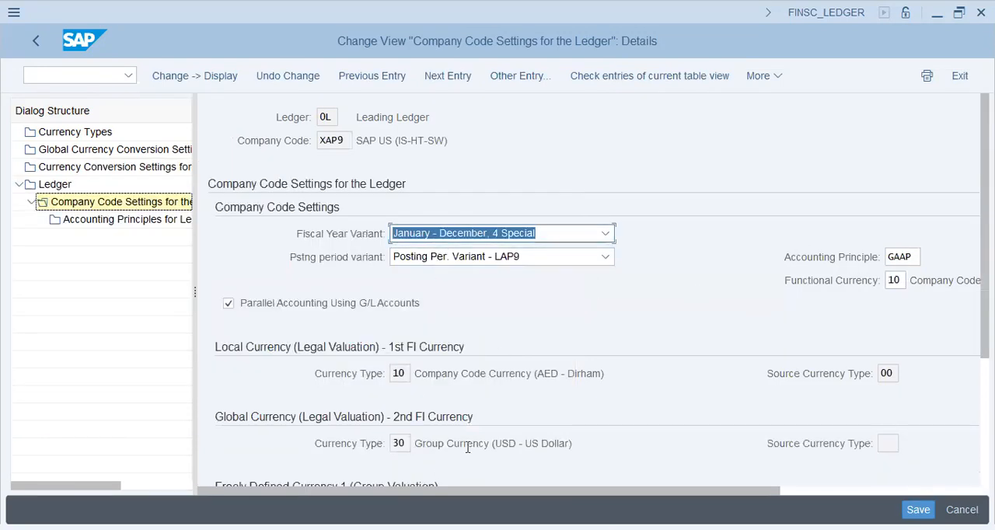
{"action": "left_click_drag", "start_coordinate": [467, 443], "coordinate": [597, 444]}
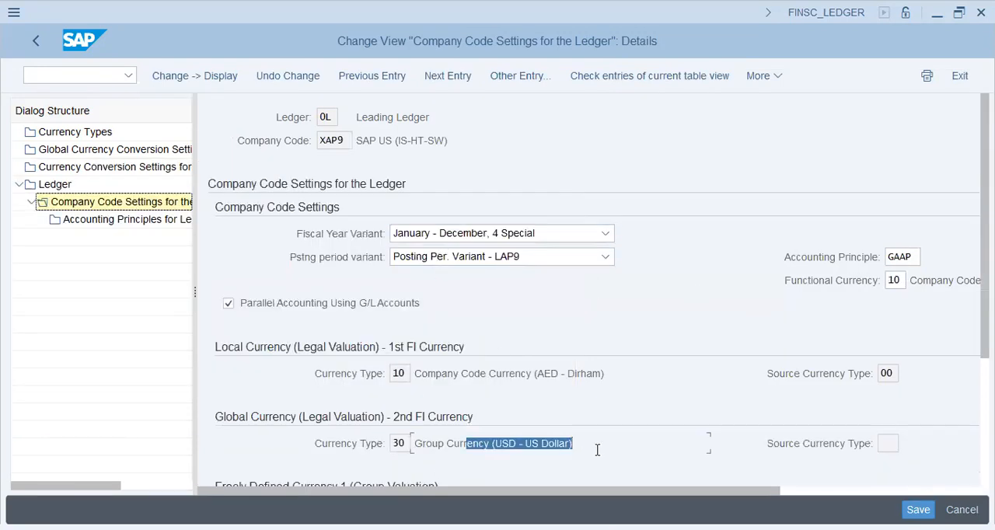
{"action": "left_click", "coordinate": [75, 172]}
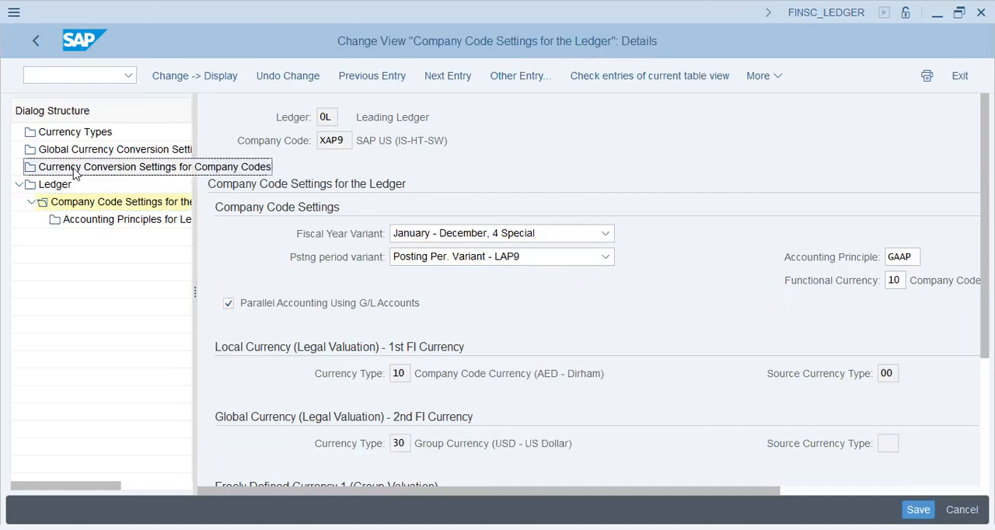
{"action": "scroll", "coordinate": [544, 358], "scroll_direction": "down", "scroll_amount": 2}
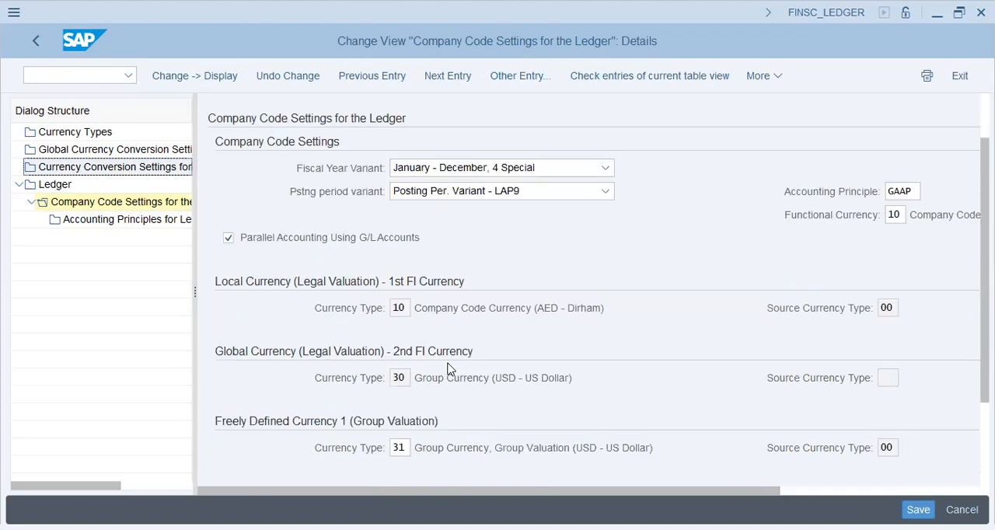
Step: Review the XAP9 ledger currency settings and examine the list of defined currency types, closing the consistency check message
{"action": "scroll", "coordinate": [500, 400], "scroll_direction": "down", "scroll_amount": 2}
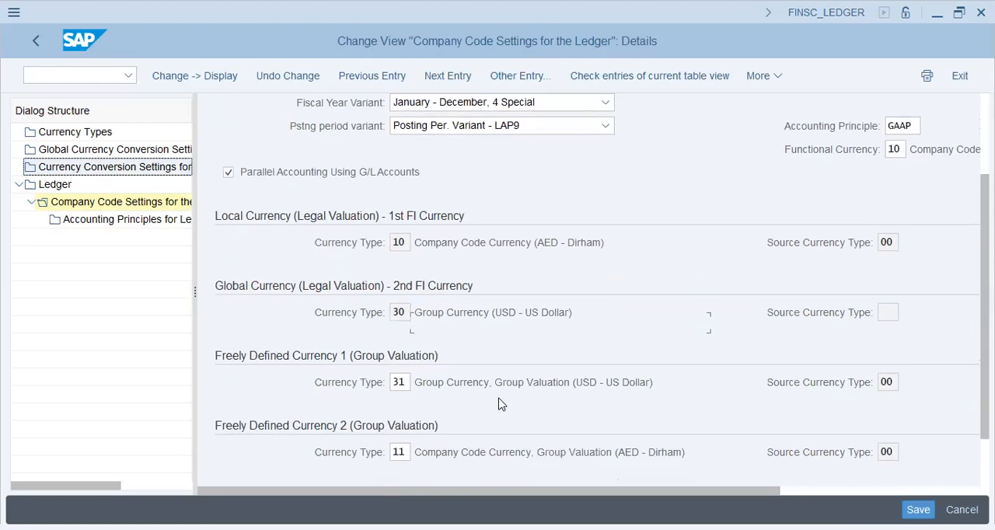
{"action": "scroll", "coordinate": [215, 210], "scroll_direction": "up", "scroll_amount": 3}
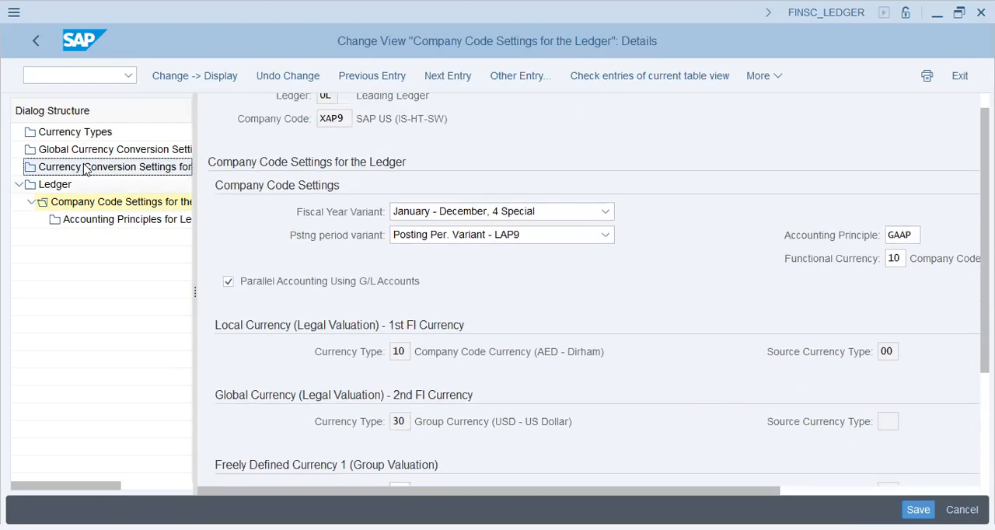
{"action": "left_click", "coordinate": [82, 133]}
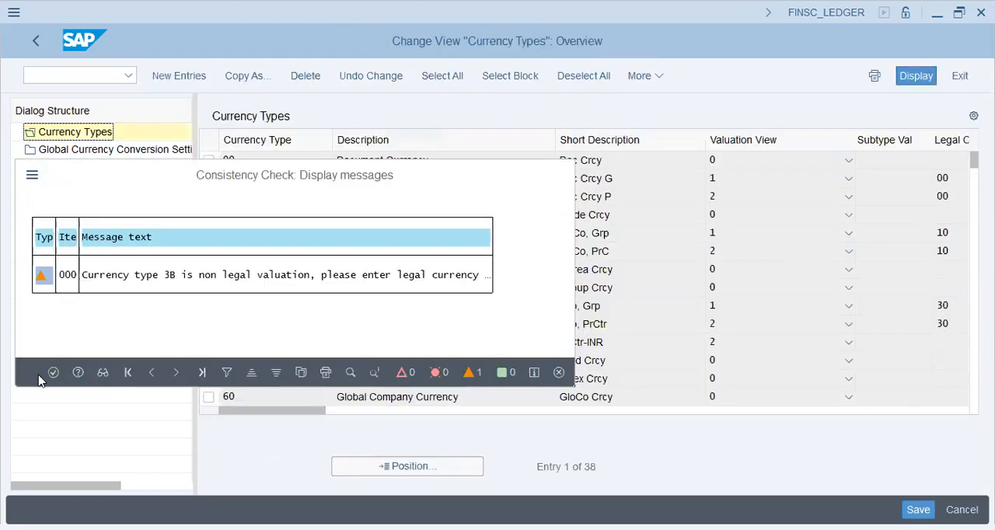
{"action": "key", "text": "Return"}
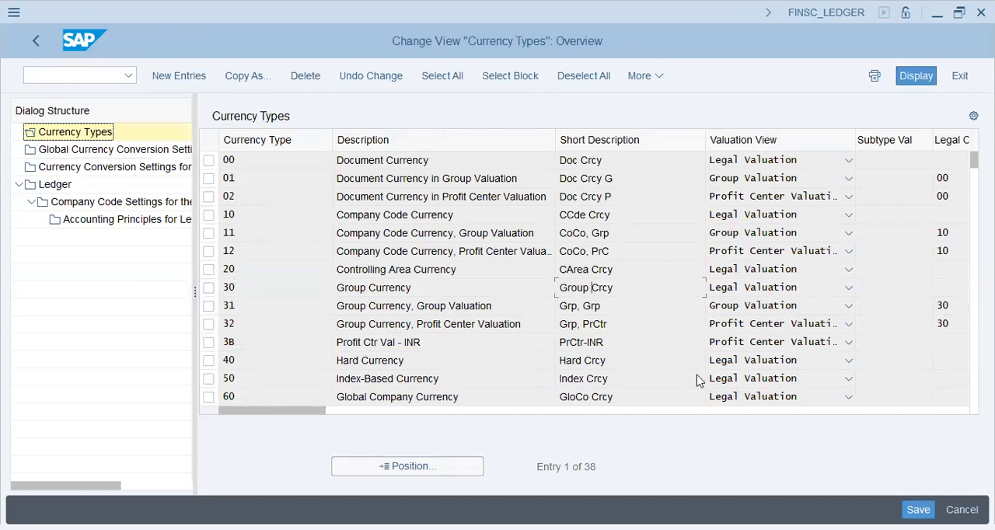
{"action": "left_click_drag", "start_coordinate": [308, 412], "coordinate": [280, 412]}
Step: Open the currency conversion settings for company codes, position the list at XAP9 and examine its currency types and source currency types
{"action": "left_click", "coordinate": [85, 167]}
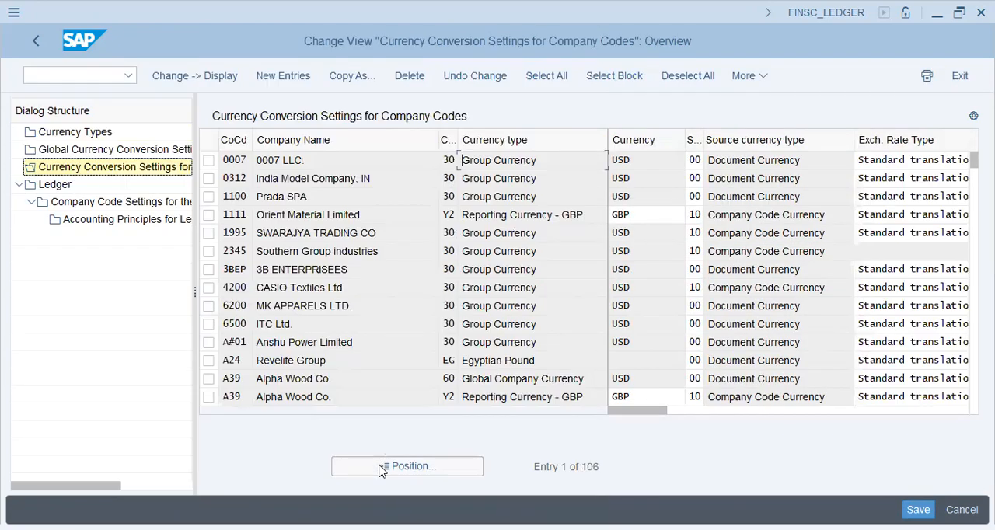
{"action": "left_click", "coordinate": [380, 471]}
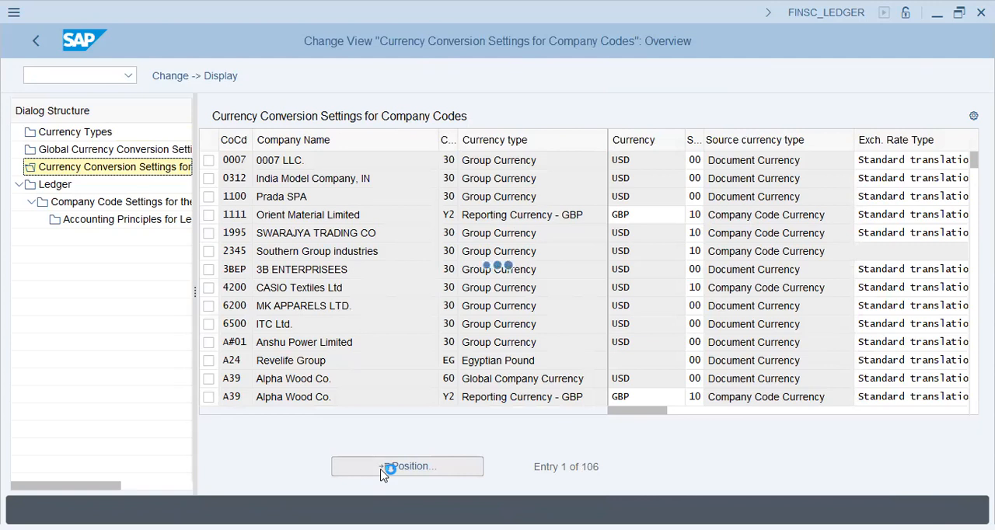
{"action": "type", "text": "xap9"}
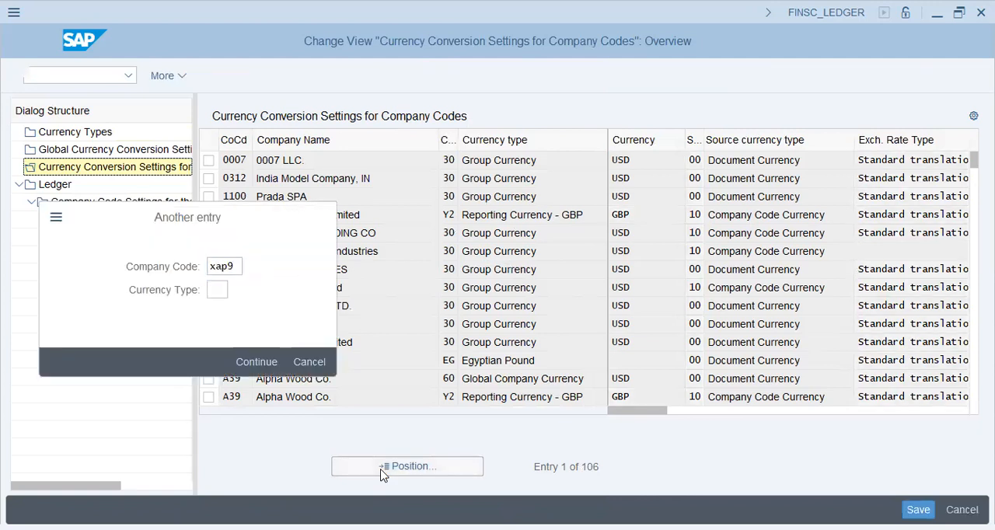
{"action": "key", "text": "Return"}
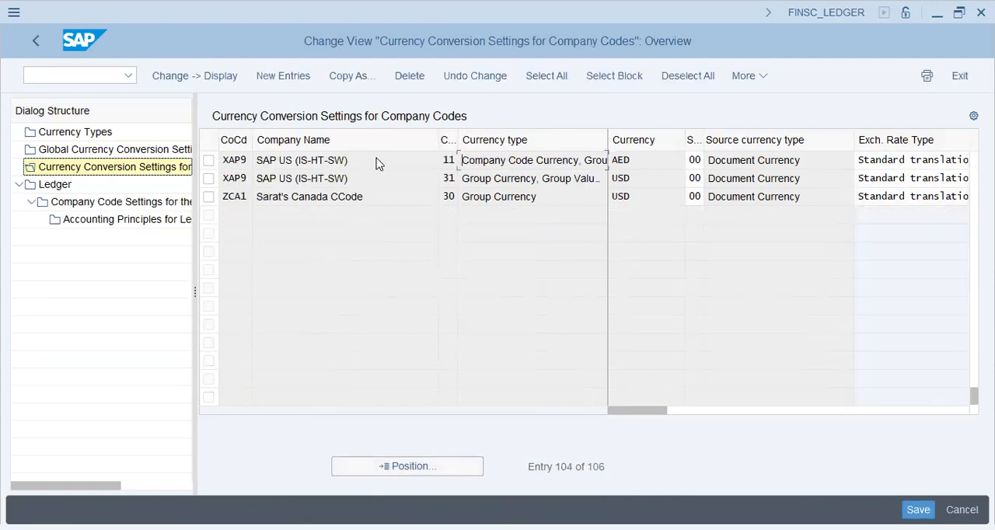
{"action": "left_click", "coordinate": [691, 178]}
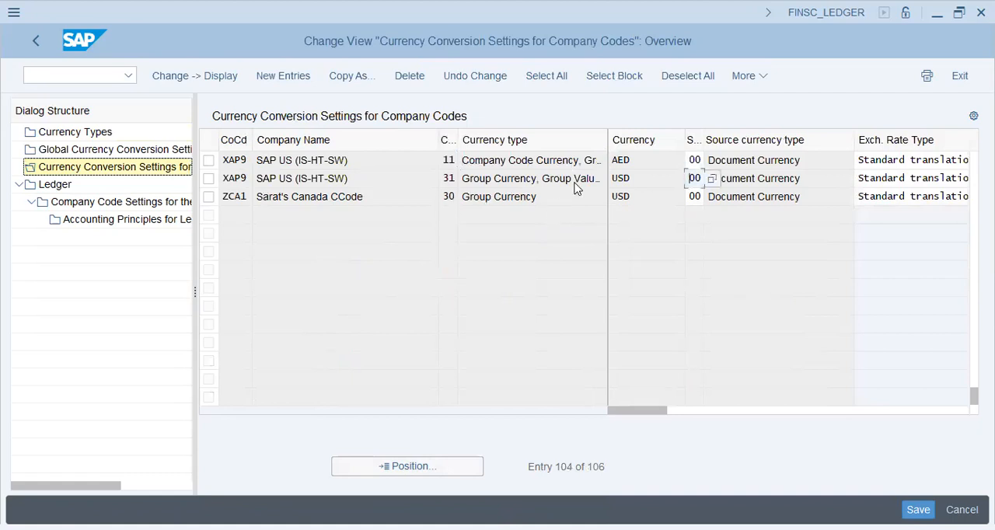
{"action": "key", "text": "Tab"}
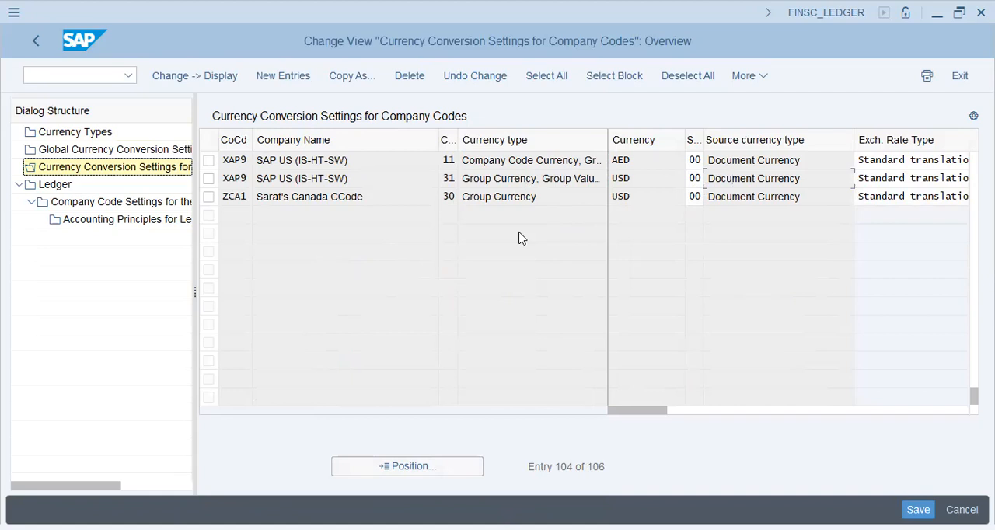
{"action": "double_click", "coordinate": [521, 178]}
Step: Go to transaction OKKP, close the inconsistency messages and open the basic data details of controlling area XAP9
{"action": "left_click", "coordinate": [51, 76]}
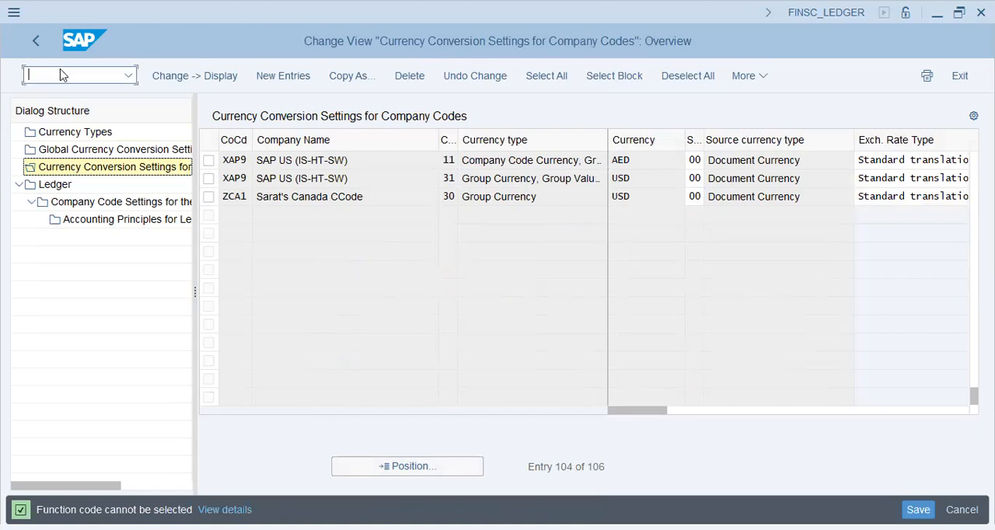
{"action": "type", "text": "/nspro"}
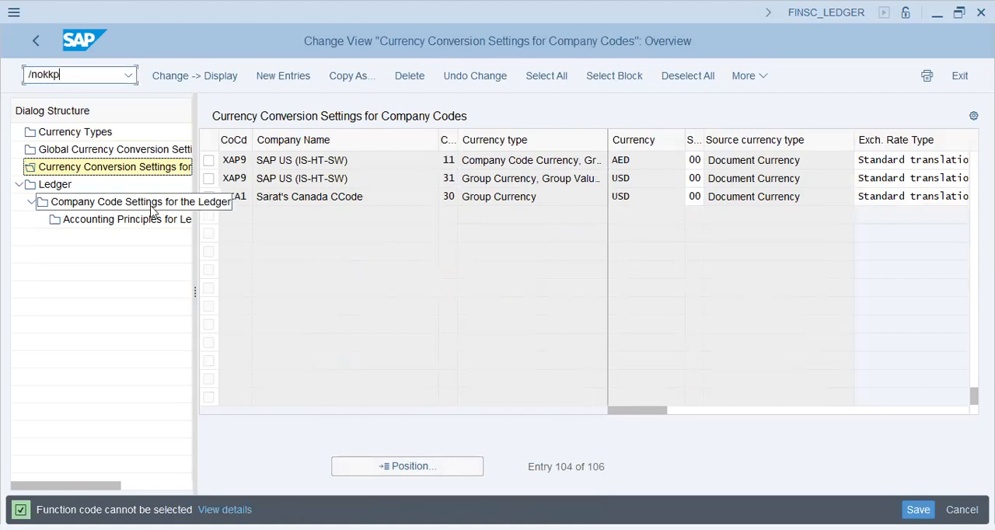
{"action": "key", "text": "Return"}
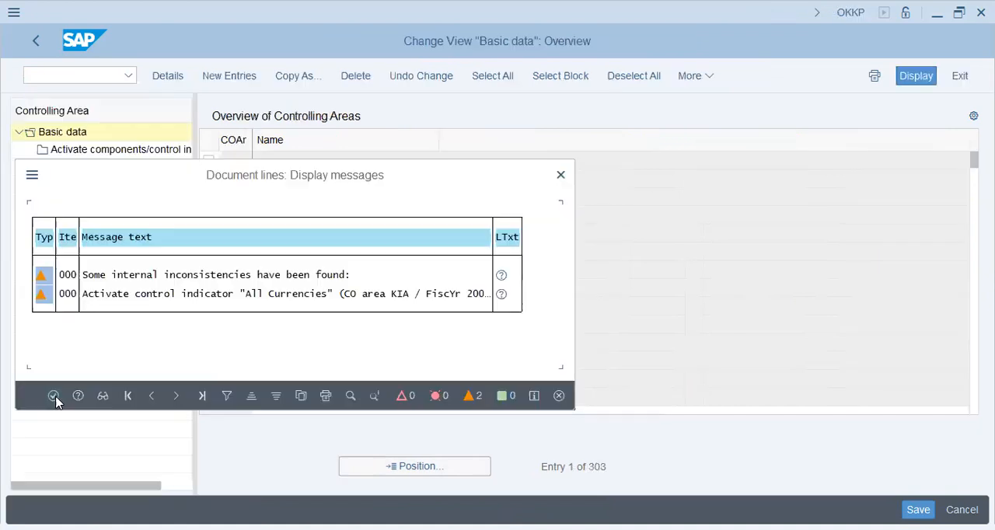
{"action": "left_click", "coordinate": [53, 396]}
{"action": "left_click", "coordinate": [422, 466]}
{"action": "type", "text": "xap9"}
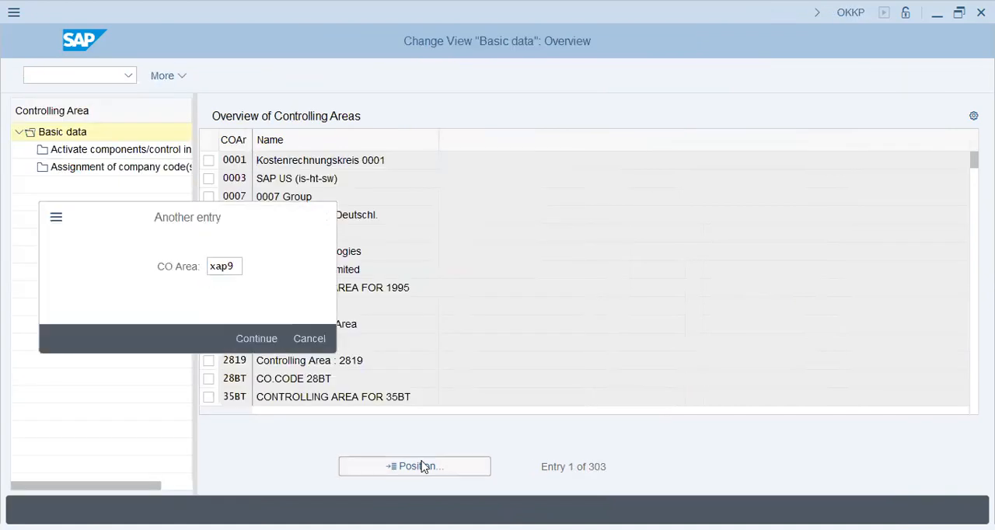
{"action": "key", "text": "Return"}
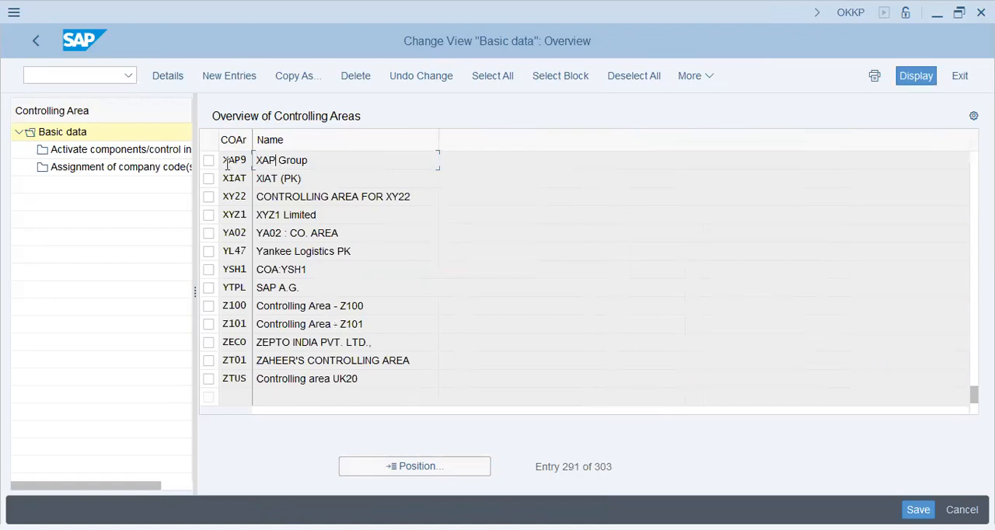
{"action": "double_click", "coordinate": [231, 162]}
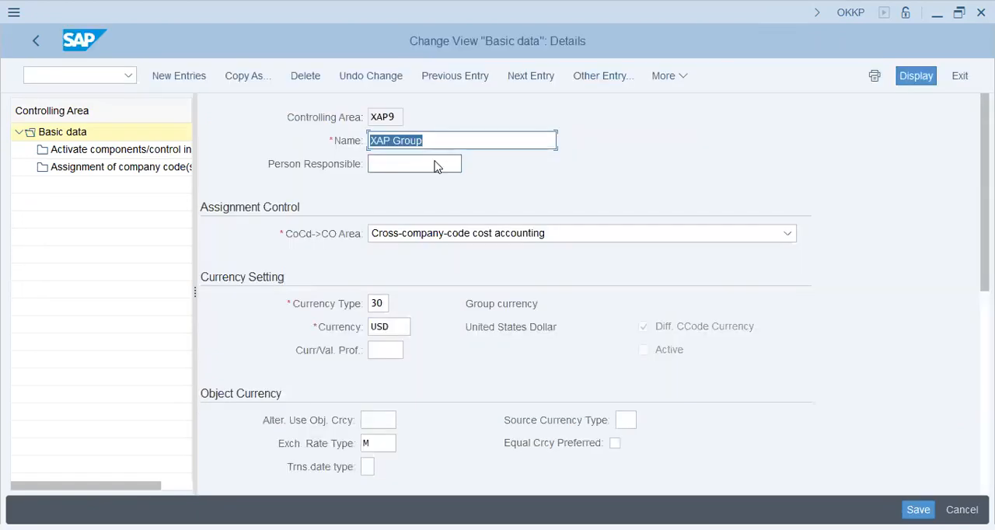
Step: Examine the currency, object currency and other settings in the basic data of controlling area XAP9
{"action": "left_click", "coordinate": [393, 351]}
{"action": "scroll", "coordinate": [440, 298], "scroll_direction": "down", "scroll_amount": 1}
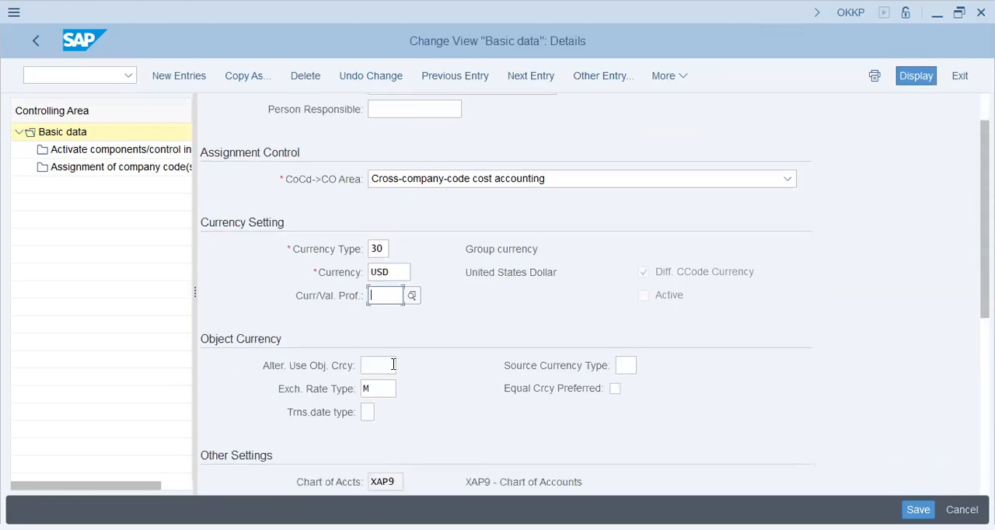
{"action": "scroll", "coordinate": [393, 365], "scroll_direction": "down", "scroll_amount": 2}
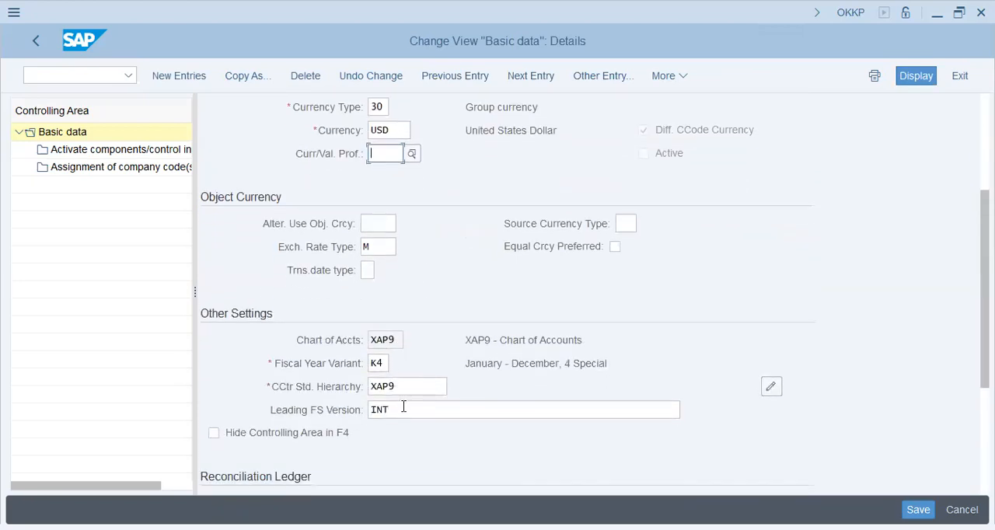
{"action": "scroll", "coordinate": [407, 384], "scroll_direction": "up", "scroll_amount": 2}
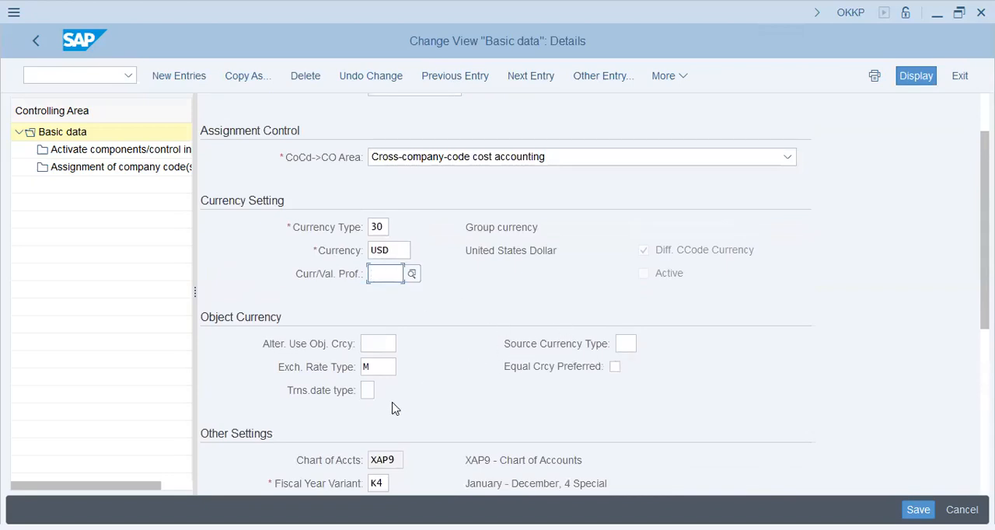
{"action": "scroll", "coordinate": [393, 404], "scroll_direction": "down", "scroll_amount": 1}
{"action": "scroll", "coordinate": [393, 404], "scroll_direction": "down", "scroll_amount": 2}
{"action": "scroll", "coordinate": [393, 407], "scroll_direction": "down", "scroll_amount": 1}
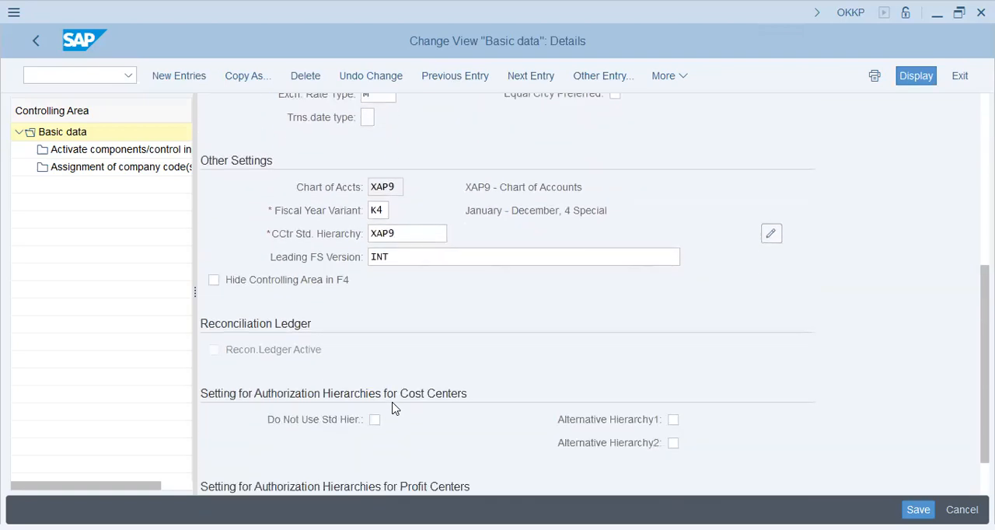
{"action": "scroll", "coordinate": [393, 407], "scroll_direction": "up", "scroll_amount": 4}
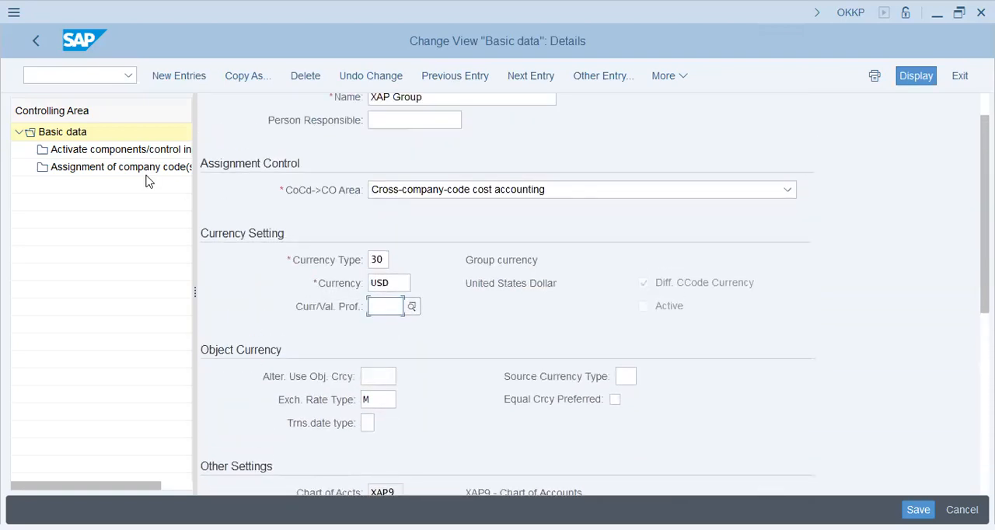
Step: Check the company code assignment of controlling area XAP9 and its activated components and control indicators
{"action": "double_click", "coordinate": [118, 170]}
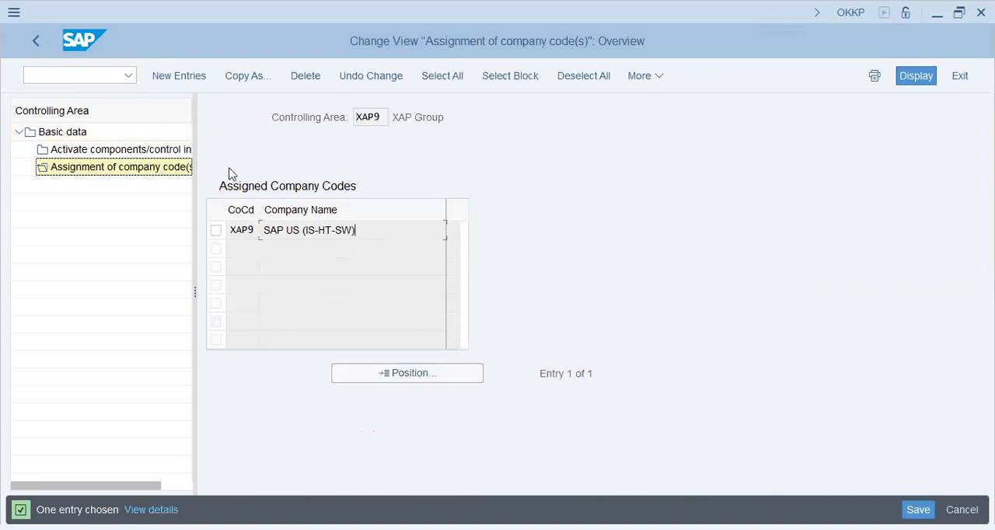
{"action": "double_click", "coordinate": [137, 149]}
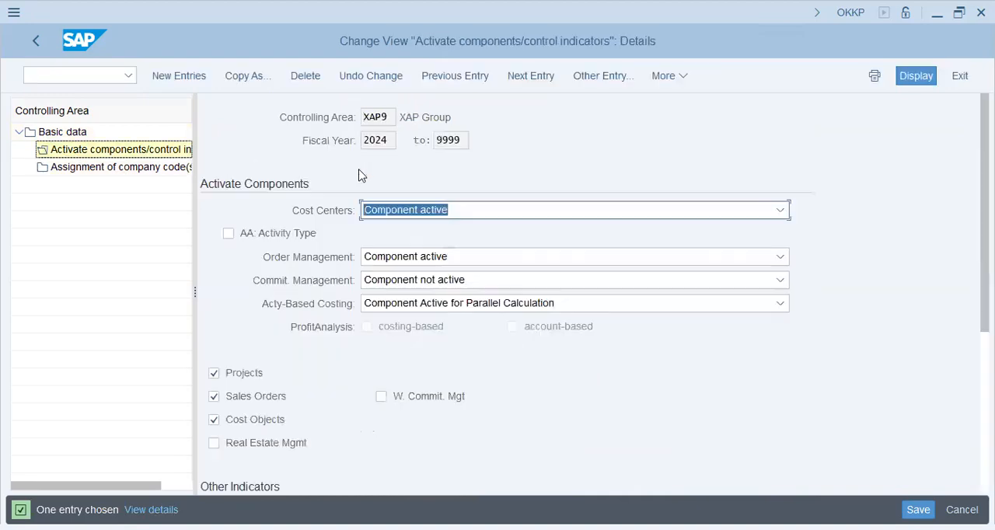
{"action": "scroll", "coordinate": [411, 334], "scroll_direction": "down", "scroll_amount": 4}
{"action": "scroll", "coordinate": [411, 356], "scroll_direction": "down", "scroll_amount": 2}
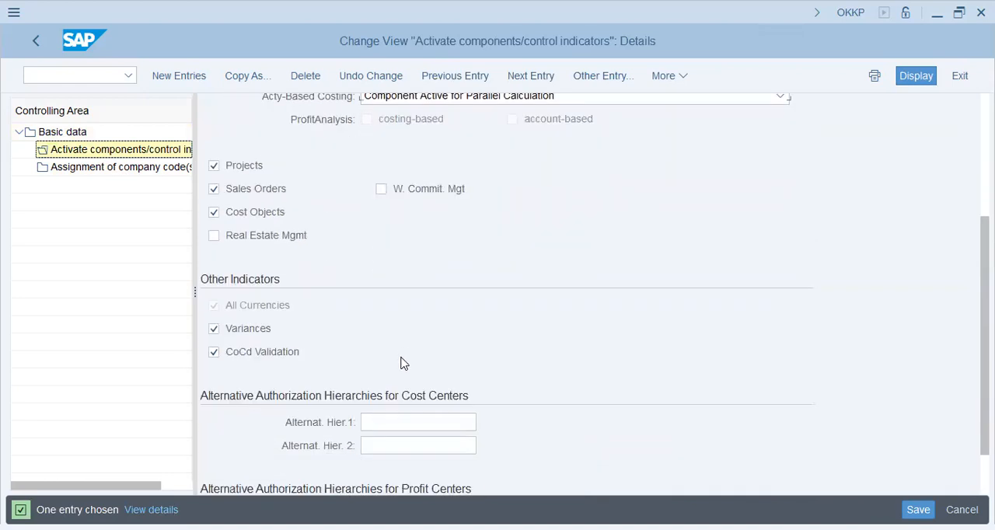
Step: Recheck the controlling area's basic data, including its standard hierarchy and authorization hierarchy settings, and leave the transaction
{"action": "double_click", "coordinate": [58, 132]}
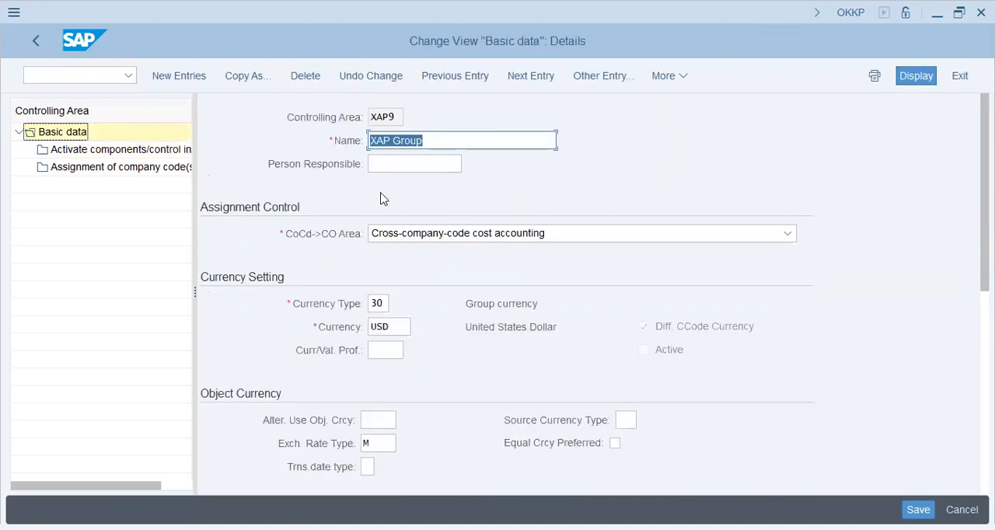
{"action": "scroll", "coordinate": [468, 294], "scroll_direction": "down", "scroll_amount": 3}
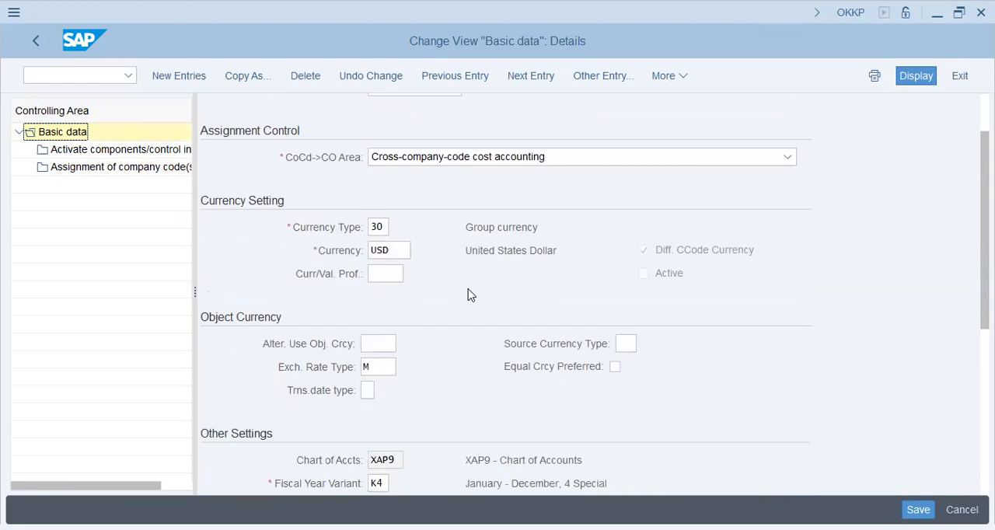
{"action": "scroll", "coordinate": [469, 294], "scroll_direction": "down", "scroll_amount": 1}
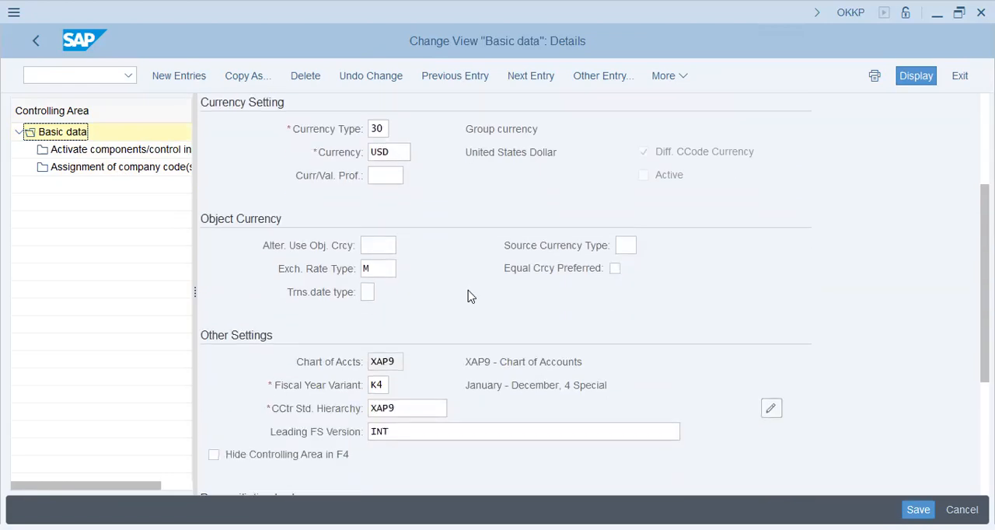
{"action": "left_click", "coordinate": [422, 378]}
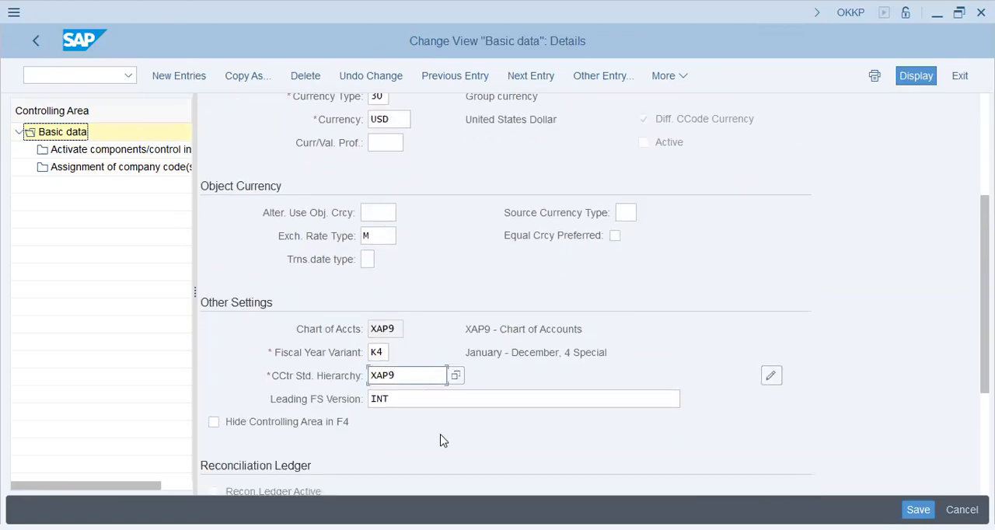
{"action": "scroll", "coordinate": [438, 425], "scroll_direction": "down", "scroll_amount": 3}
{"action": "scroll", "coordinate": [438, 420], "scroll_direction": "down", "scroll_amount": 1}
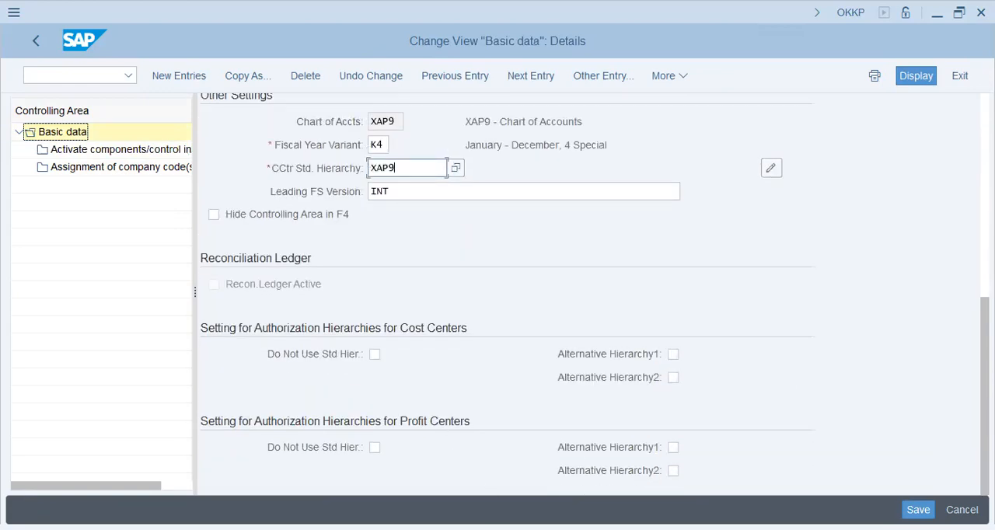
{"action": "key", "text": "alt+Tab"}
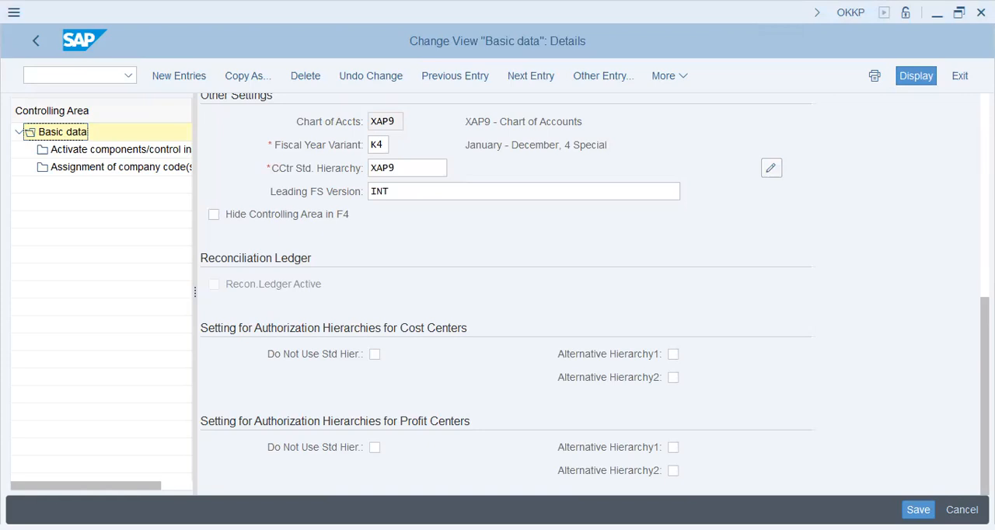
{"action": "left_click", "coordinate": [45, 40]}
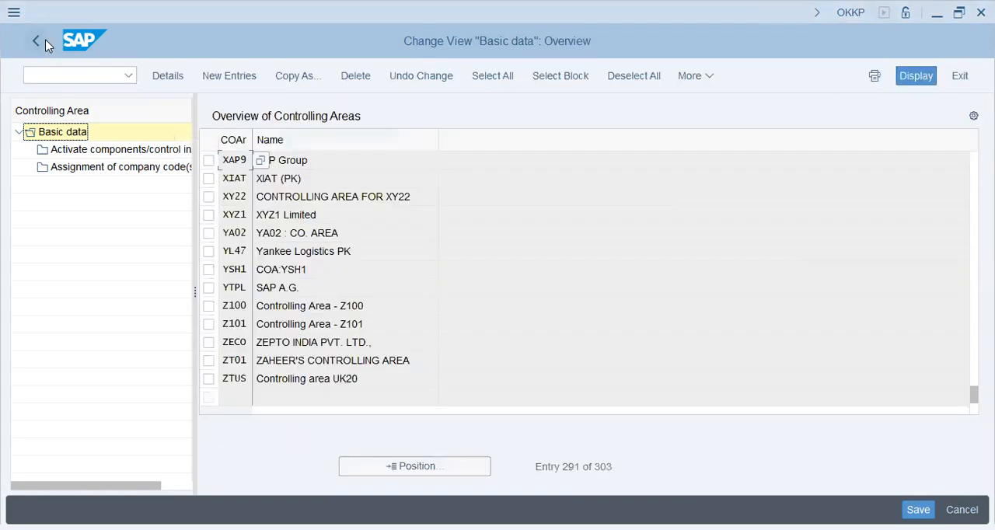
{"action": "left_click", "coordinate": [38, 40]}
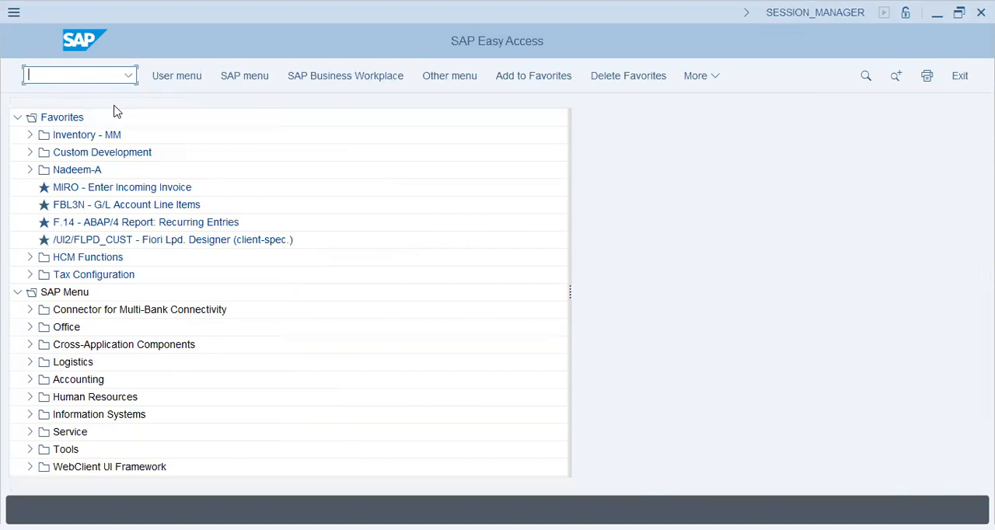
Step: Start a G/L account posting with transaction F-02 and set the document date and posting date to 2024/03/22
{"action": "type", "text": "f-02"}
{"action": "key", "text": "Return"}
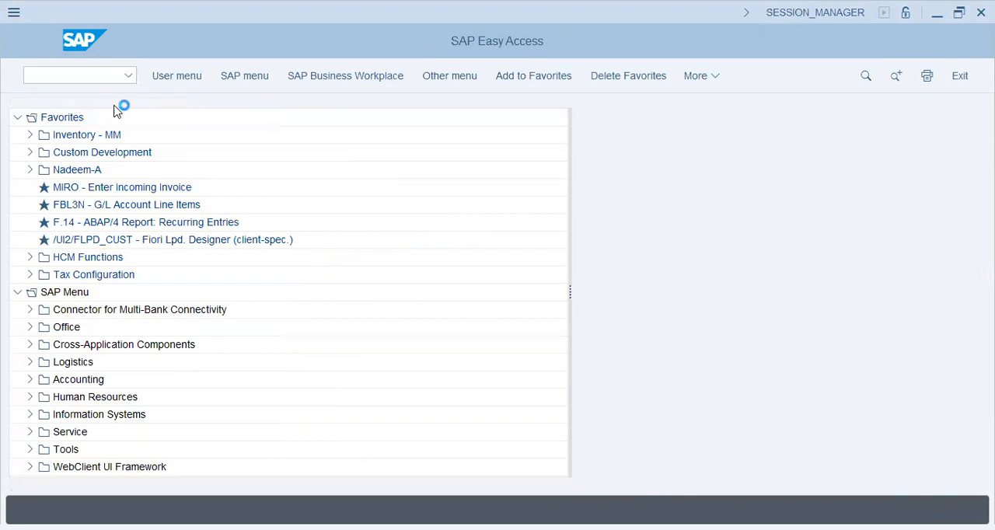
{"action": "left_click", "coordinate": [162, 123]}
{"action": "left_click", "coordinate": [184, 137]}
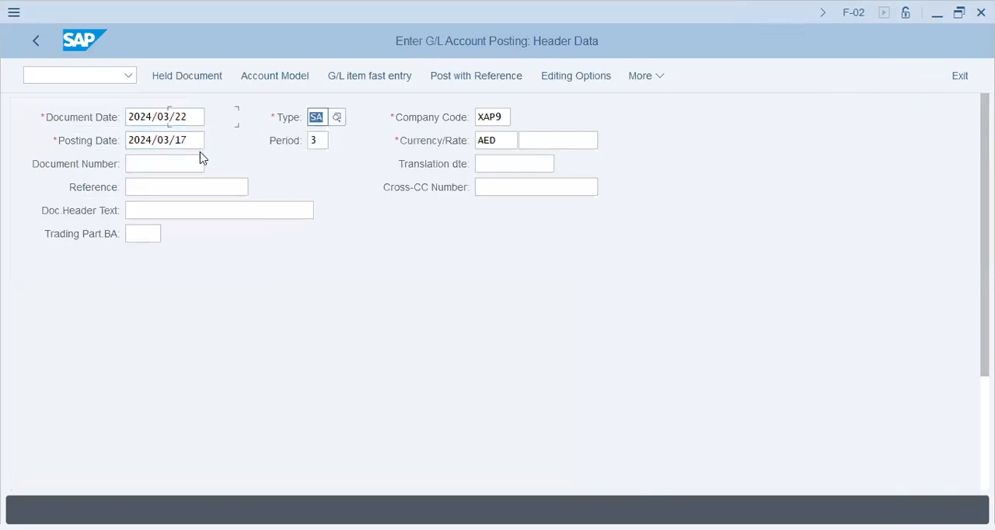
{"action": "key", "text": "BackSpace"}
{"action": "left_click", "coordinate": [182, 143]}
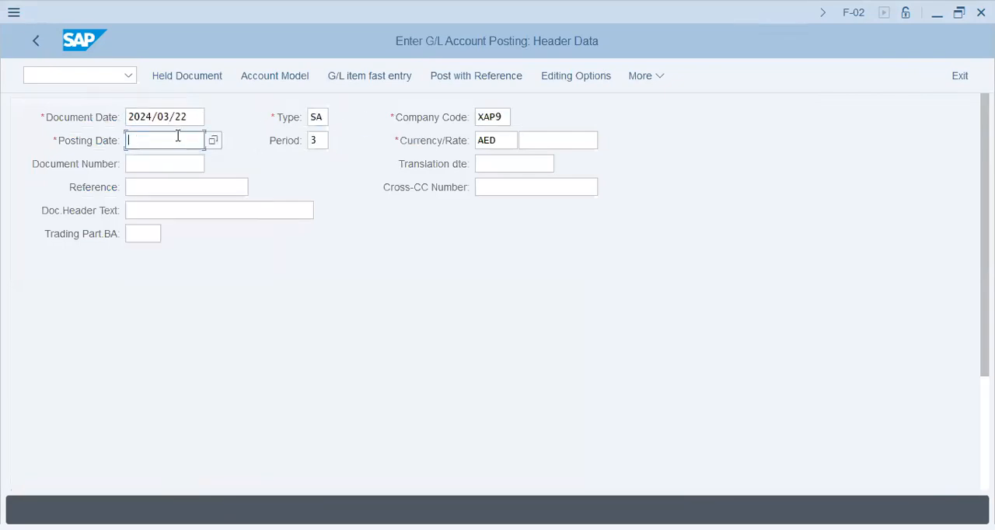
{"action": "left_click_drag", "start_coordinate": [192, 119], "coordinate": [104, 117]}
{"action": "key", "text": "ctrl+c"}
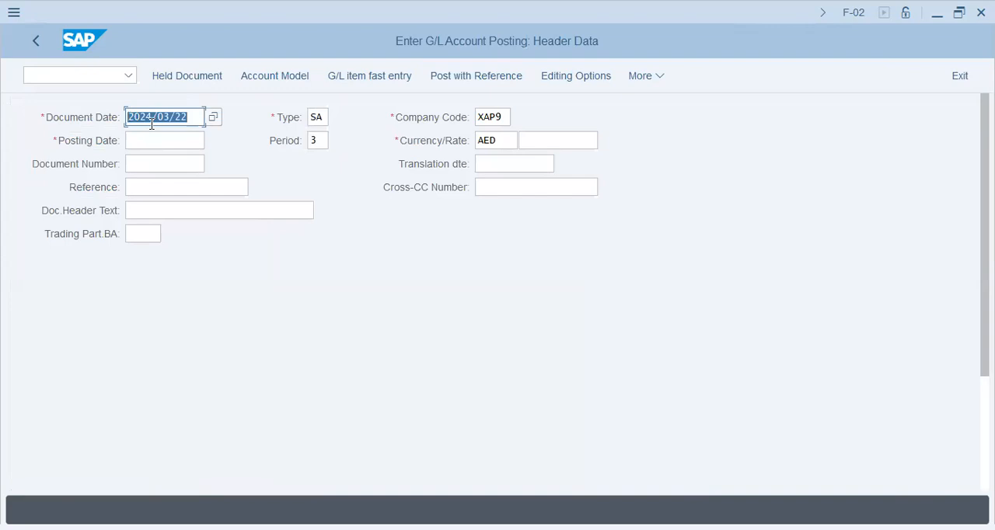
{"action": "left_click", "coordinate": [174, 140]}
{"action": "key", "text": "ctrl+v"}
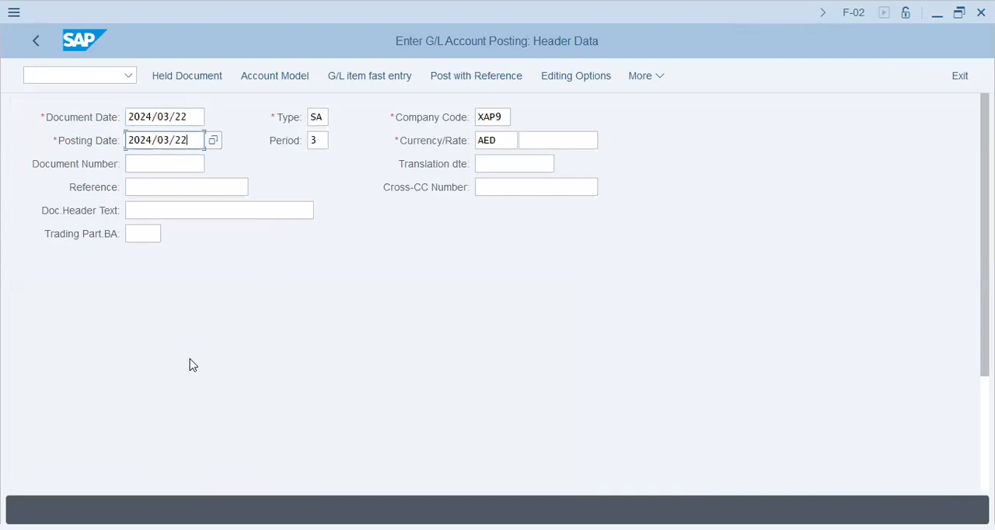
Step: Start the first line item with posting key 40 and salary account 400500
{"action": "key", "text": "Return"}
{"action": "left_click", "coordinate": [180, 467]}
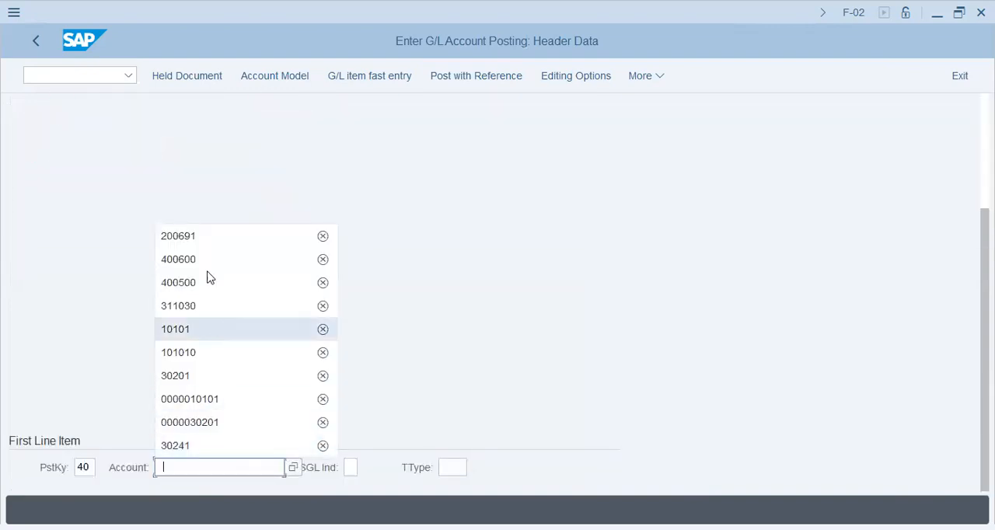
{"action": "left_click", "coordinate": [208, 280]}
{"action": "key", "text": "Return"}
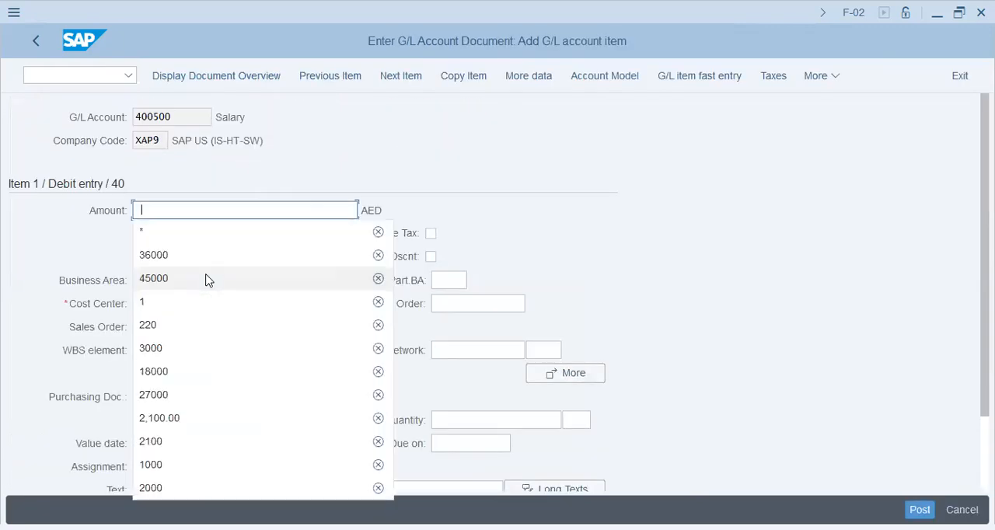
Step: Enter amount 45000, cost center x1008 and text X1008/SALARY/45000 for the salary debit item
{"action": "left_click", "coordinate": [208, 280]}
{"action": "key", "text": "Tab"}
{"action": "key", "text": "Tab"}
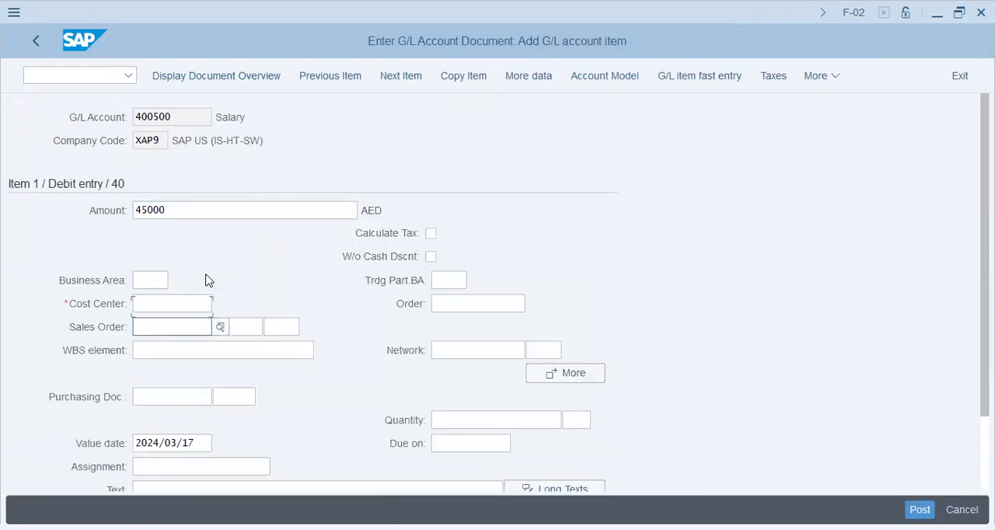
{"action": "key", "text": "Down"}
{"action": "key", "text": "Return"}
{"action": "key", "text": "Down"}
{"action": "key", "text": "Down"}
{"action": "key", "text": "Down"}
{"action": "key", "text": "Down"}
{"action": "key", "text": "Down"}
{"action": "key", "text": "Down"}
{"action": "key", "text": "Down"}
{"action": "key", "text": "Down"}
{"action": "key", "text": "Down"}
{"action": "key", "text": "Down"}
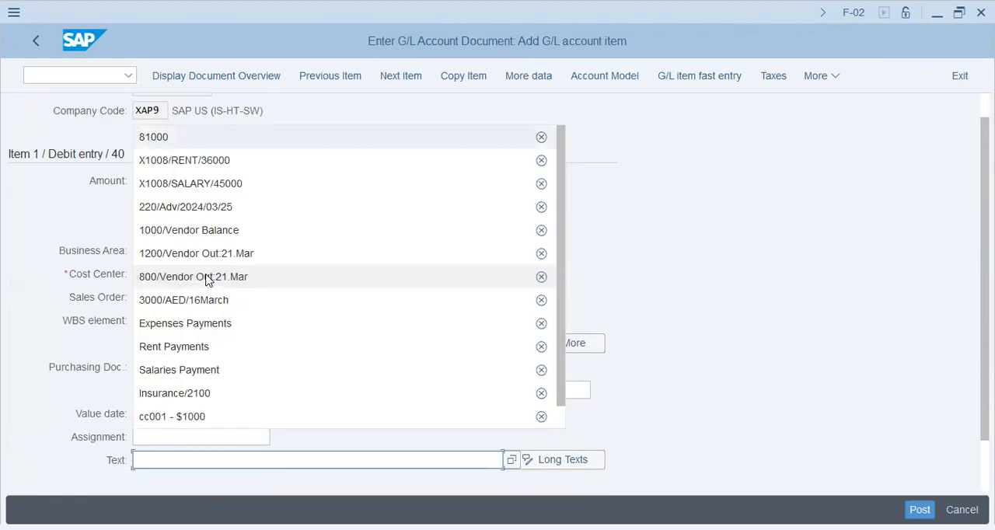
{"action": "key", "text": "Return"}
{"action": "key", "text": "Tab"}
{"action": "key", "text": "Tab"}
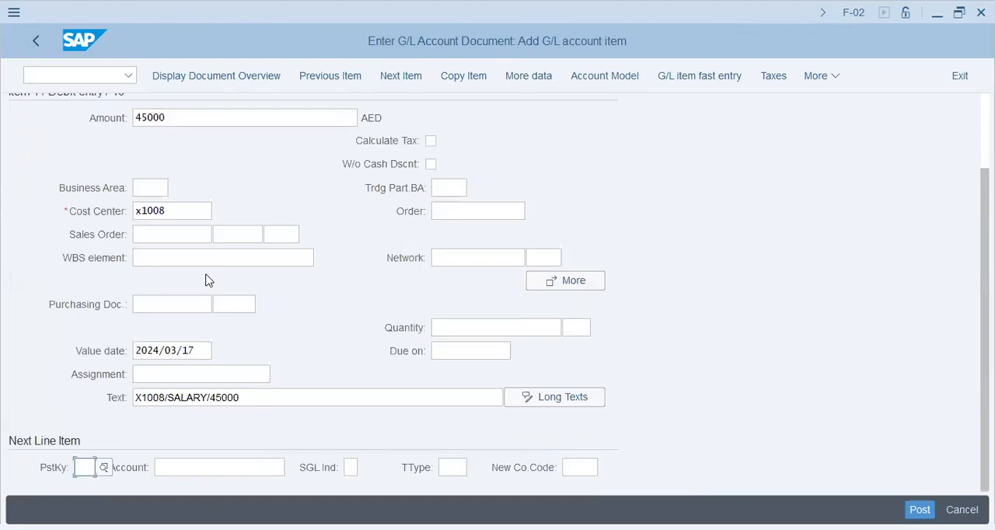
Step: Add a second line item with posting key 40 and rent account 400600
{"action": "type", "text": "40"}
{"action": "key", "text": "Tab"}
{"action": "key", "text": "Down"}
{"action": "key", "text": "Down"}
{"action": "key", "text": "Down"}
{"action": "key", "text": "Return"}
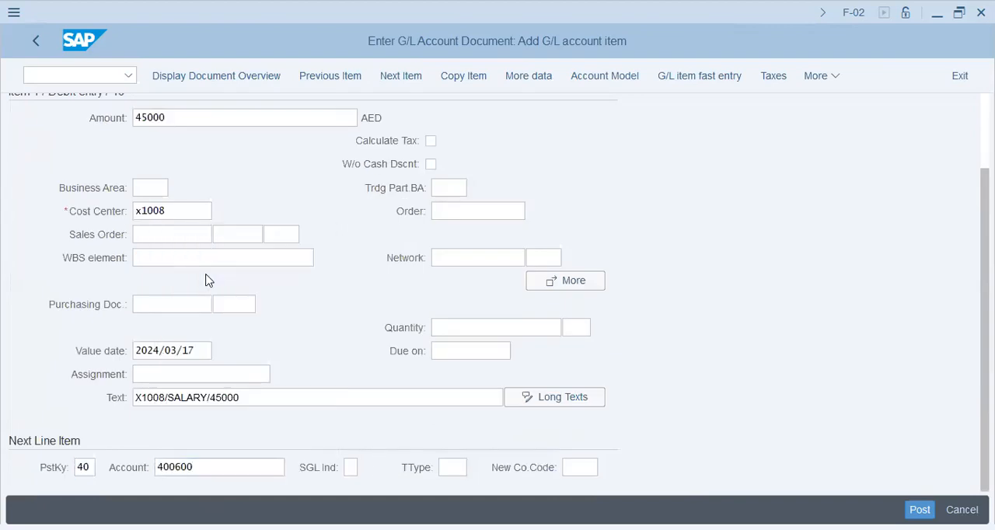
{"action": "key", "text": "Return"}
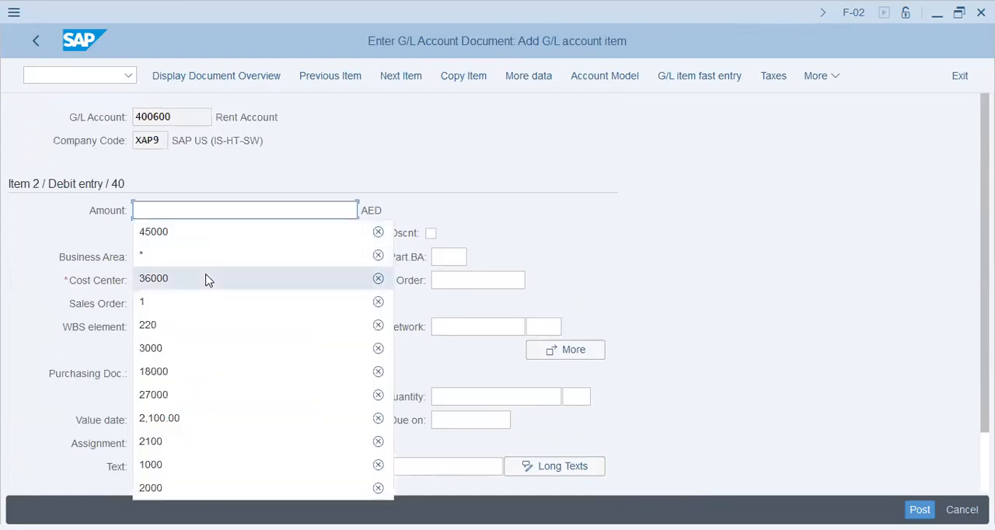
Step: Enter amount 36000, cost center x1008 and text X1008/RENT/36000 for the rent debit item
{"action": "left_click", "coordinate": [206, 277]}
{"action": "key", "text": "Up"}
{"action": "key", "text": "space"}
{"action": "key", "text": "Down"}
{"action": "key", "text": "Return"}
{"action": "key", "text": "Down"}
{"action": "key", "text": "Down"}
{"action": "key", "text": "Down"}
{"action": "key", "text": "Down"}
{"action": "key", "text": "Down"}
{"action": "key", "text": "Down"}
{"action": "key", "text": "space"}
{"action": "key", "text": "Down"}
{"action": "key", "text": "Up"}
{"action": "key", "text": "Up"}
{"action": "key", "text": "Up"}
{"action": "key", "text": "Up"}
{"action": "key", "text": "Up"}
{"action": "key", "text": "Return"}
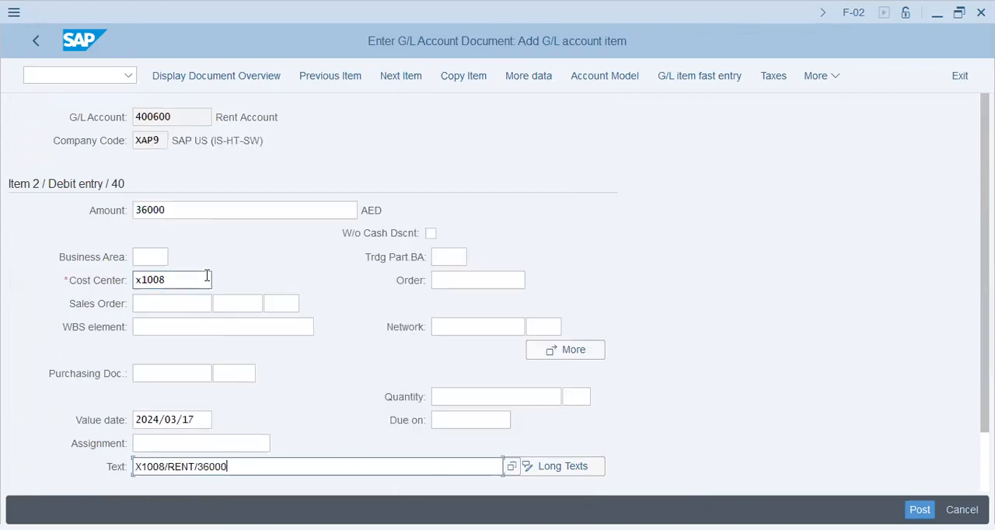
Step: Add a third line item with posting key 50 and cash account 200691
{"action": "key", "text": "Down"}
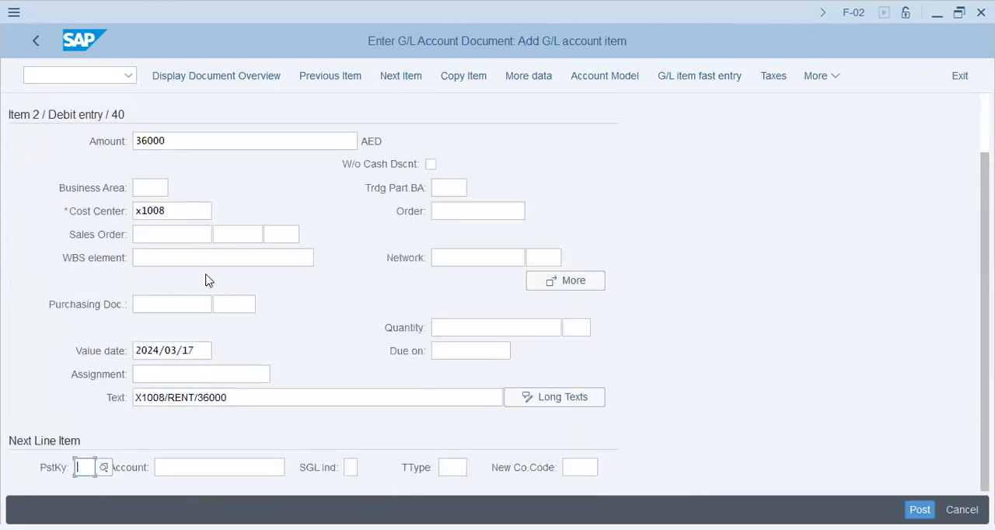
{"action": "type", "text": "50"}
{"action": "key", "text": "space"}
{"action": "key", "text": "Down"}
{"action": "key", "text": "Down"}
{"action": "key", "text": "Down"}
{"action": "key", "text": "Return"}
{"action": "key", "text": "Return"}
Step: Enter the balancing amount 81,000.00 and the text 81000 for the cash credit item
{"action": "type", "text": "1"}
{"action": "key", "text": "Tab"}
{"action": "key", "text": "Tab"}
{"action": "key", "text": "Tab"}
{"action": "key", "text": "Tab"}
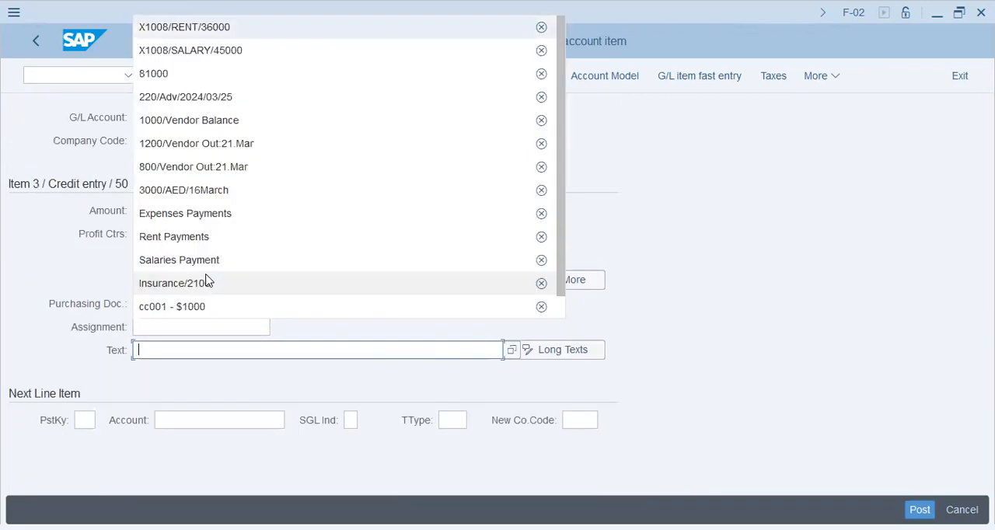
{"action": "key", "text": "Down"}
{"action": "key", "text": "Down"}
{"action": "key", "text": "Return"}
{"action": "key", "text": "Return"}
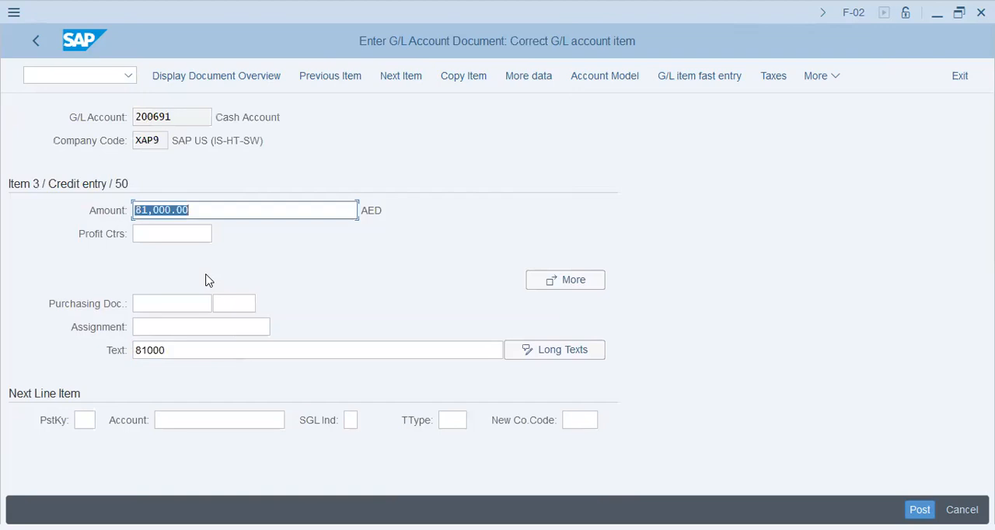
Step: Display the document overview and try to post the document
{"action": "left_click", "coordinate": [274, 70]}
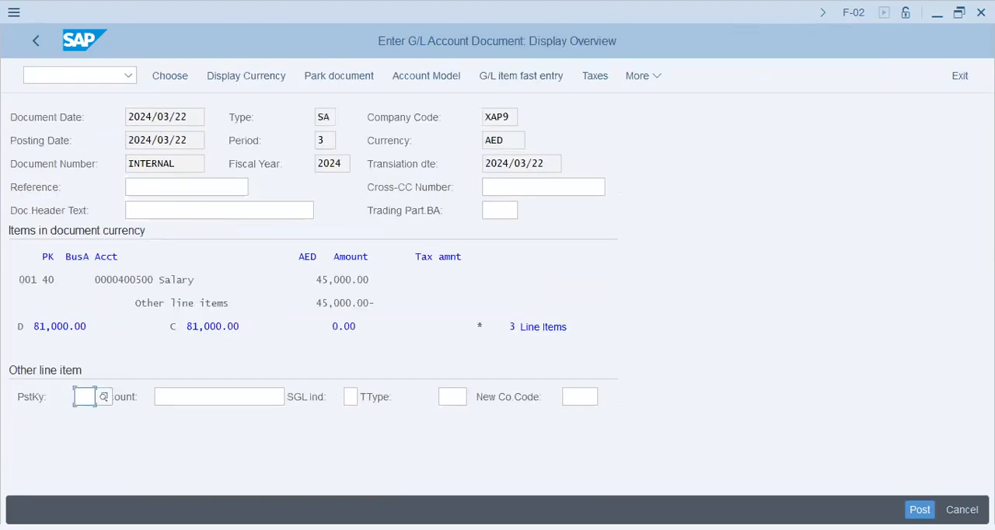
{"action": "key", "text": "ctrl+s"}
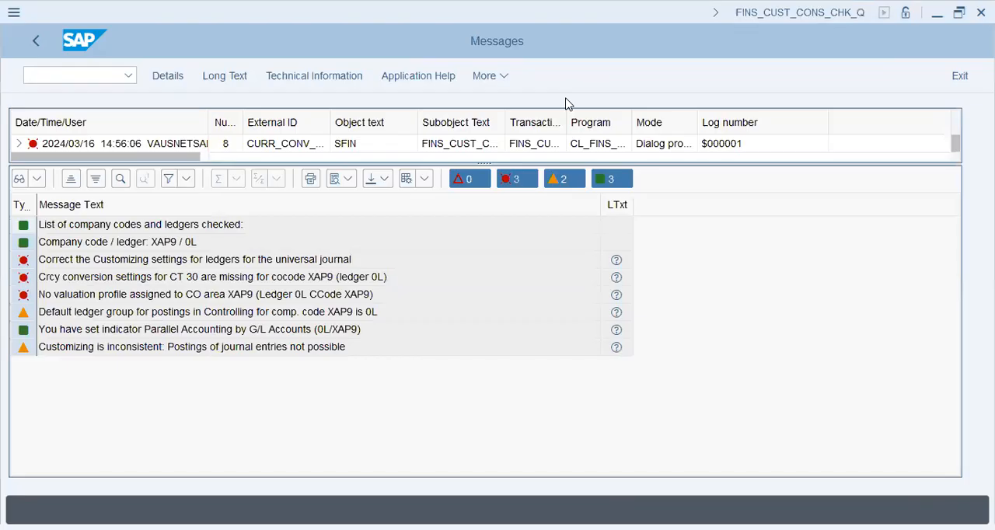
Step: Open the long text of the CT 30 currency conversion message, follow its link to the ledger settings activity and close the consistency messages
{"action": "left_click", "coordinate": [617, 279]}
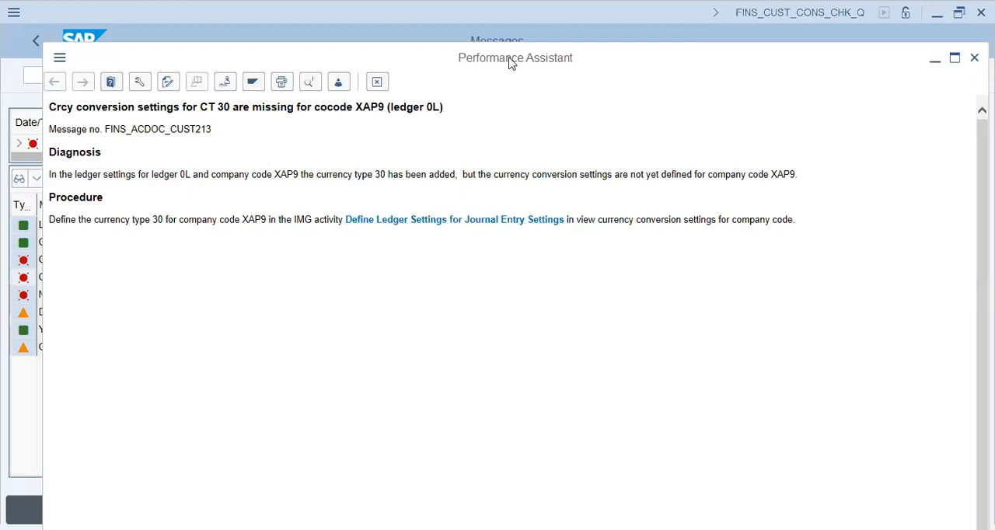
{"action": "left_click", "coordinate": [471, 221]}
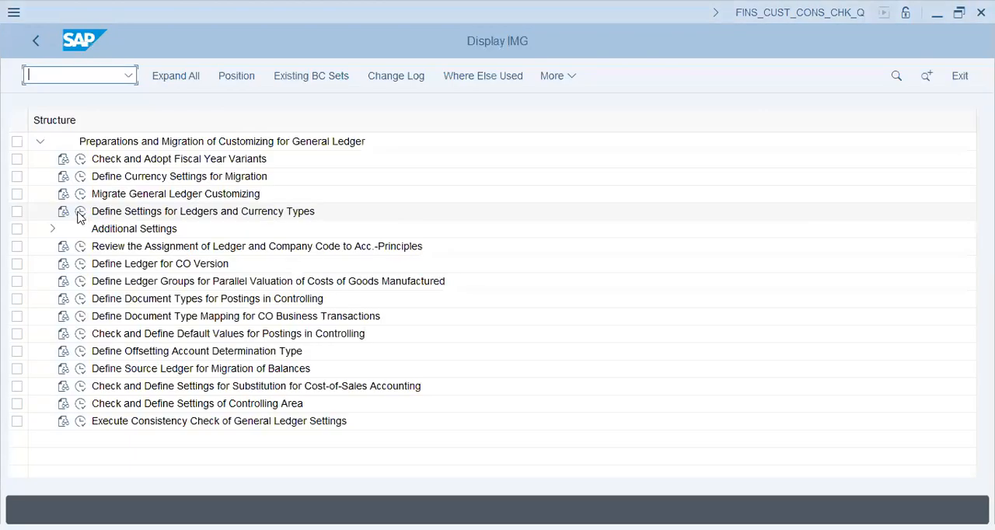
{"action": "left_click", "coordinate": [81, 211]}
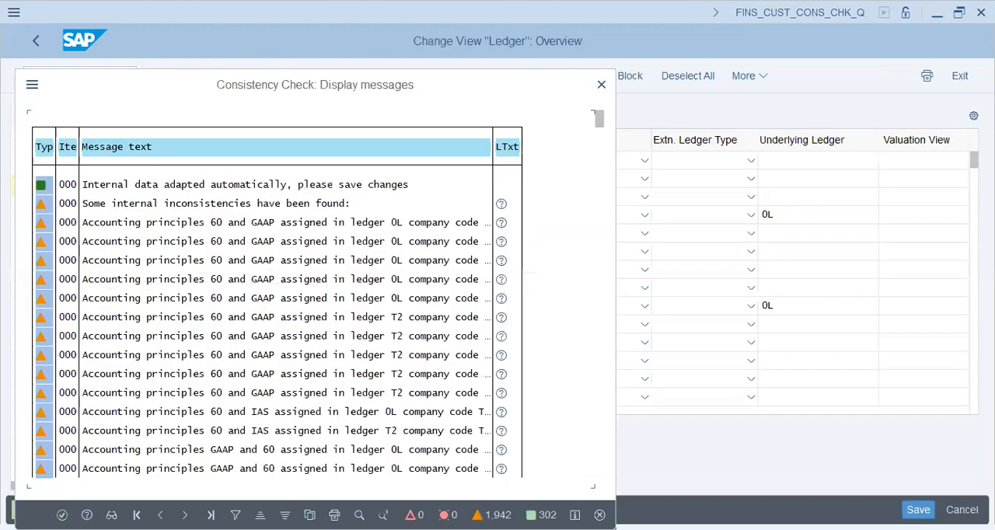
{"action": "key", "text": "Return"}
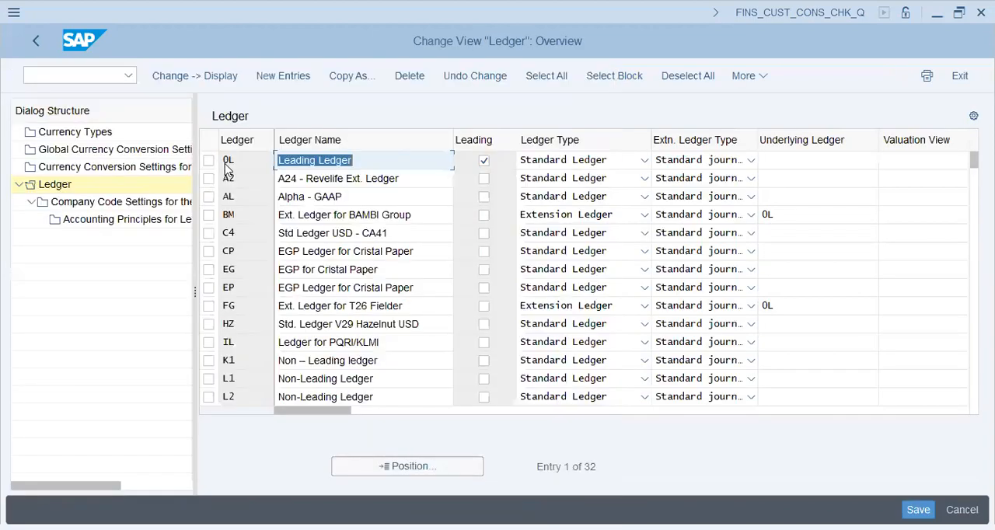
Step: Show the company code settings of leading ledger 0L and locate company code XAP9
{"action": "left_click", "coordinate": [209, 161]}
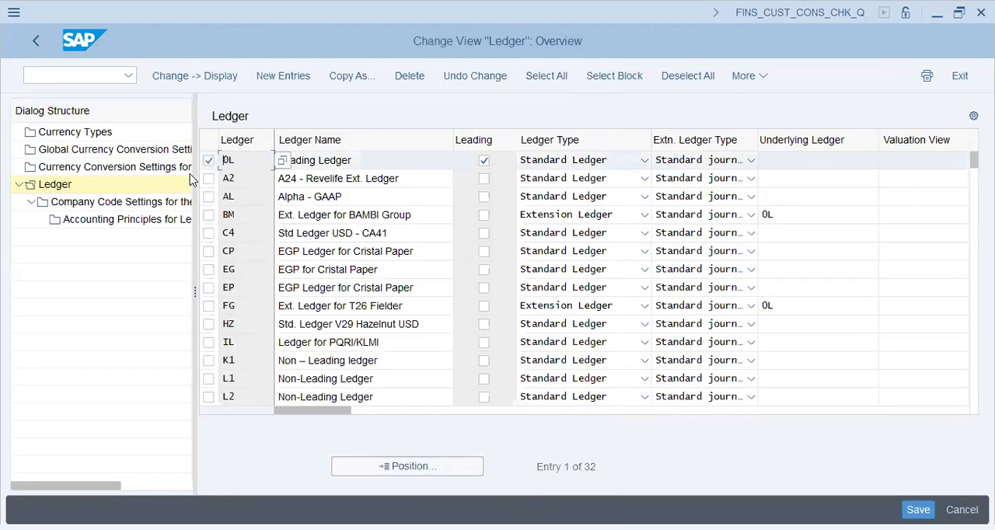
{"action": "double_click", "coordinate": [117, 202]}
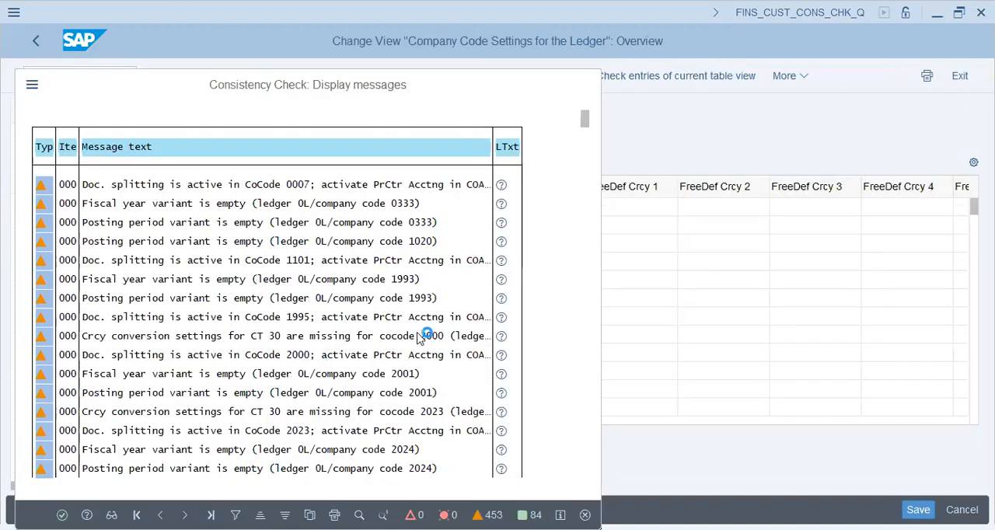
{"action": "key", "text": "Return"}
{"action": "left_click", "coordinate": [421, 466]}
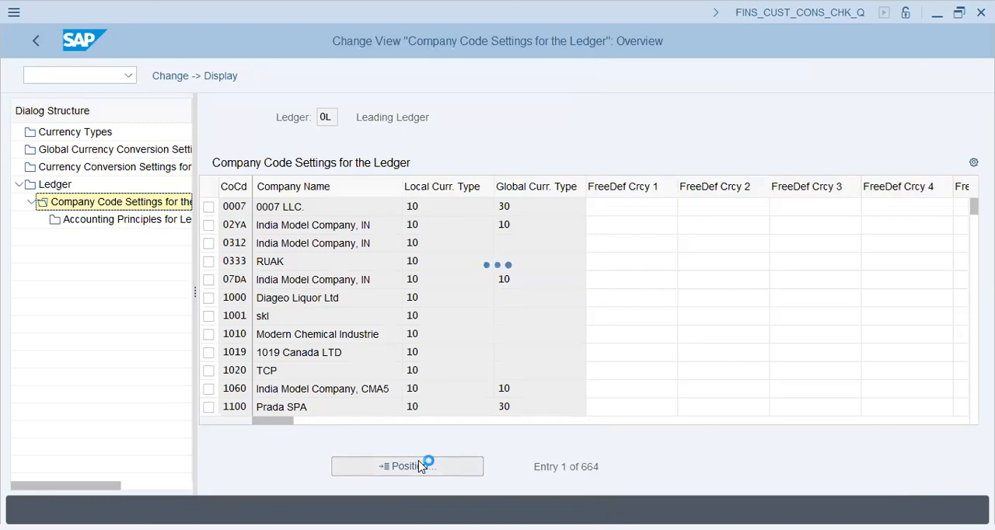
{"action": "type", "text": "xaP9"}
{"action": "key", "text": "Return"}
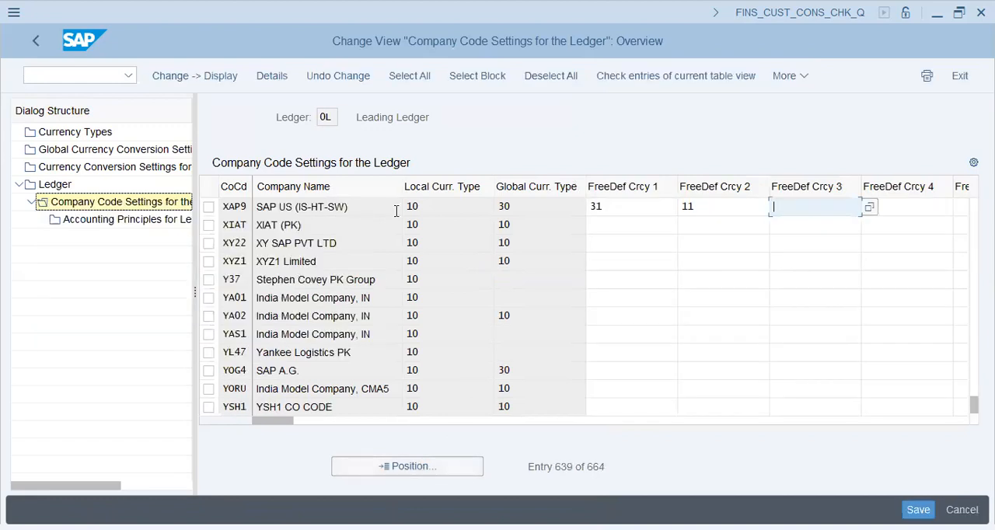
Step: Open the XAP9 ledger details and examine the currency types and their source currency types
{"action": "left_click", "coordinate": [540, 206]}
{"action": "double_click", "coordinate": [285, 210]}
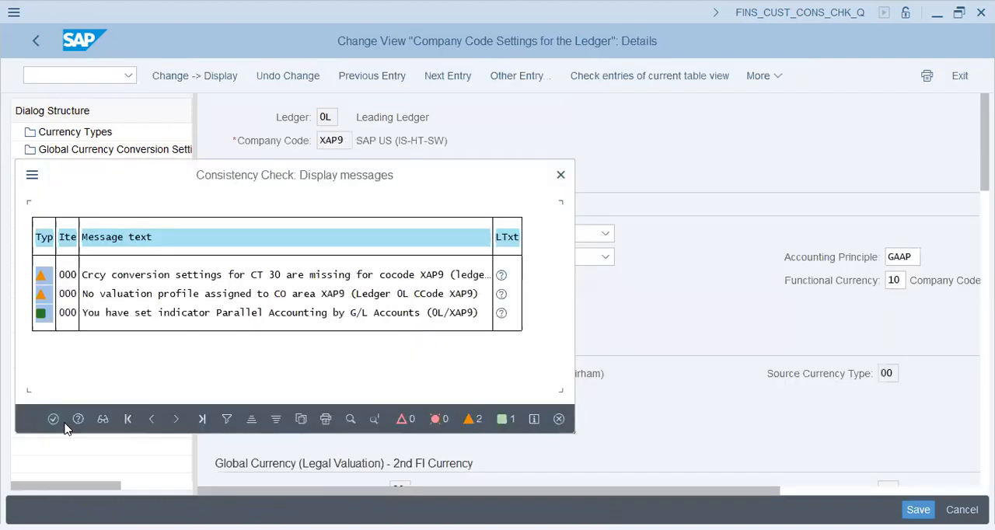
{"action": "left_click", "coordinate": [54, 418]}
{"action": "left_click", "coordinate": [883, 442]}
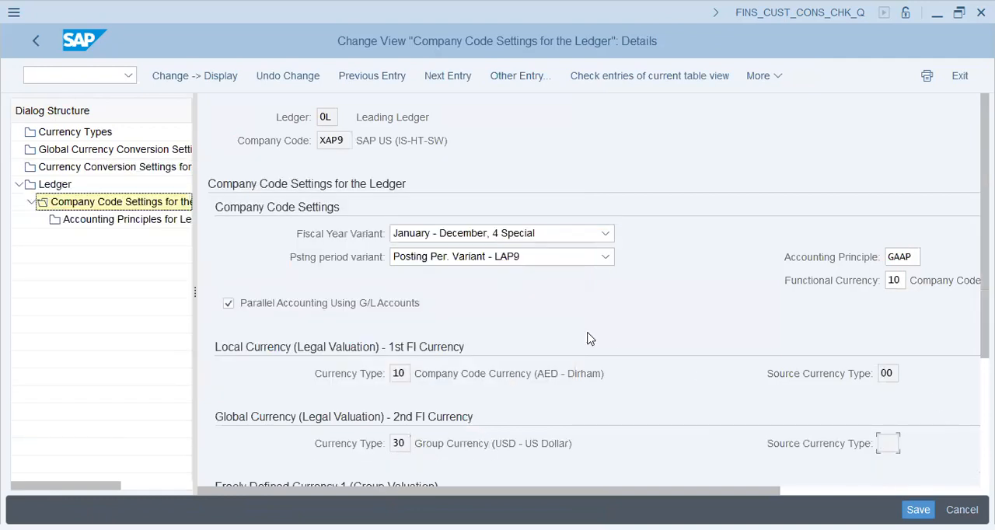
{"action": "scroll", "coordinate": [588, 338], "scroll_direction": "down", "scroll_amount": 5}
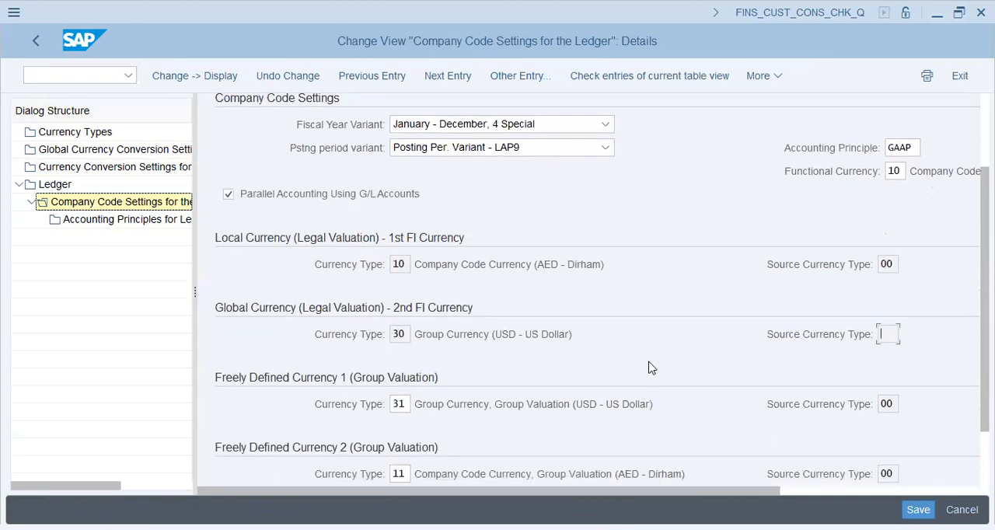
Step: Switch to transaction OKKP and open the basic data details of controlling area XAP9
{"action": "left_click", "coordinate": [106, 77]}
{"action": "type", "text": "/nokkk"}
{"action": "key", "text": "BackSpace"}
{"action": "type", "text": "p"}
{"action": "key", "text": "Return"}
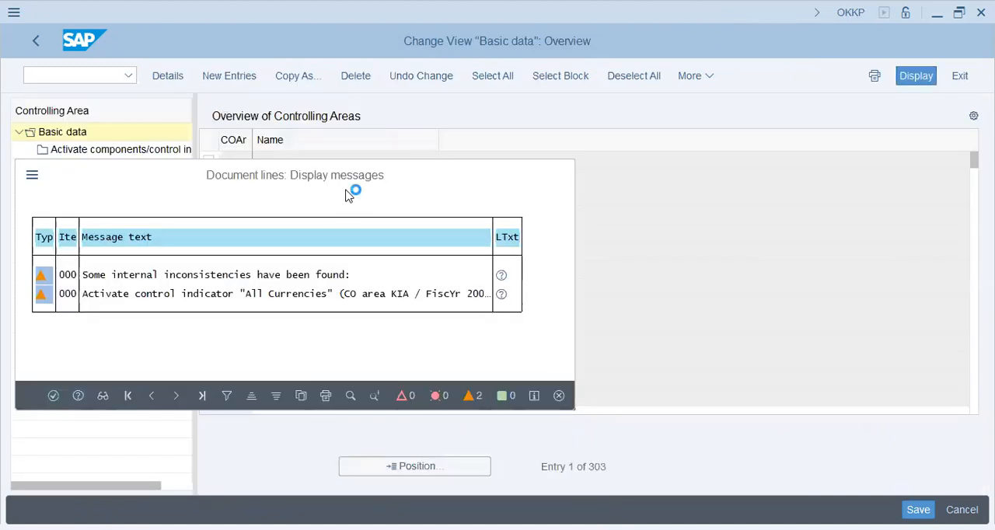
{"action": "key", "text": "Return"}
{"action": "left_click", "coordinate": [403, 456]}
{"action": "type", "text": "xap9"}
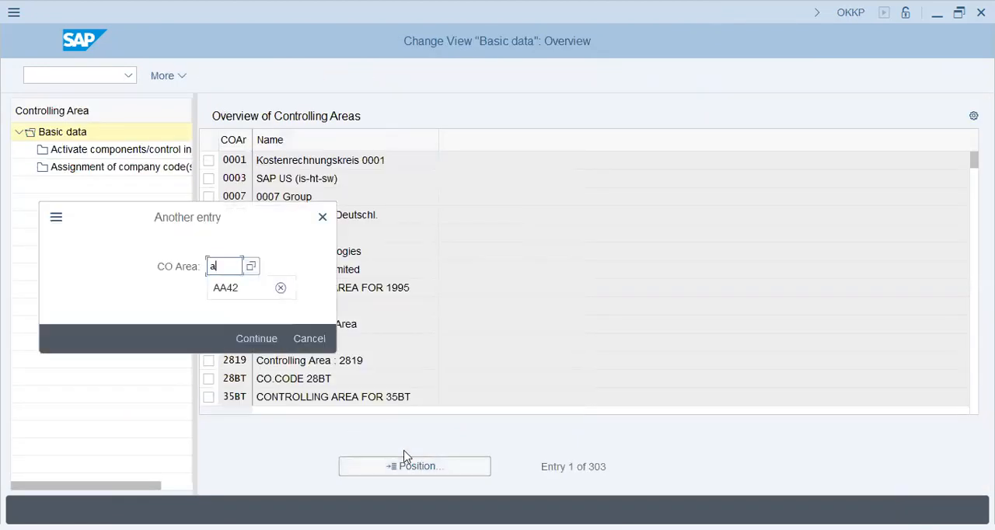
{"action": "key", "text": "Return"}
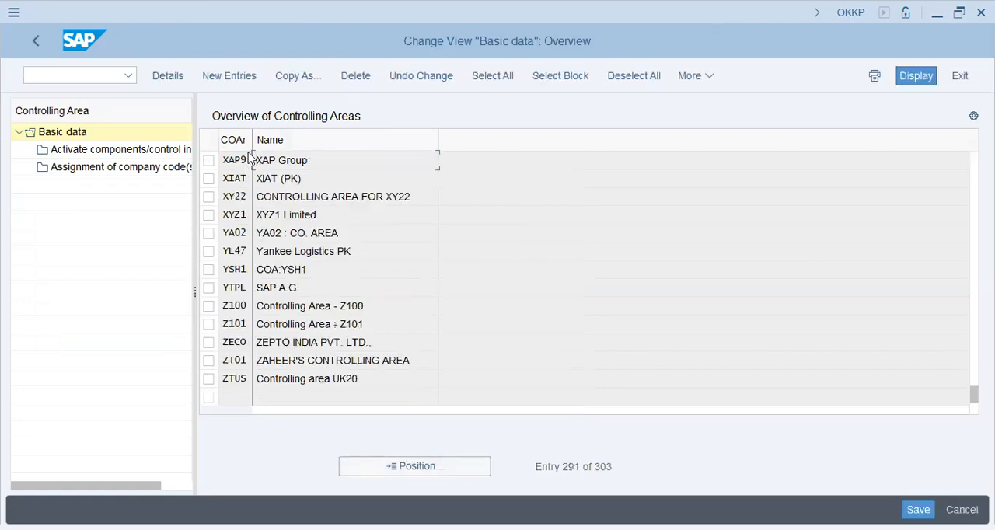
{"action": "double_click", "coordinate": [288, 164]}
Step: Set the object currency's source currency type to 00 and save the controlling area in customizing request SA2K901915
{"action": "left_click", "coordinate": [626, 420]}
{"action": "type", "text": "00"}
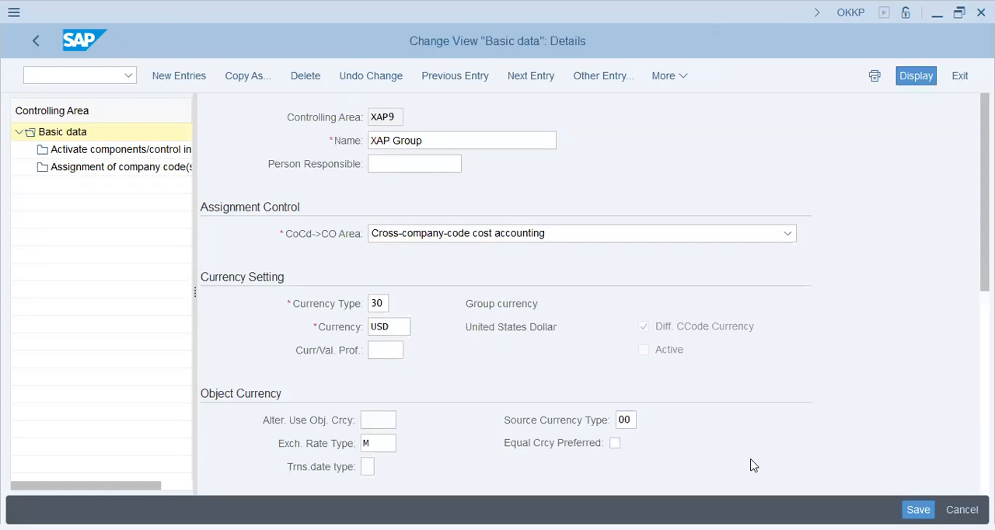
{"action": "key", "text": "Return"}
{"action": "left_click", "coordinate": [382, 350]}
{"action": "key", "text": "ctrl+s"}
{"action": "left_click", "coordinate": [328, 338]}
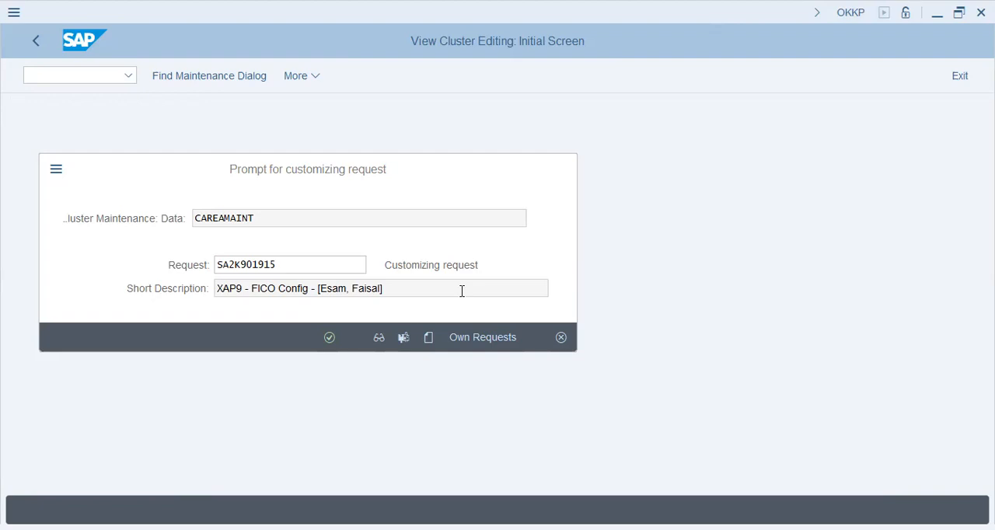
{"action": "key", "text": "Return"}
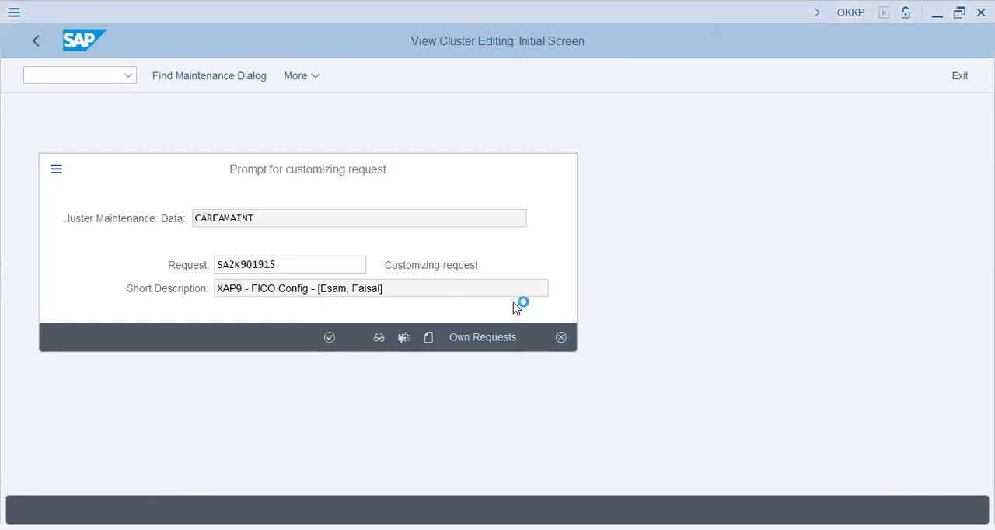